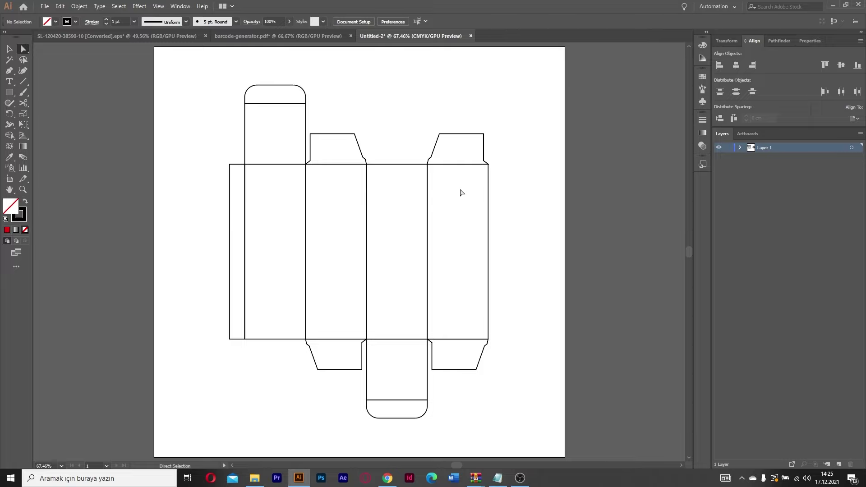
Marquee-select the box dieline paths and anchor points, then clear the selection
drag(500, 91, 214, 424)
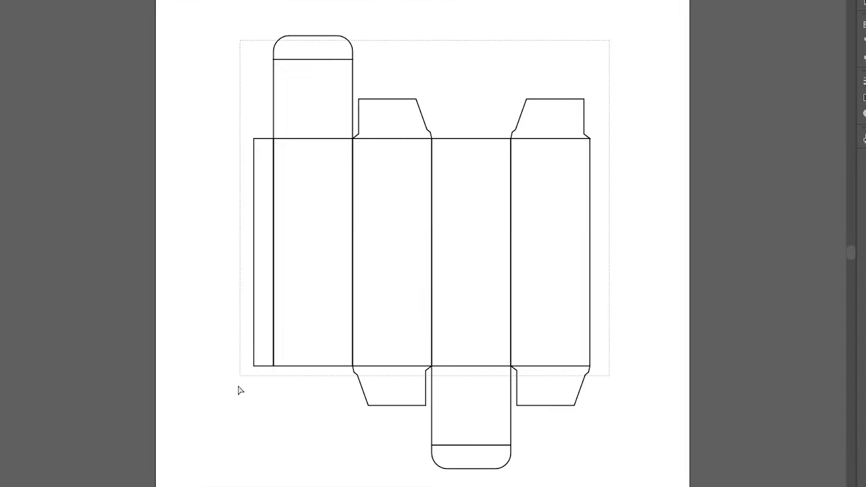
drag(232, 476, 231, 475)
click(215, 76)
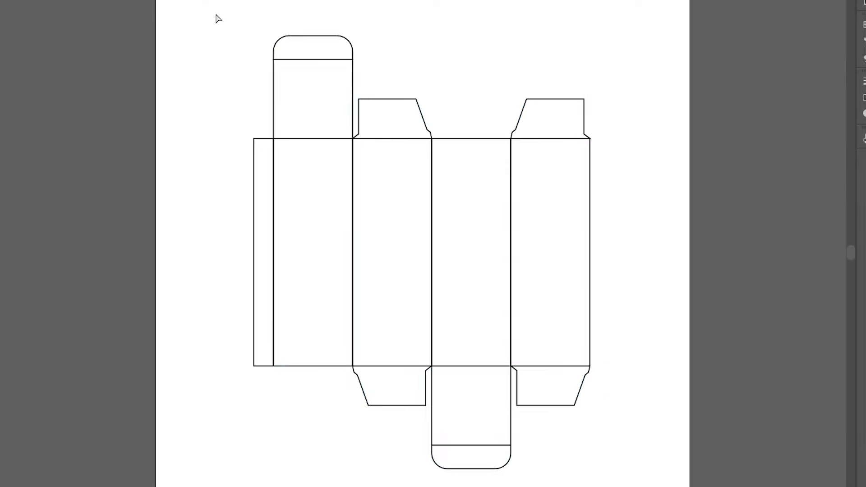
drag(220, 27, 662, 477)
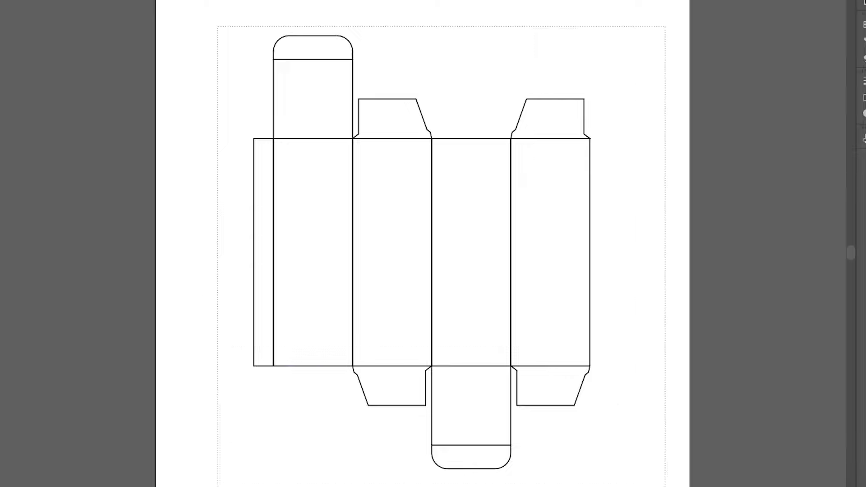
click(663, 477)
drag(642, 473, 213, 43)
click(214, 44)
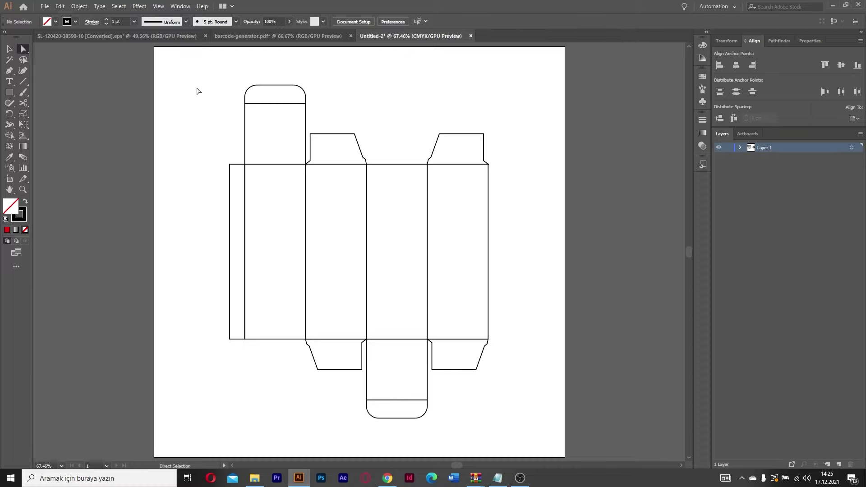
drag(203, 73, 516, 421)
click(531, 362)
Zoom out to the box photo left of the artboard and zoom in on its flap
key(z)
alt+click(549, 238)
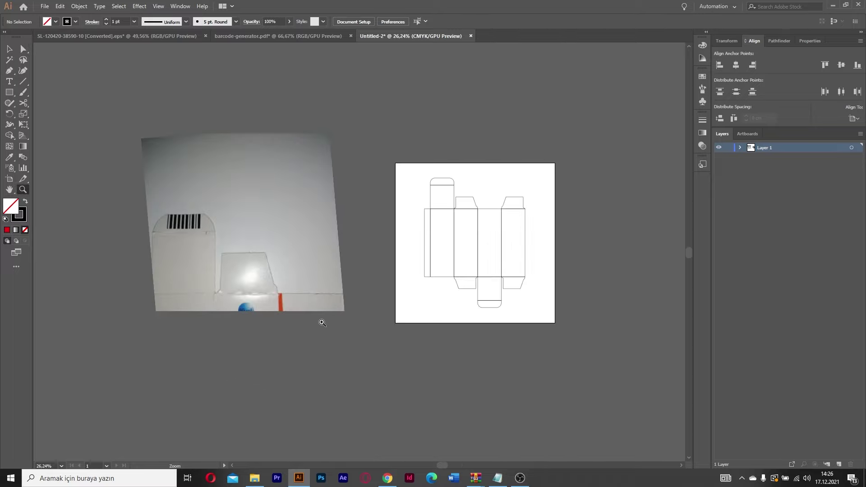
drag(145, 246, 249, 256)
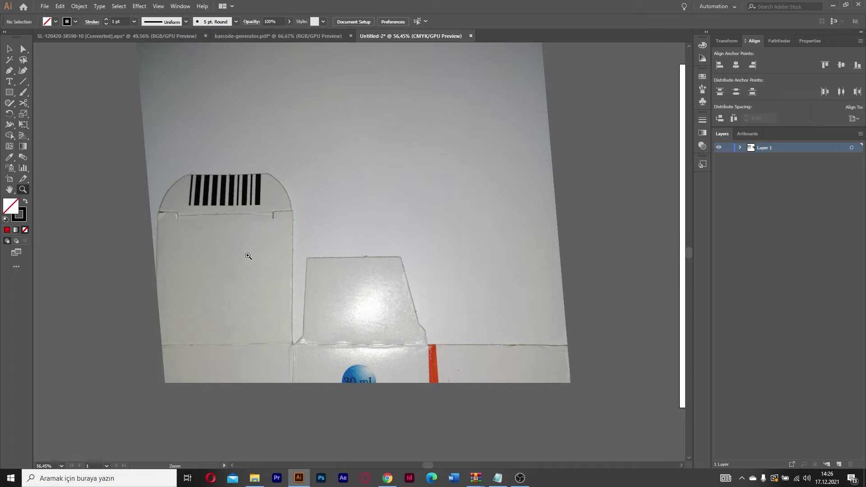
key(p)
click(9, 49)
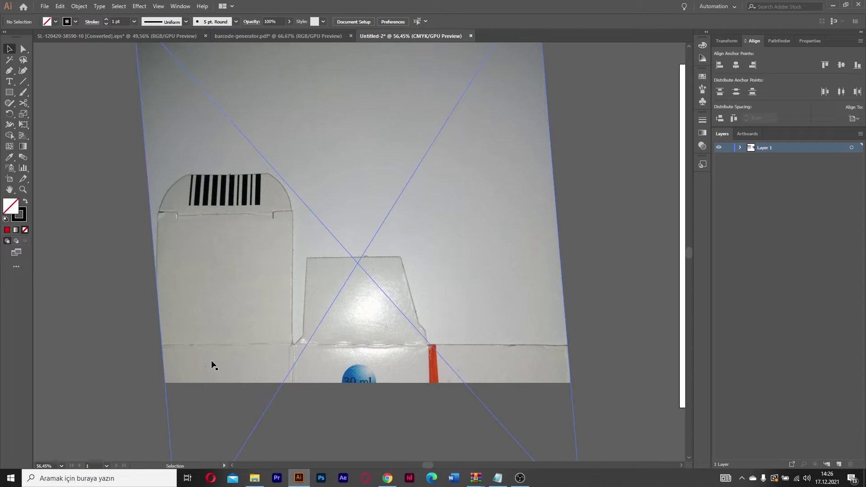
key(p)
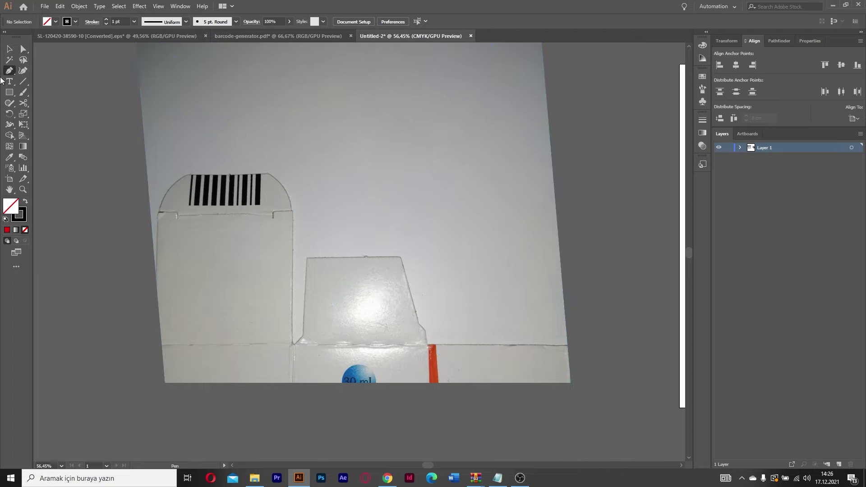
Trace a closed outline around the photo's angled tuck flap with the Pen tool
click(427, 344)
click(425, 330)
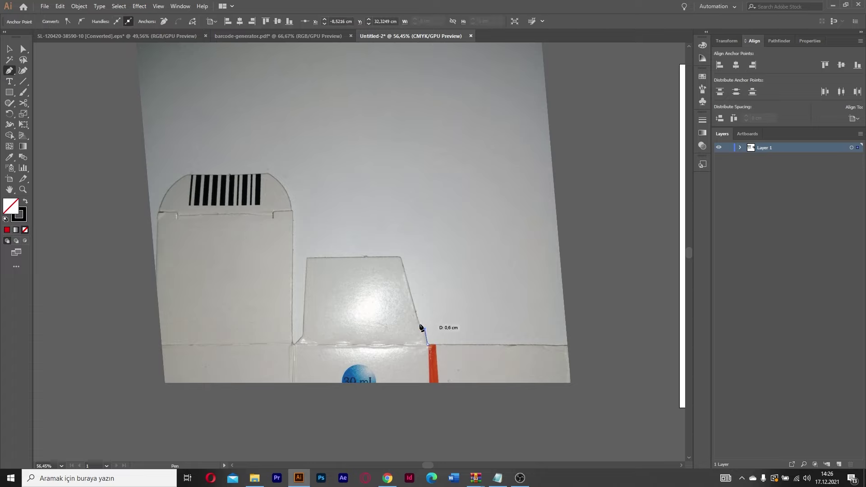
click(419, 323)
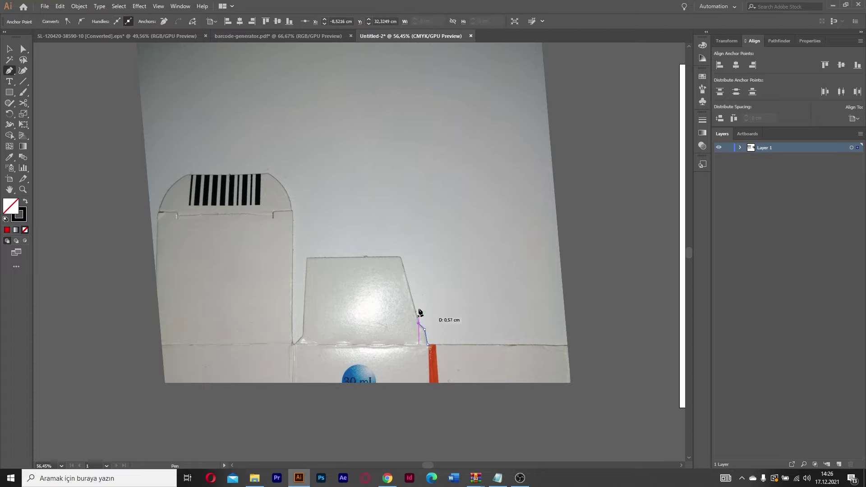
click(401, 256)
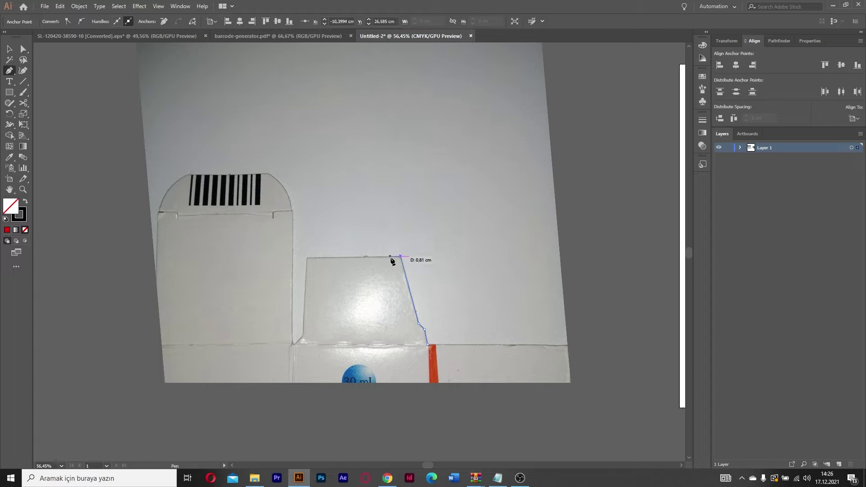
click(307, 256)
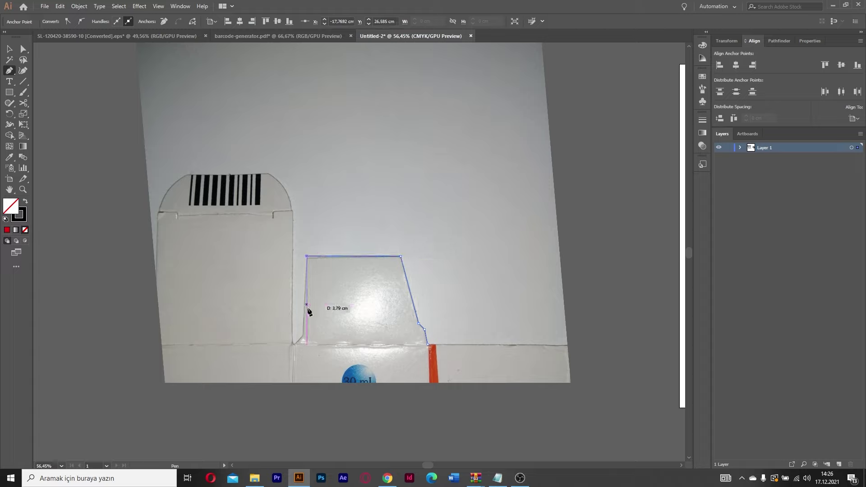
click(307, 335)
click(295, 346)
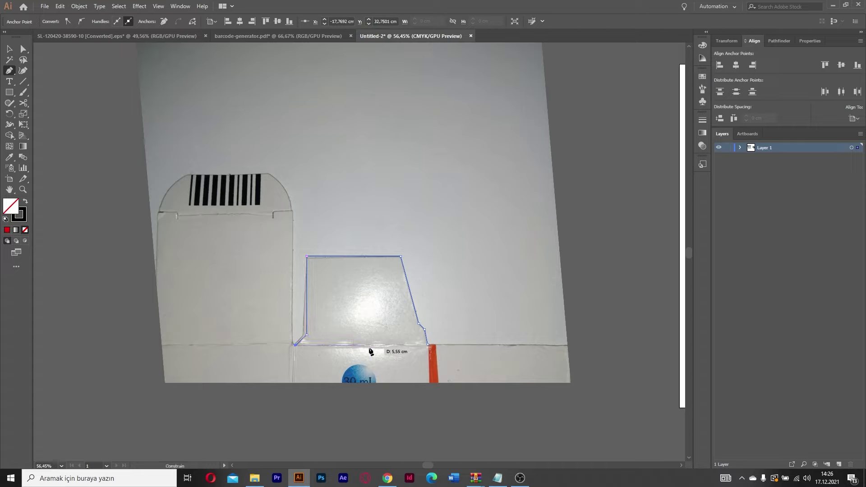
click(429, 346)
Select the box reference photo and delete it
key(v)
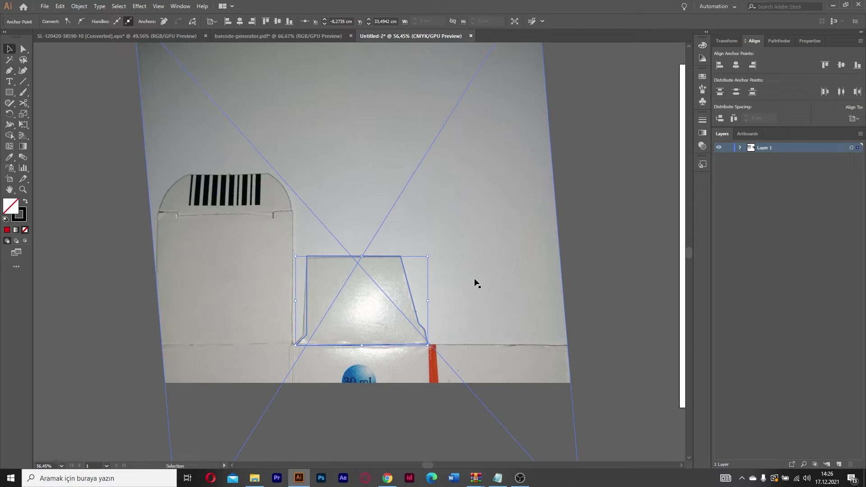
click(483, 280)
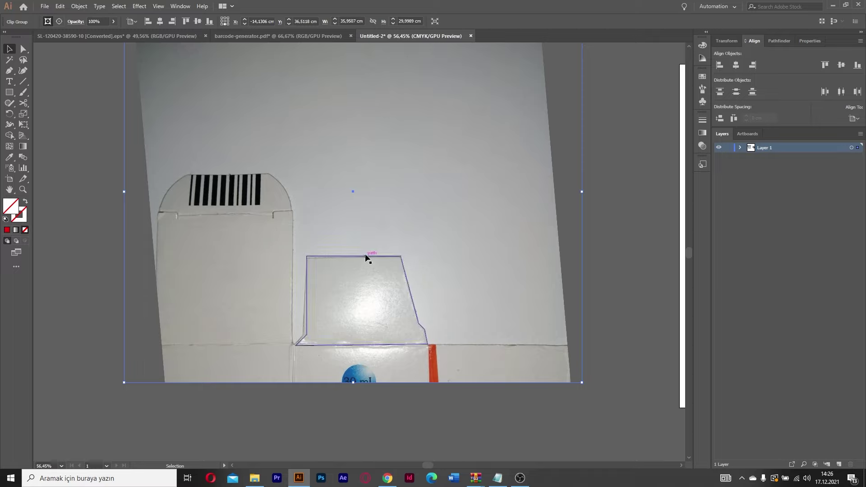
key(Delete)
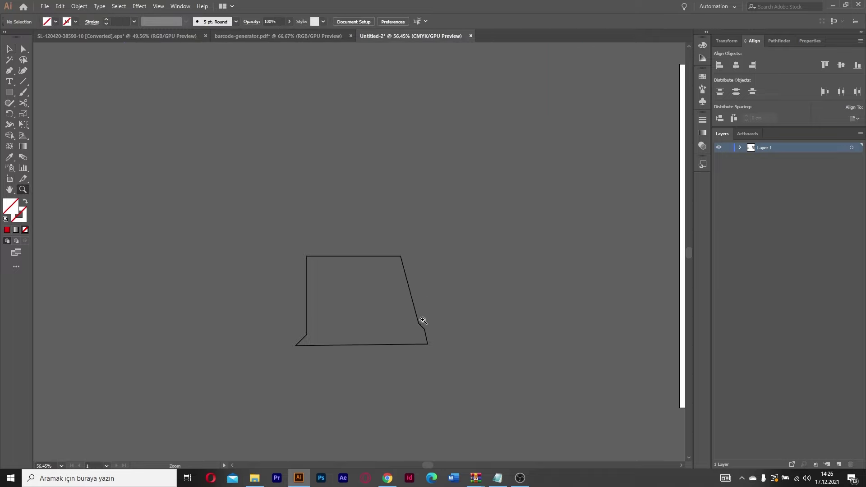
Find the traced flap outline above the artboard, delete it, and zoom back to the dieline
mouse_move(476, 308)
mouse_down()
mouse_move(450, 307)
mouse_move(668, 172)
mouse_up()
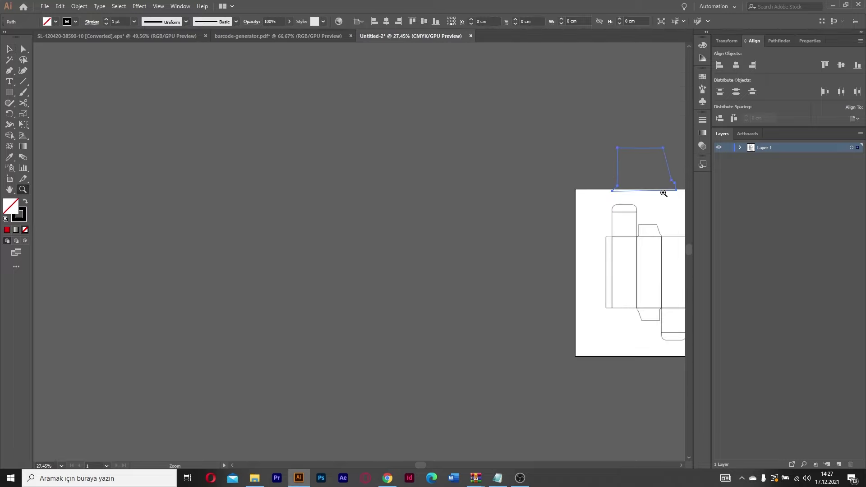
mouse_move(629, 206)
mouse_down()
mouse_move(492, 222)
mouse_move(623, 219)
mouse_up()
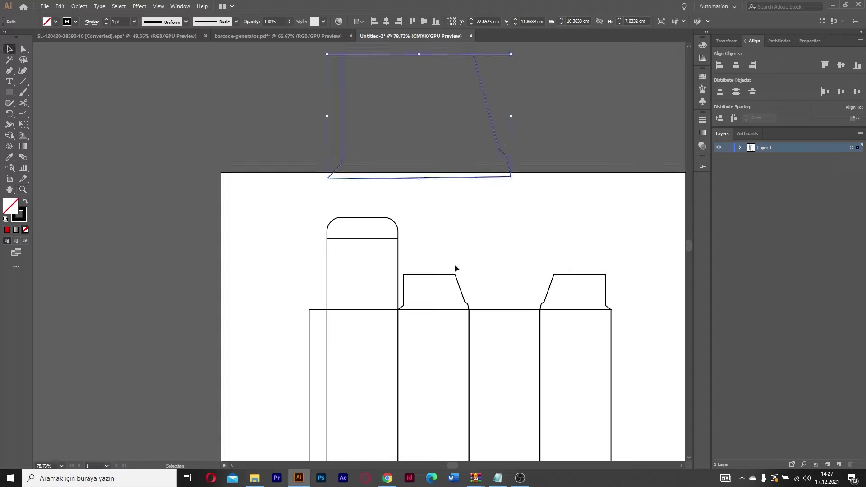
click(507, 247)
click(387, 105)
key(Delete)
mouse_move(521, 250)
mouse_down()
mouse_move(493, 191)
mouse_move(478, 112)
mouse_up()
key(z)
alt+click(560, 191)
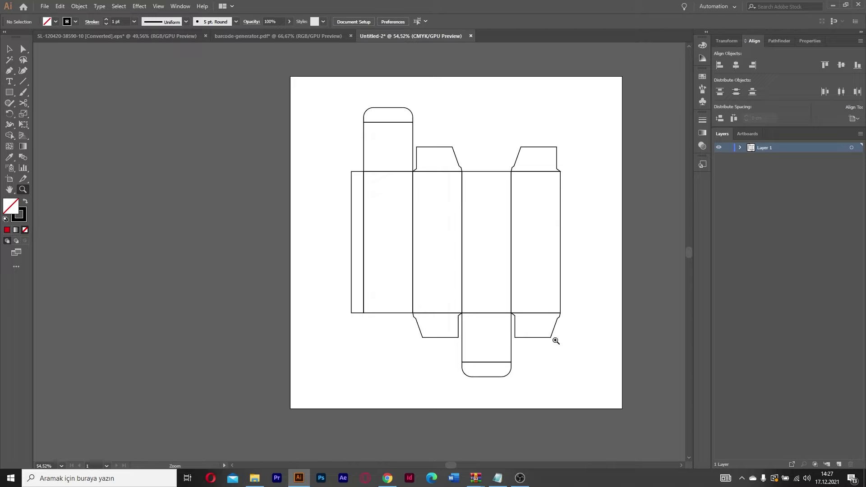
Select all the dieline paths and group them with Ctrl+G
key(v)
mouse_move(568, 382)
mouse_down()
mouse_move(417, 186)
mouse_move(326, 96)
mouse_up()
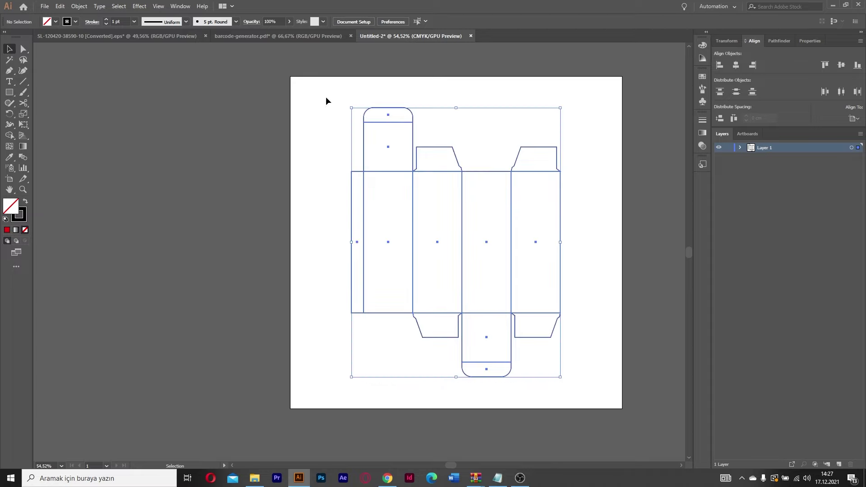
click(314, 178)
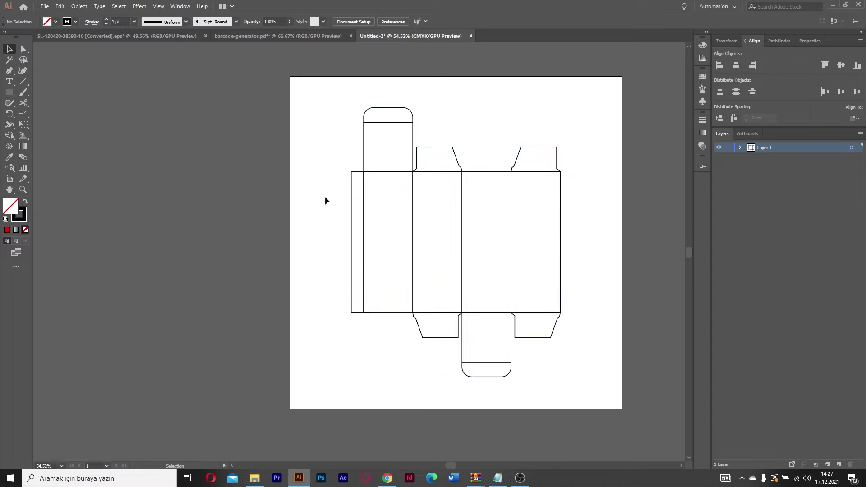
drag(594, 384, 308, 81)
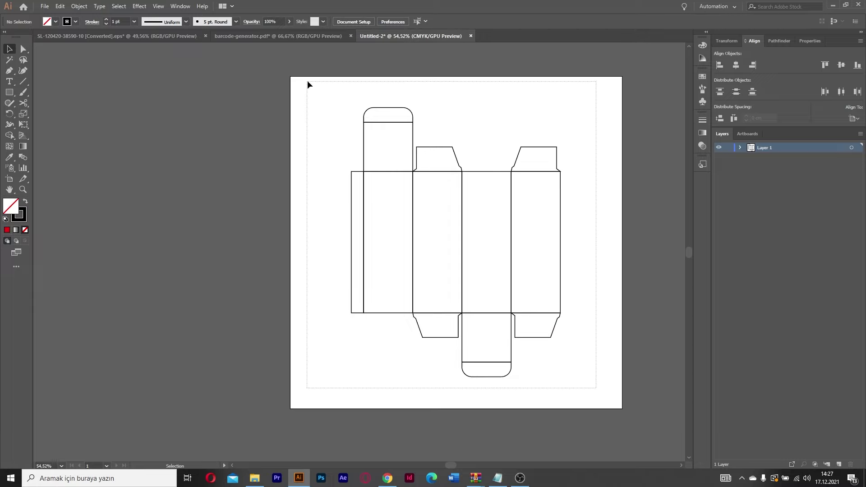
drag(307, 80, 322, 93)
key(a)
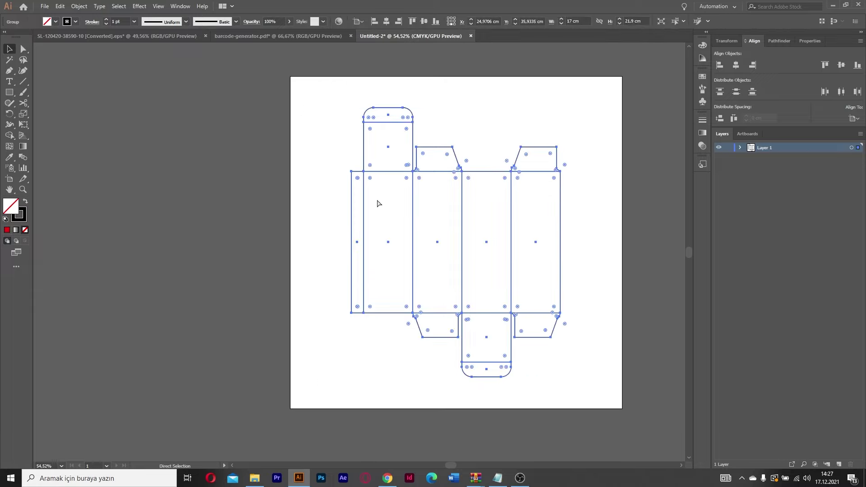
key(v)
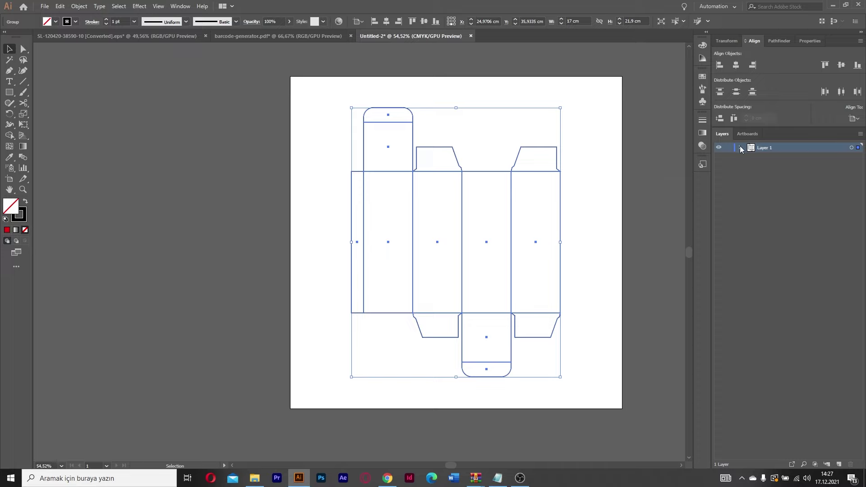
key(ctrl+g)
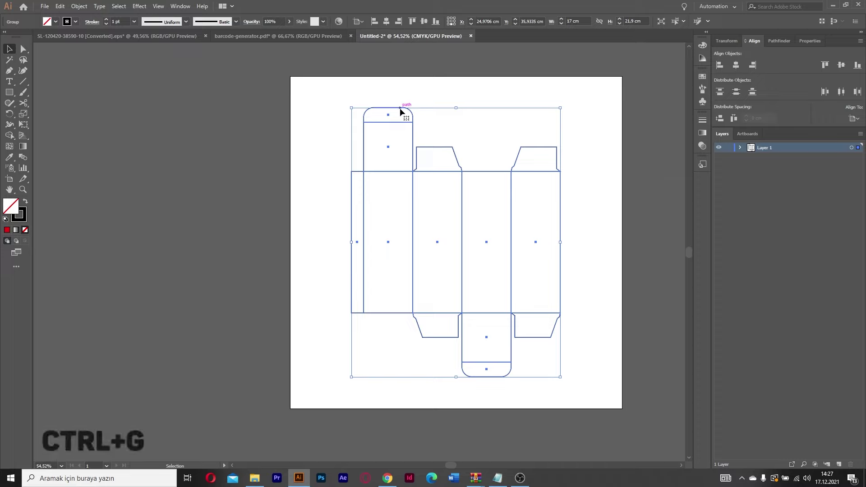
Convert the grouped dieline into guides with Ctrl+5, then deselect and zoom in
key(a)
key(ctrl+5)
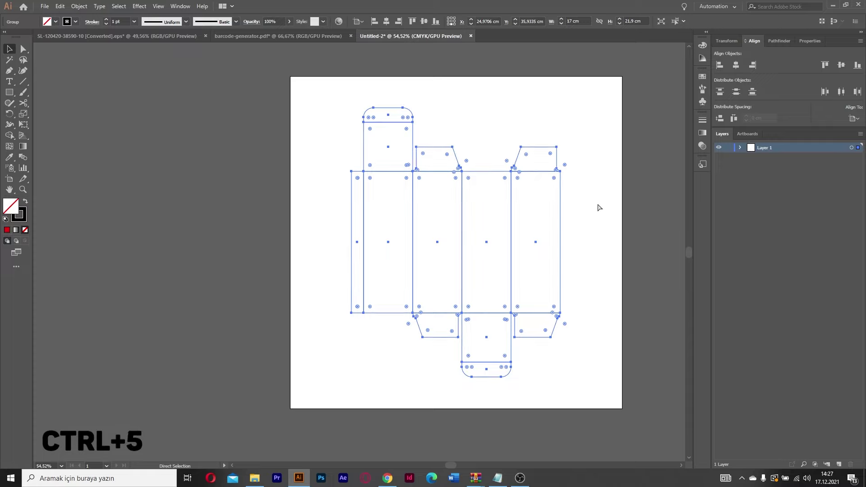
key(v)
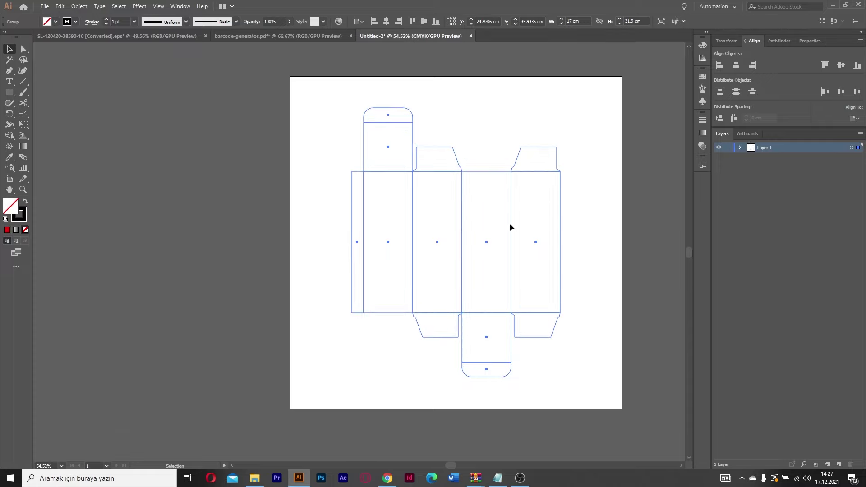
click(589, 204)
key(z)
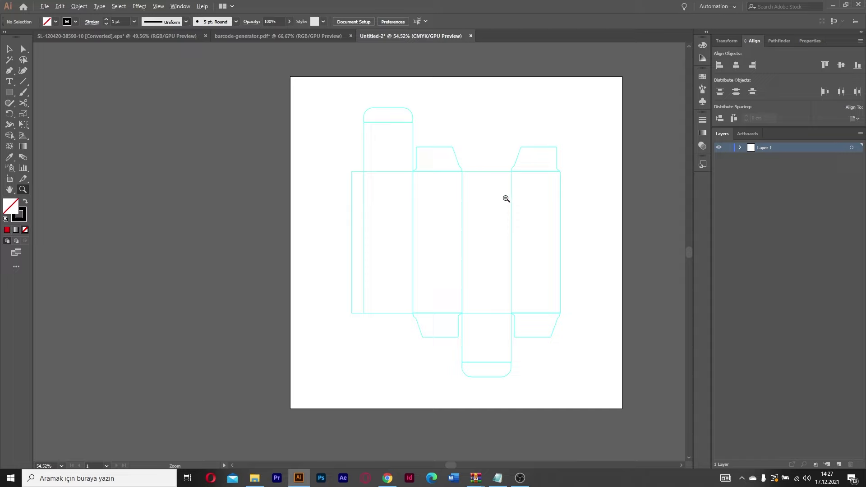
drag(507, 197, 582, 197)
mouse_move(258, 168)
mouse_down()
mouse_move(387, 191)
mouse_move(329, 201)
mouse_up()
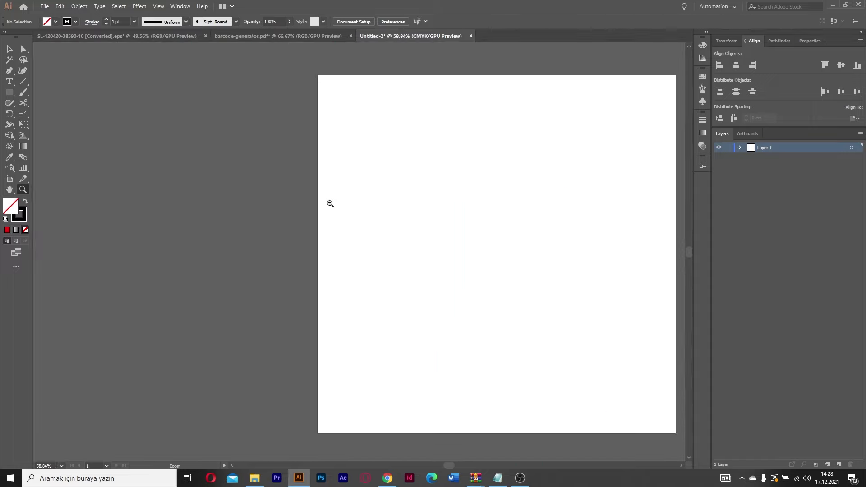
Zoom the view to show the whole dieline guides on the artboard
key(v)
click(609, 184)
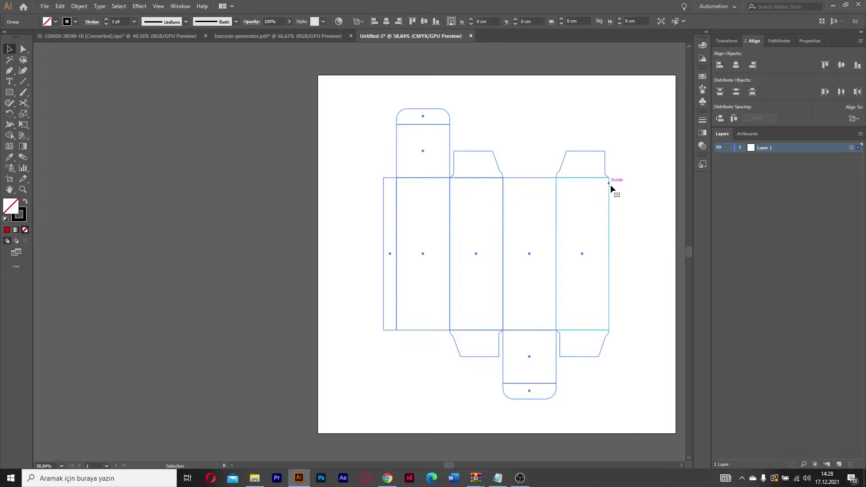
click(619, 199)
key(z)
mouse_move(619, 199)
mouse_down()
mouse_move(626, 223)
mouse_move(522, 244)
mouse_up()
drag(622, 166, 676, 184)
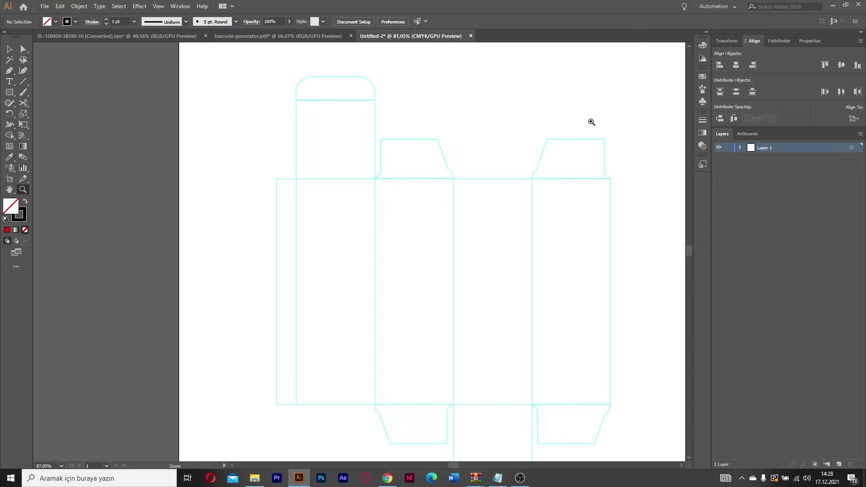
drag(599, 129, 534, 141)
Select and lock the dieline, then unlock all with Ctrl+Alt+2 and exit isolation
key(v)
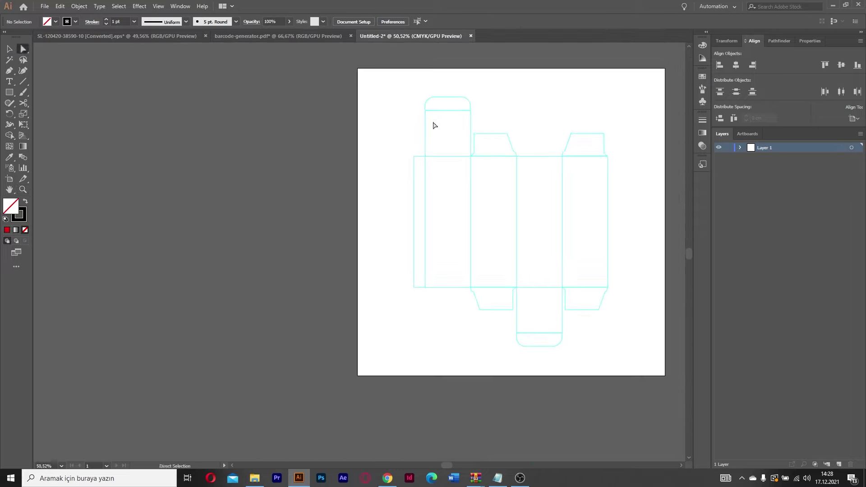
drag(505, 166, 643, 356)
key(ctrl+2)
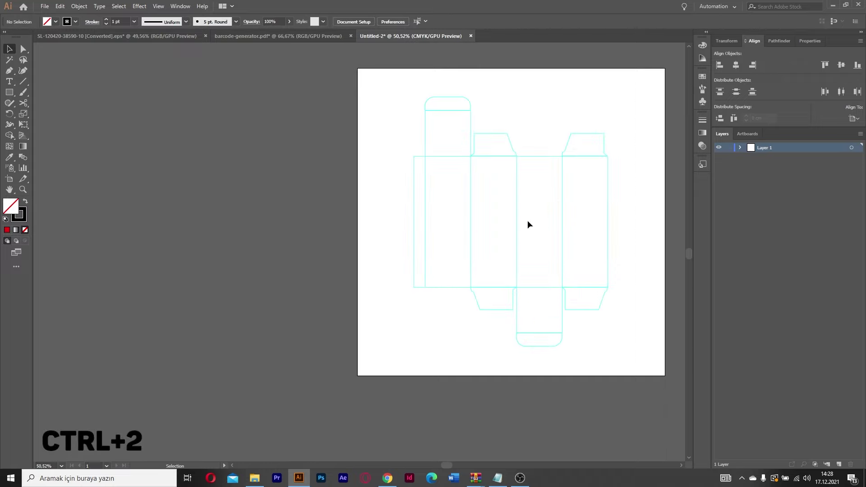
key(ctrl+alt+2)
double_click(529, 155)
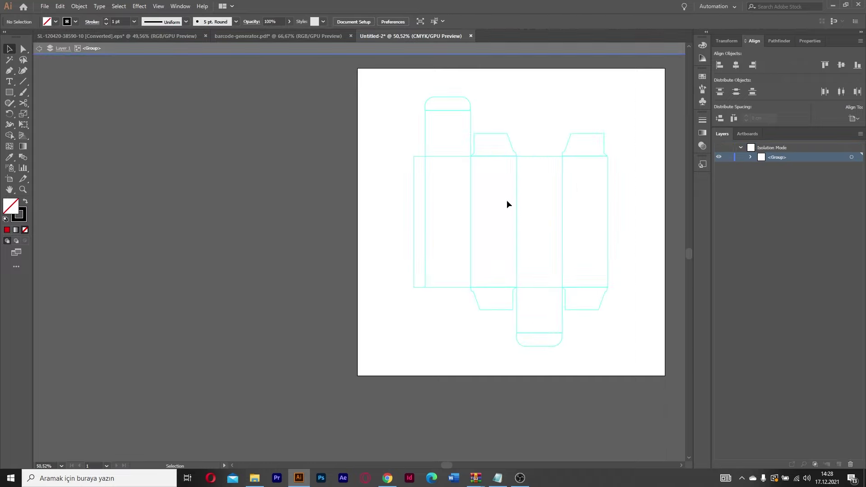
key(Escape)
Test-move the dieline group, undo the move, and deselect it
drag(533, 160, 529, 178)
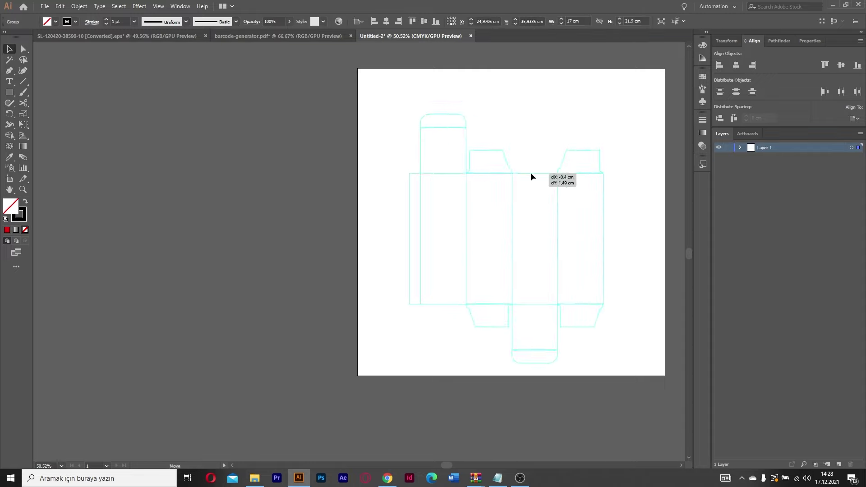
click(535, 200)
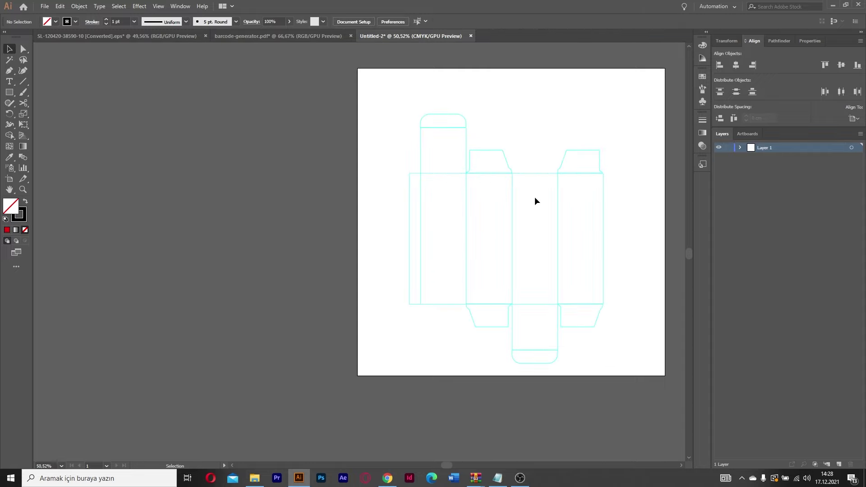
key(ctrl+z)
key(ctrl+z)
drag(618, 120, 373, 354)
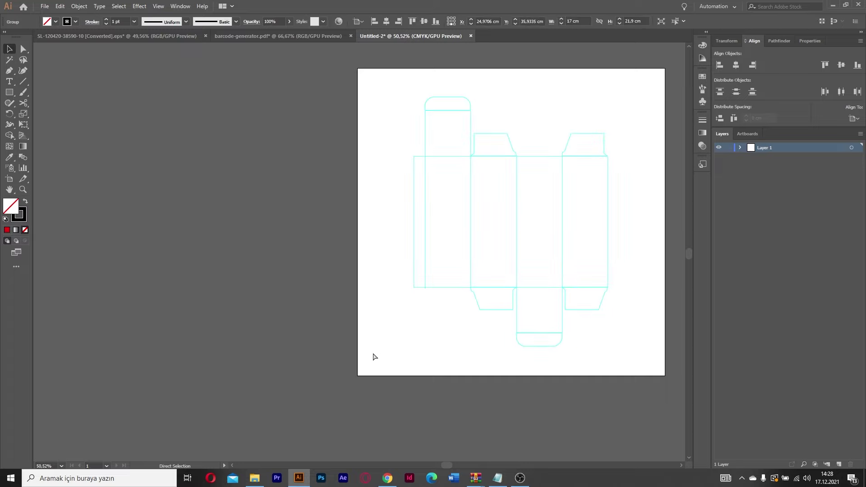
click(381, 255)
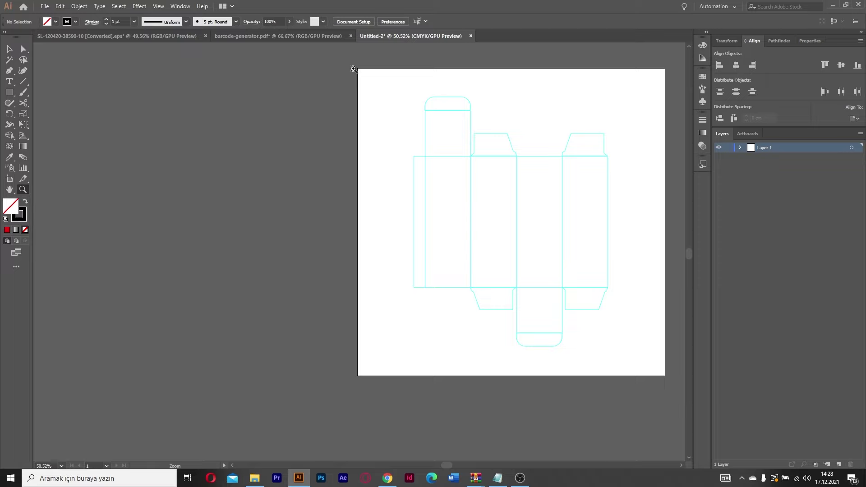
Set a light cyan fill for the Rectangle tool in the Color Picker
drag(476, 181, 565, 191)
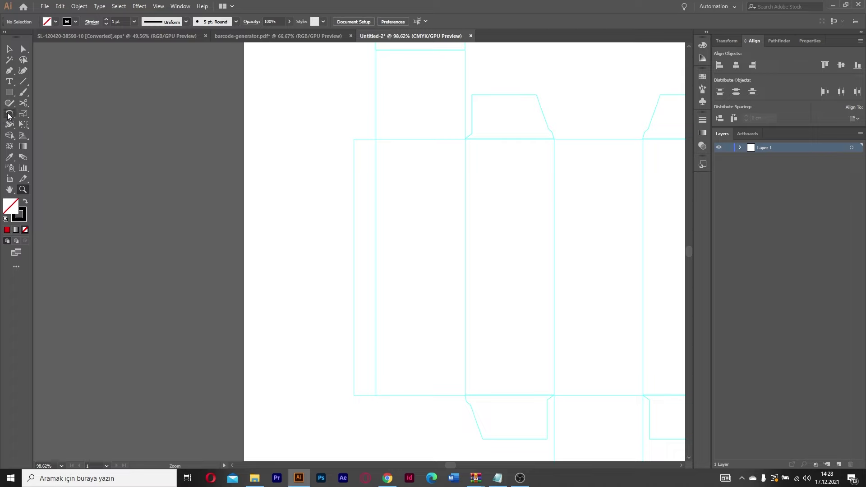
click(9, 92)
double_click(10, 206)
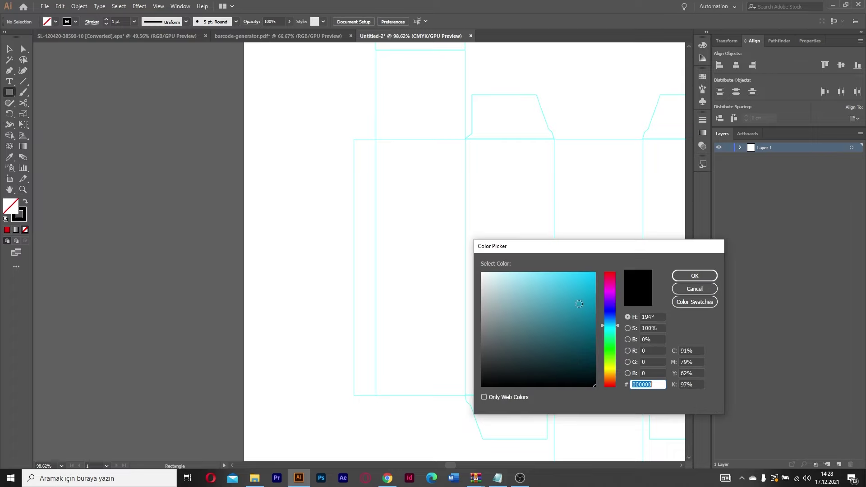
drag(580, 288, 591, 297)
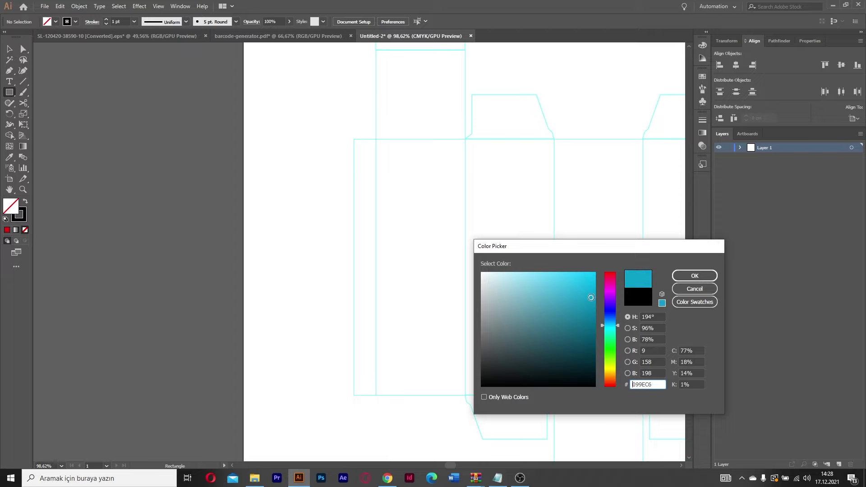
click(581, 278)
click(695, 275)
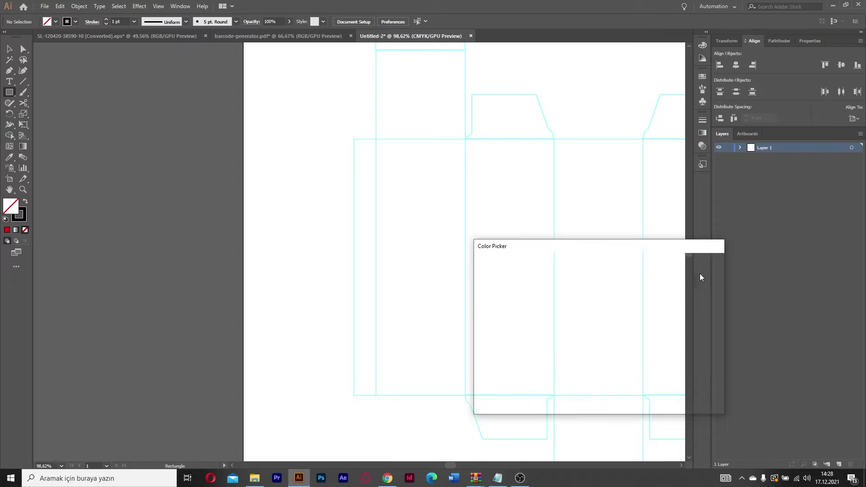
Draw a strokeless 4×11.5 cm cyan rectangle over the first main panel
drag(376, 140, 466, 395)
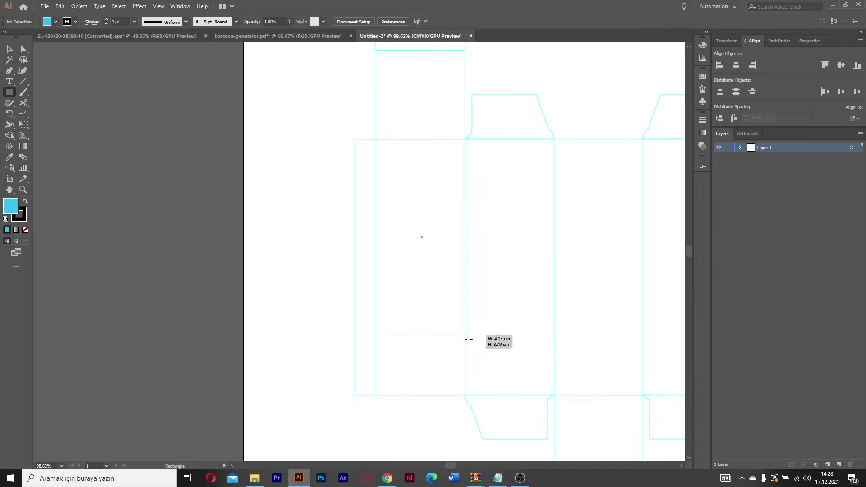
key(v)
click(70, 22)
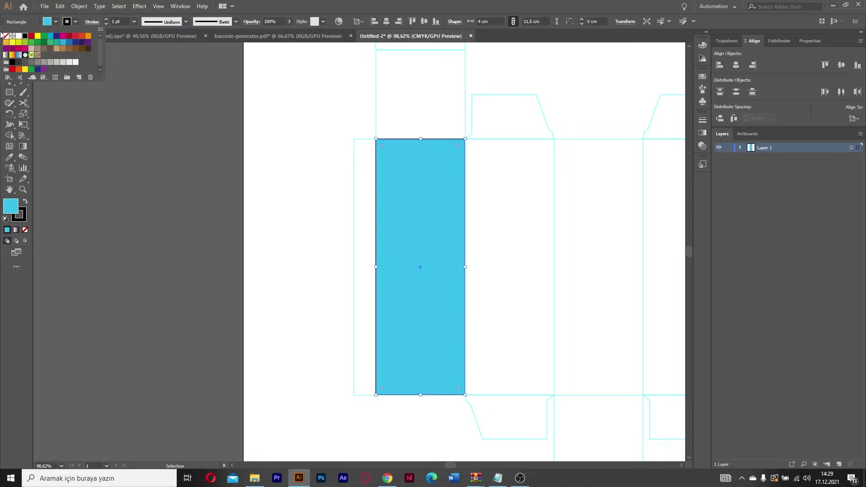
click(5, 36)
Copy the panel rectangle across the remaining main panels with Alt-drag and Ctrl+D
key(ctrl+1)
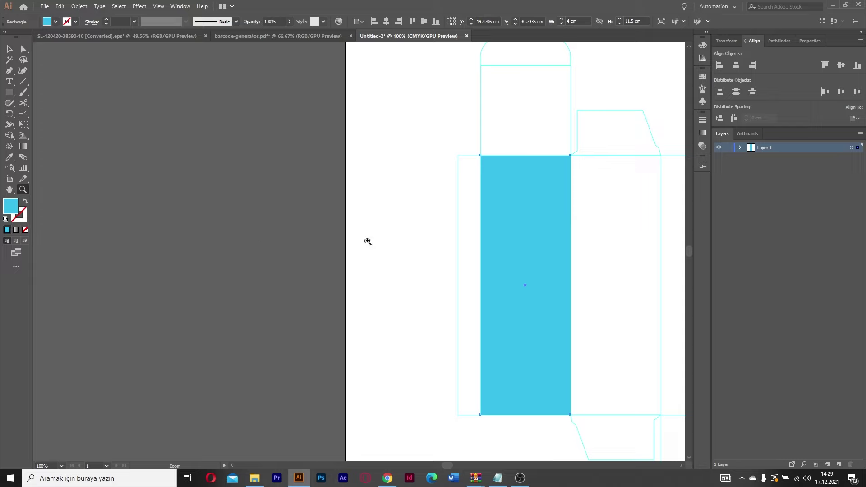
mouse_move(366, 239)
mouse_down()
mouse_move(263, 237)
mouse_move(349, 241)
mouse_up()
key(alt+v)
click(270, 238)
key(a)
key(ctrl+d)
key(ctrl+d)
click(391, 93)
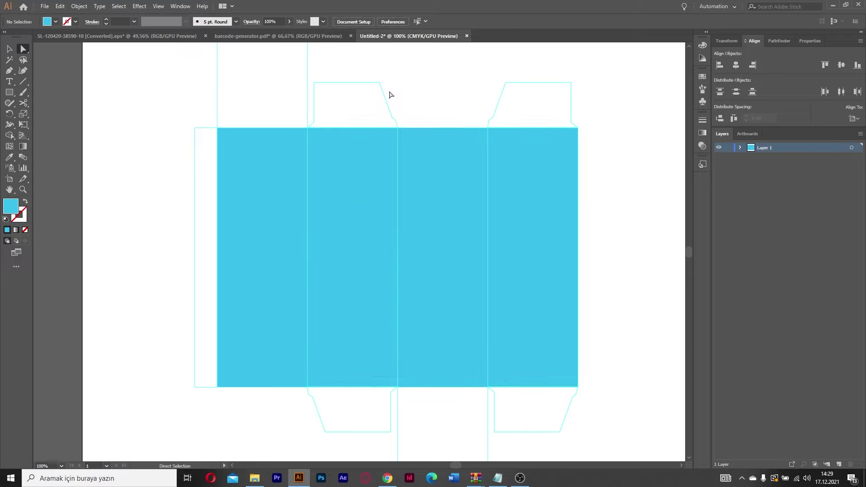
Draw a 4 cm cyan rectangle over the top flap's base
scroll(281, 246, up, 3)
drag(280, 246, 271, 391)
click(273, 148)
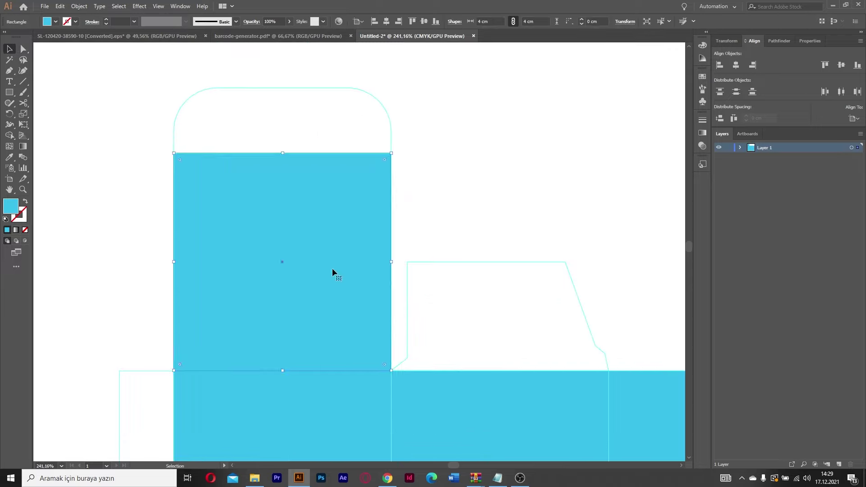
Drag the flap rectangle's top corner widgets to a 0,81 cm radius
key(m)
drag(174, 88, 391, 153)
key(v)
drag(385, 93, 358, 135)
drag(180, 95, 211, 140)
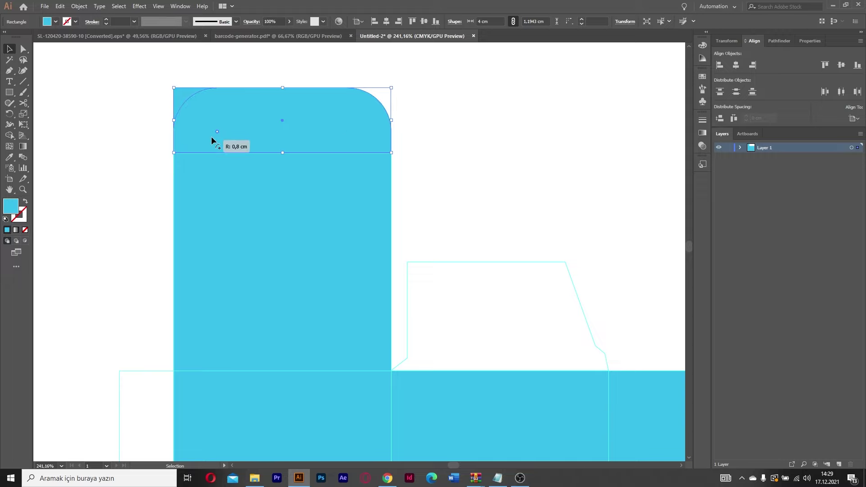
drag(211, 138, 212, 137)
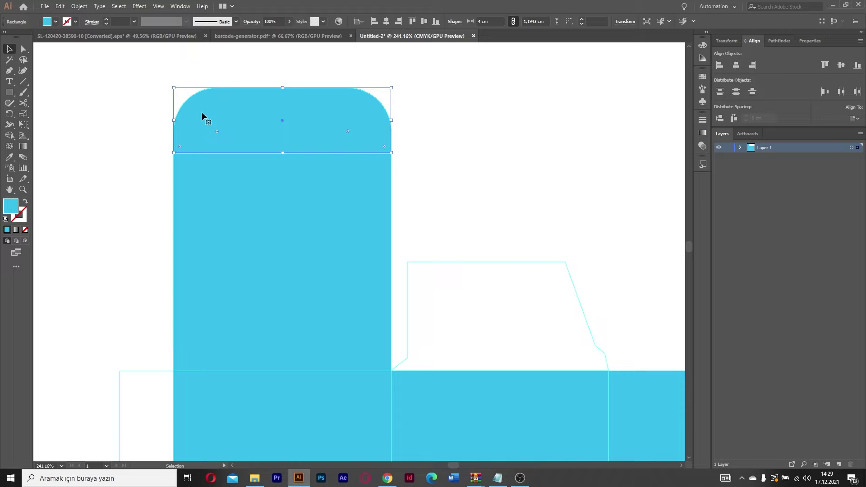
drag(181, 94, 194, 132)
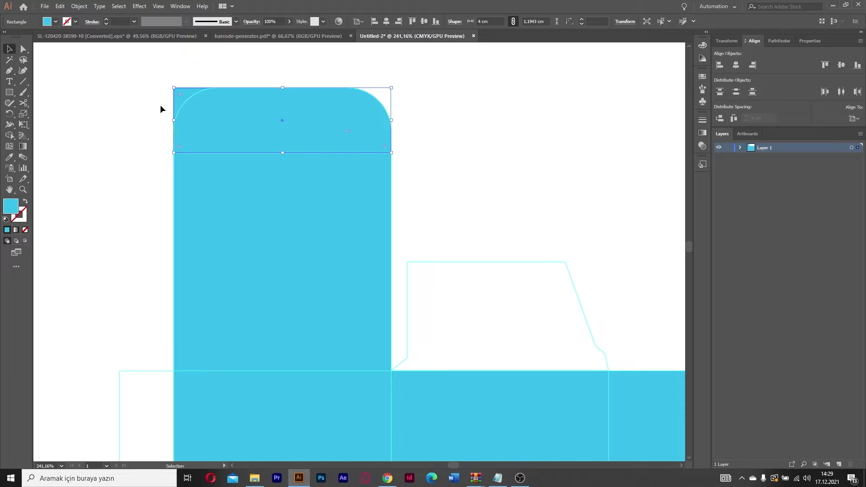
drag(180, 94, 210, 138)
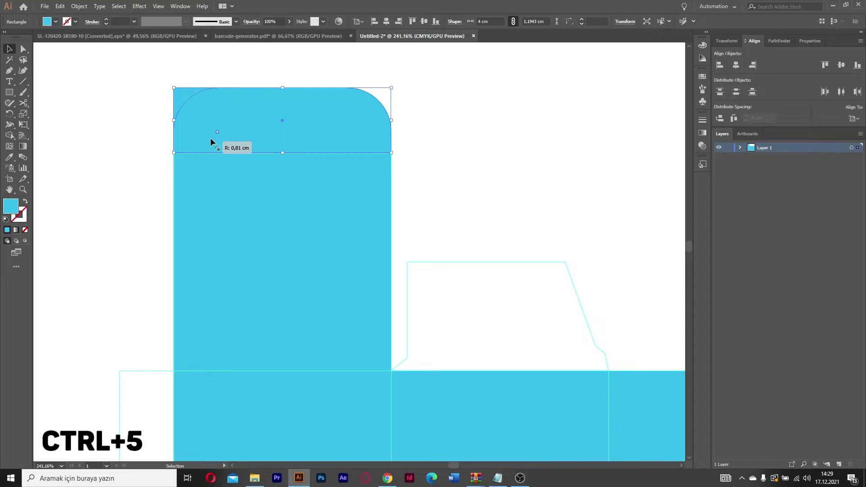
drag(210, 138, 210, 138)
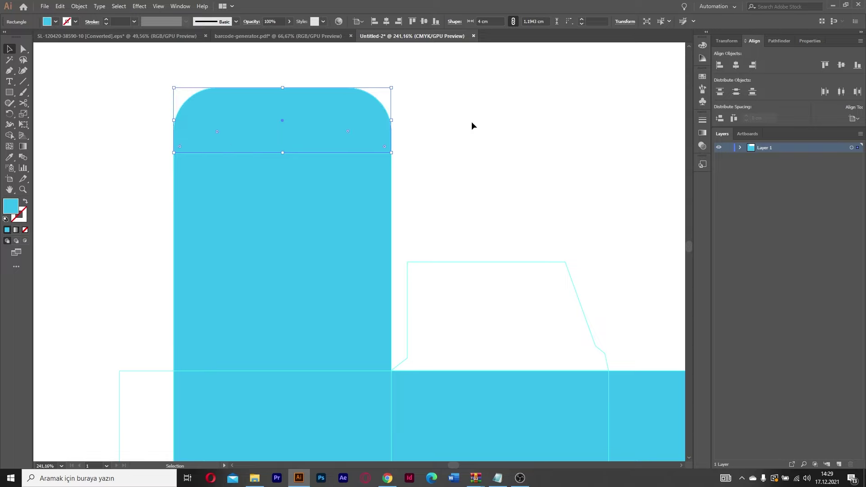
click(496, 133)
key(z)
mouse_move(496, 133)
mouse_down()
mouse_move(333, 163)
mouse_move(348, 169)
mouse_up()
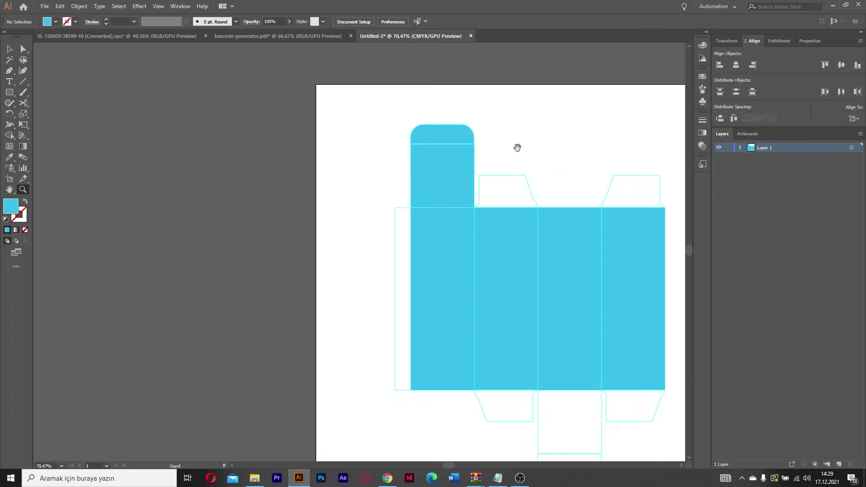
Make a 180°-rotated copy of the rounded flap and move it right to the middle panel
drag(516, 145, 429, 143)
key(v)
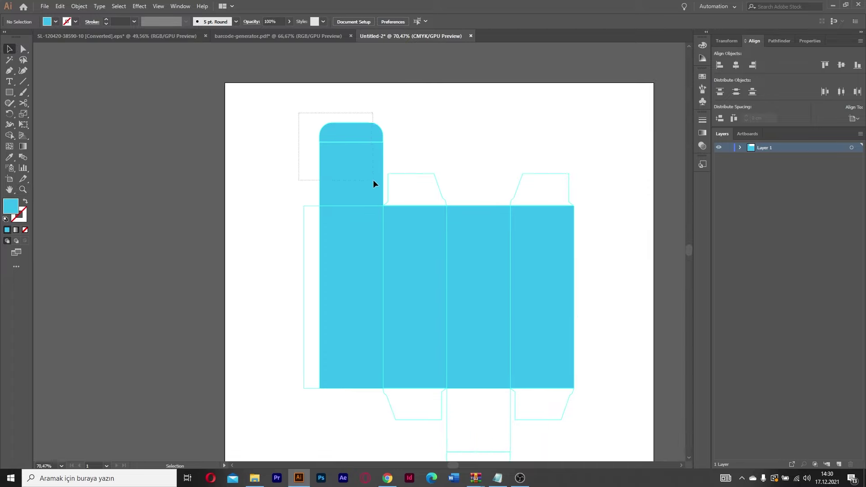
key(a)
click(373, 180)
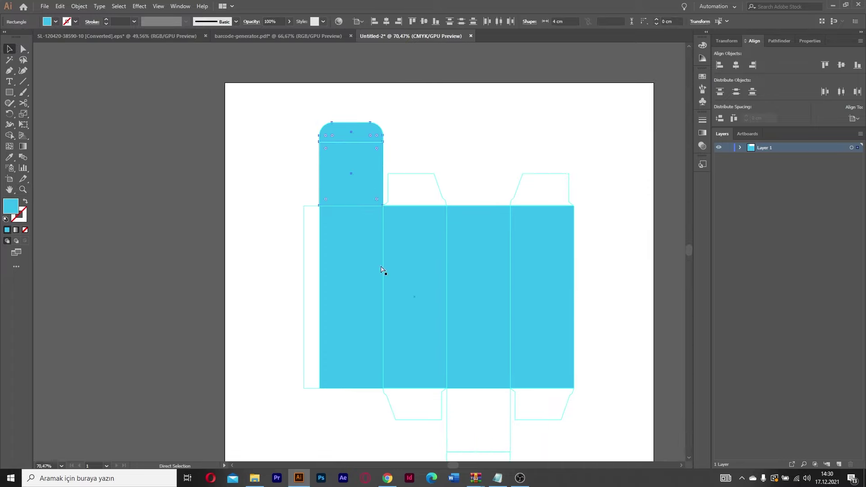
key(v)
drag(351, 121, 351, 276)
drag(351, 169, 478, 164)
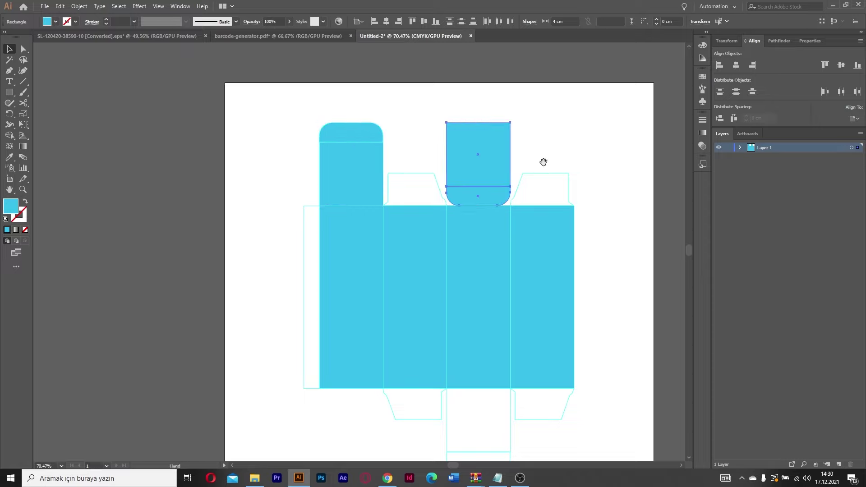
Shift-drag the flipped flap down onto the bottom tuck flap, then zoom to the dust flap
drag(543, 162, 491, 78)
drag(435, 67, 444, 330)
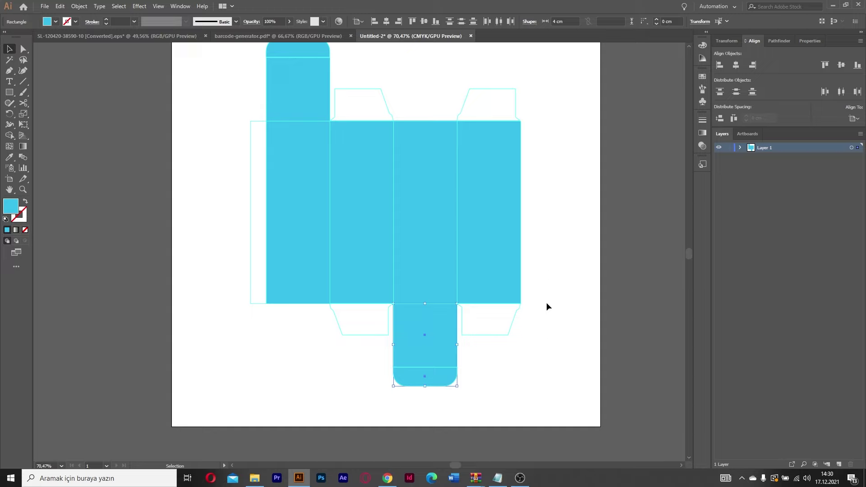
click(550, 275)
key(z)
mouse_move(362, 90)
mouse_down()
mouse_move(423, 93)
mouse_move(510, 118)
mouse_move(418, 120)
mouse_move(430, 138)
mouse_up()
key(p)
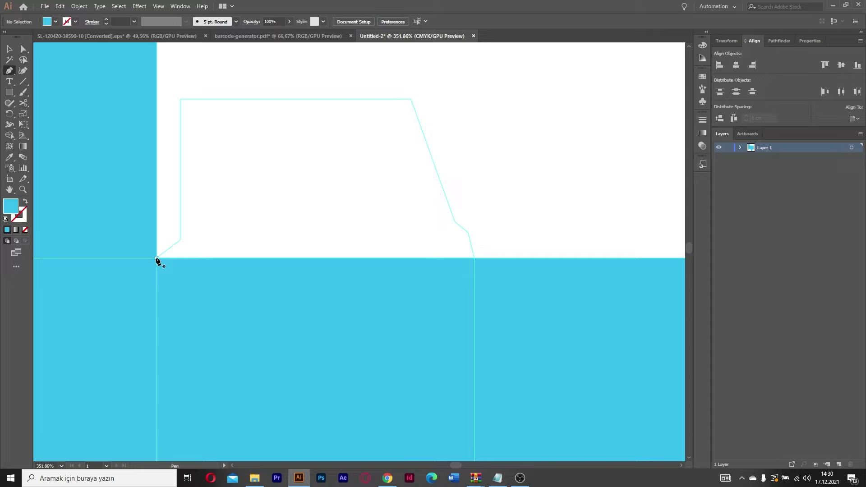
Pen-draw a closed six-point cyan shape over the angled dust flap above the second panel
click(156, 258)
click(181, 241)
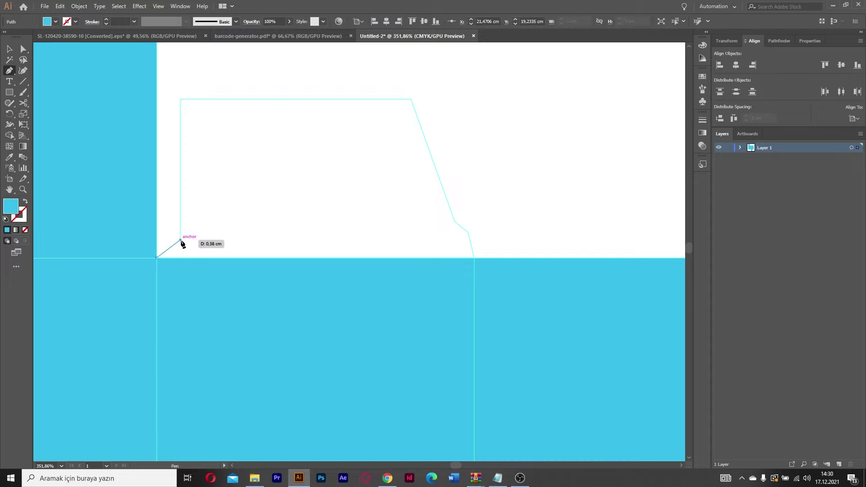
click(181, 100)
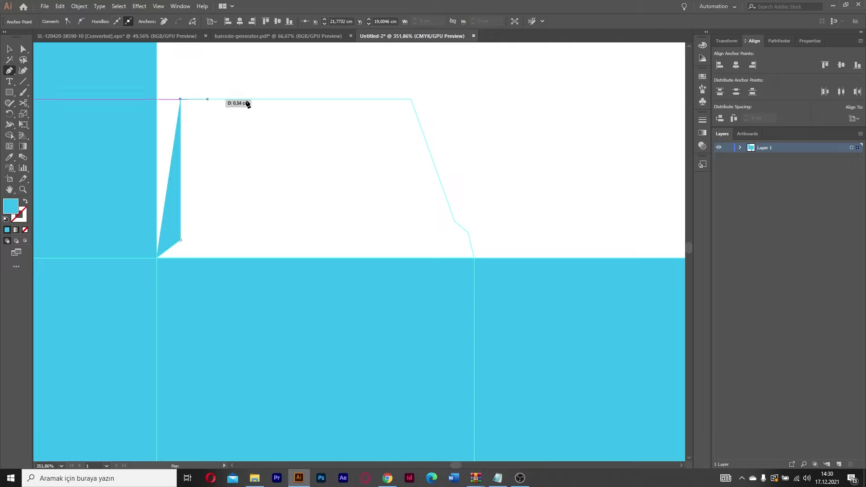
click(411, 99)
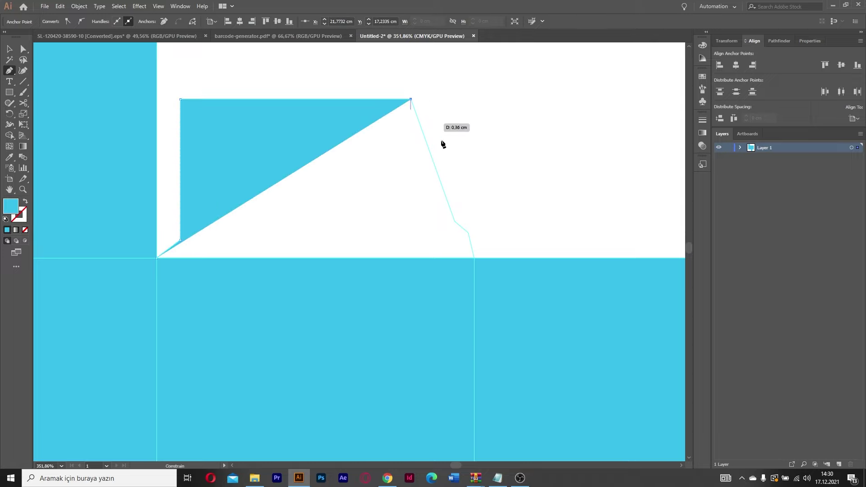
click(455, 222)
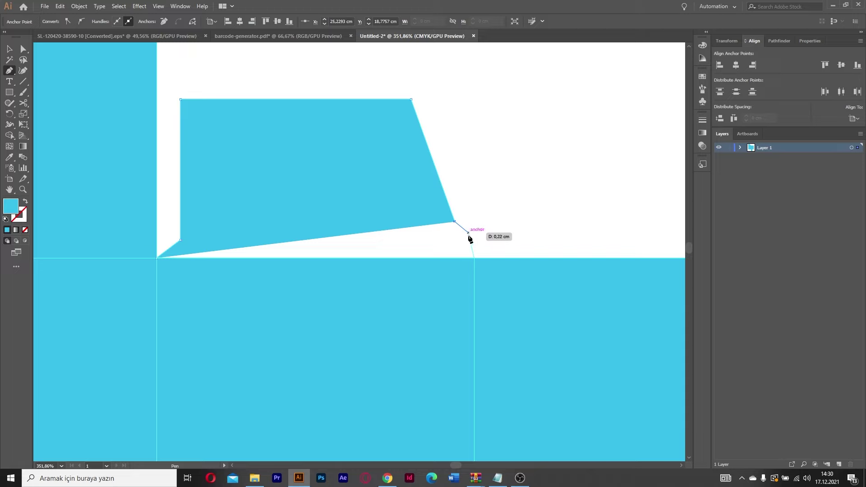
click(469, 235)
click(157, 259)
key(z)
alt+click(424, 199)
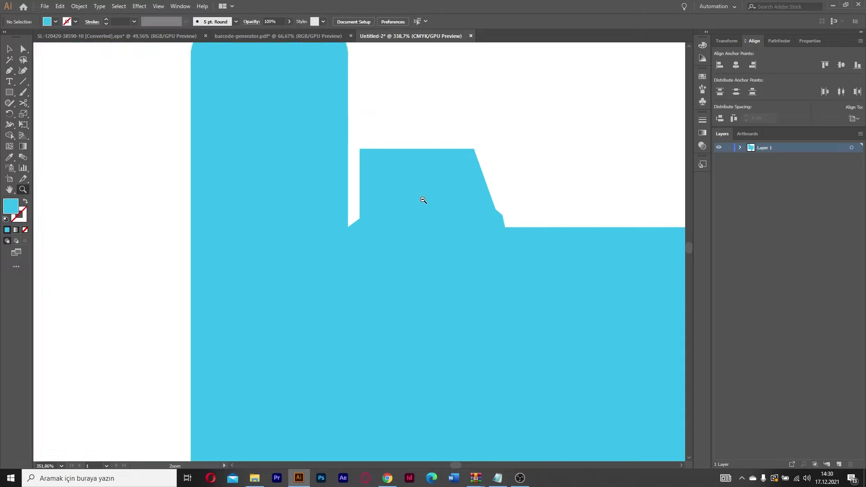
alt+click(297, 204)
click(358, 216)
Alt-drag a copy of the cyan dust flap onto the empty top-right tab outline
key(v)
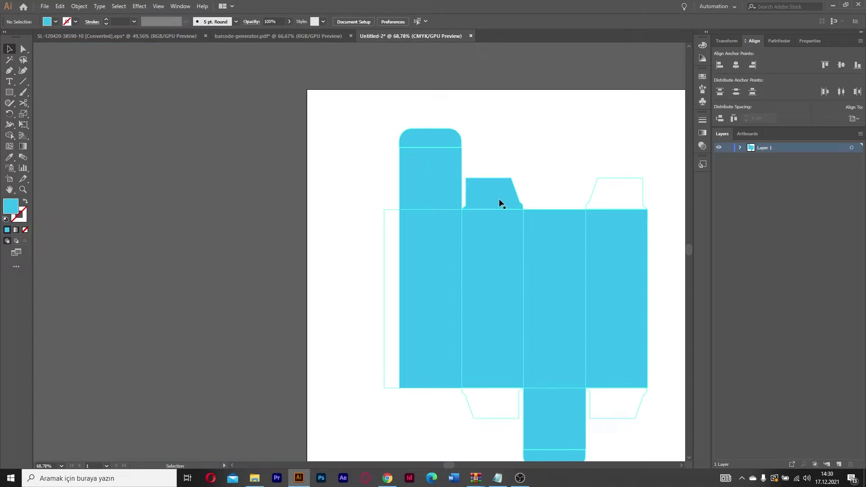
drag(493, 199, 540, 197)
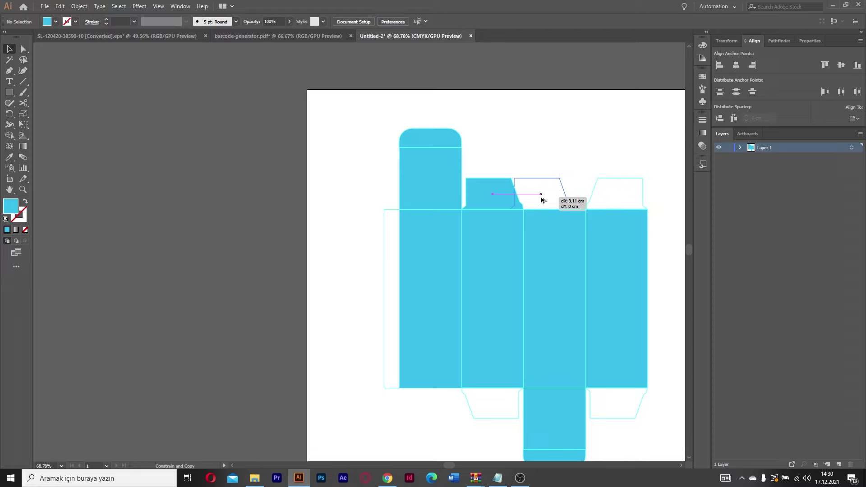
drag(541, 199, 618, 205)
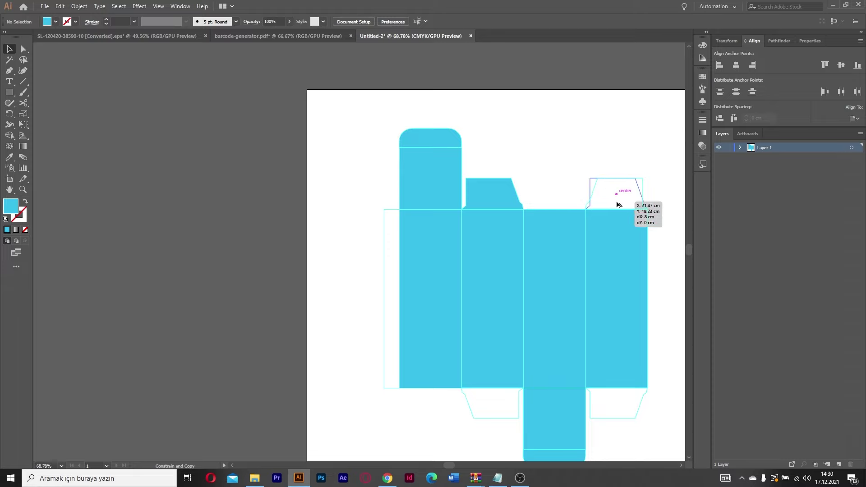
drag(618, 204, 617, 201)
Reflect the copied tab across the vertical axis, then check the fit and fit the artboard
right_click(616, 198)
mouse_move(639, 337)
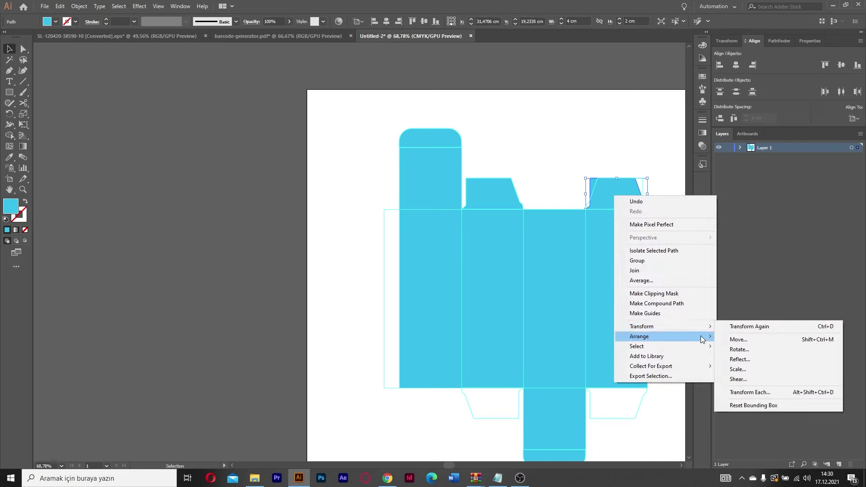
click(740, 359)
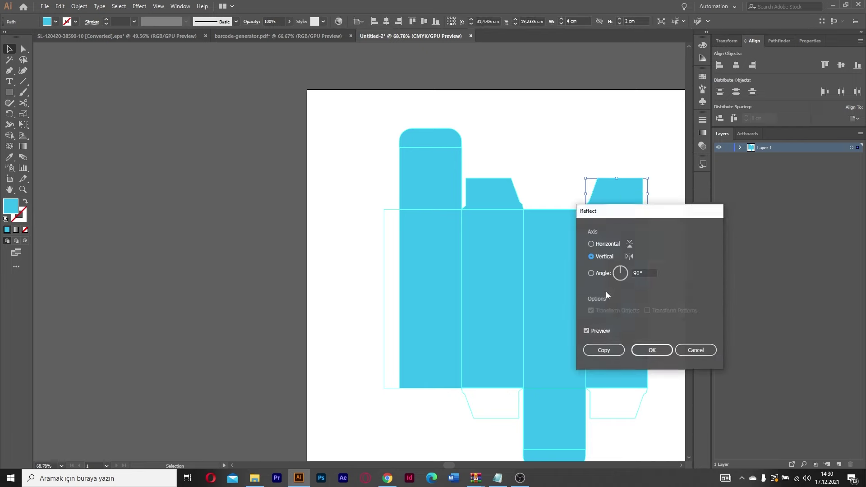
click(652, 351)
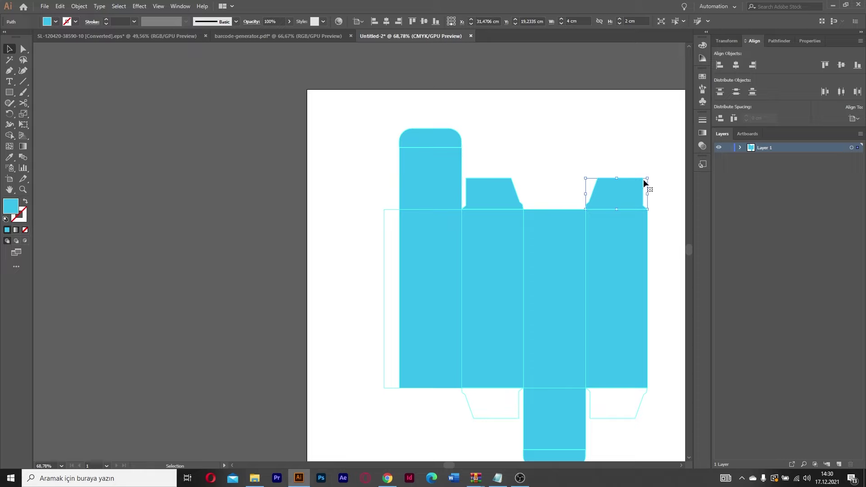
click(632, 175)
key(z)
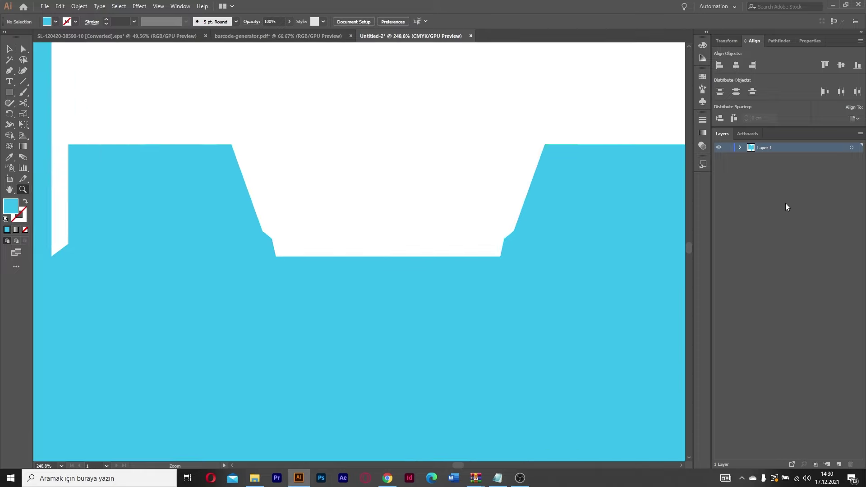
drag(499, 203, 278, 175)
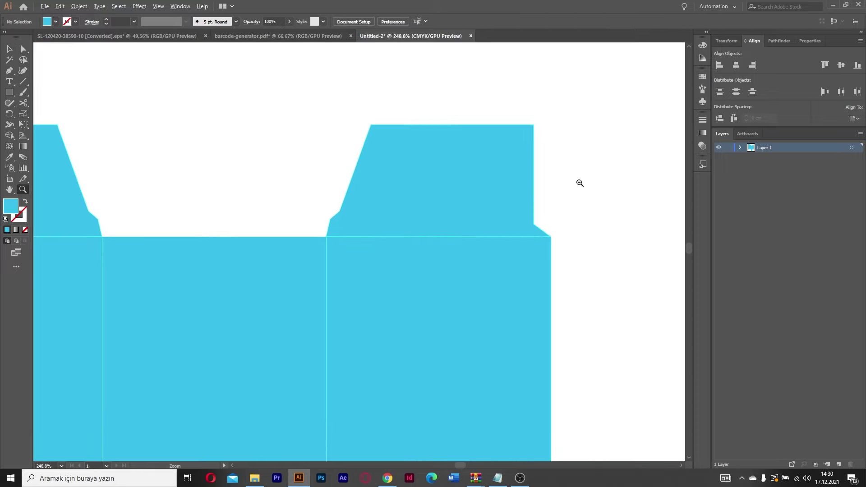
key(ctrl+0)
key(v)
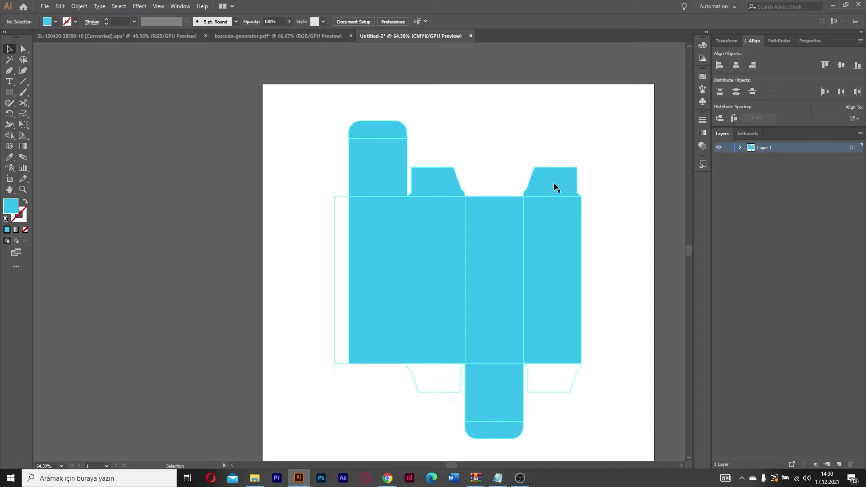
Copy the right top tab down onto the lower right flap and reflect it horizontally
drag(557, 181, 552, 375)
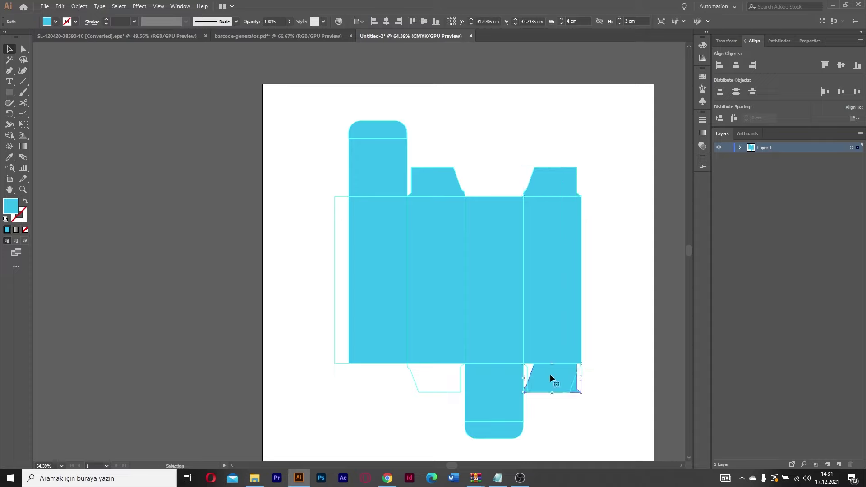
right_click(552, 375)
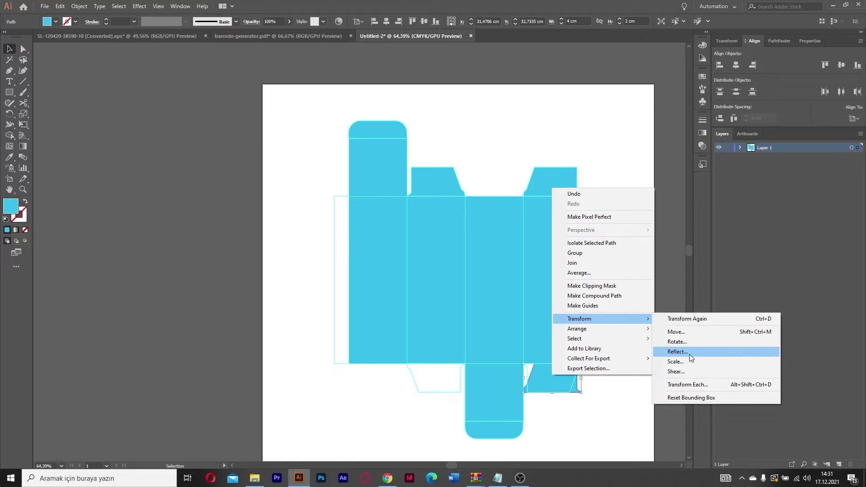
click(682, 351)
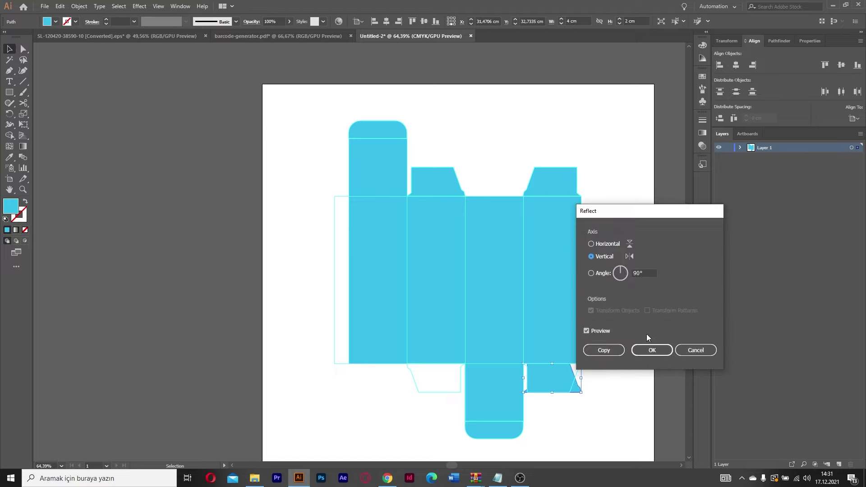
click(651, 351)
right_click(547, 378)
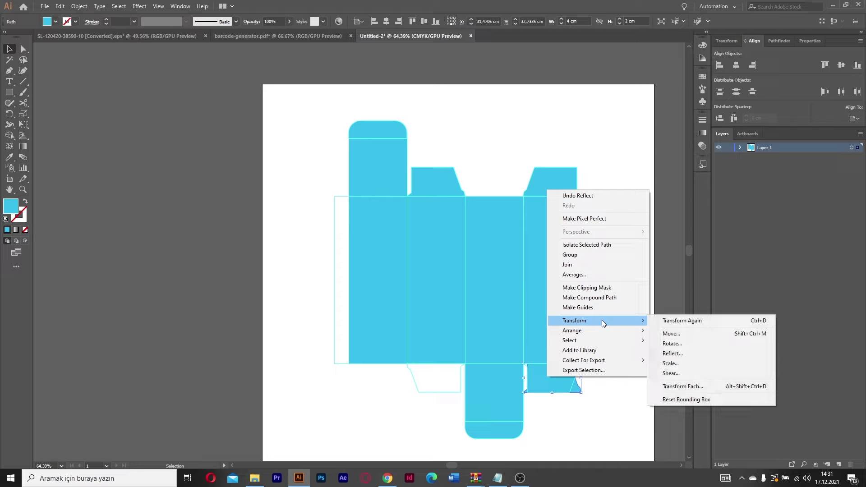
click(699, 353)
click(613, 242)
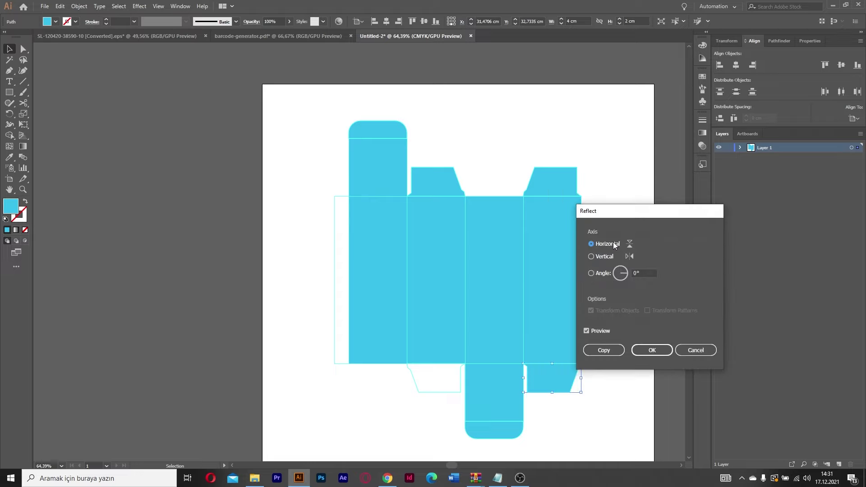
click(649, 351)
Zoom in on the lower right tab and select the whole flipped copy
key(z)
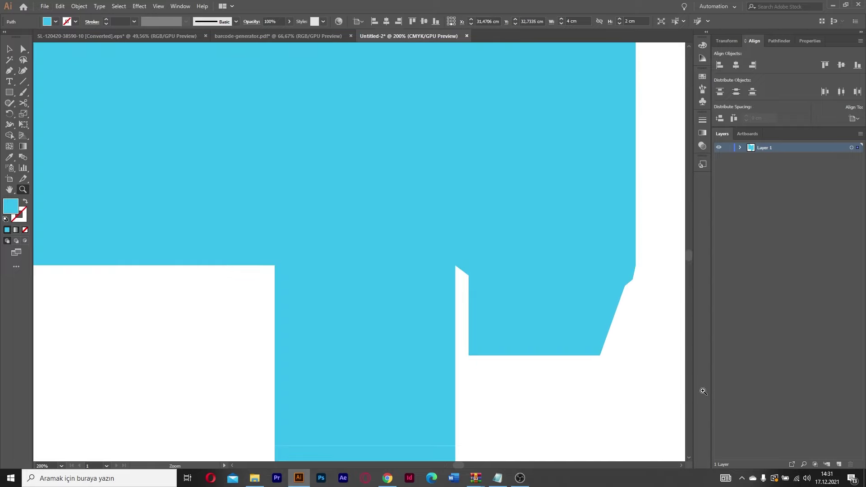
drag(557, 409, 639, 390)
key(a)
click(582, 376)
click(600, 396)
key(v)
Copy that tab onto the lower left flap, reflect it vertically, and zoom out
drag(570, 355, 347, 356)
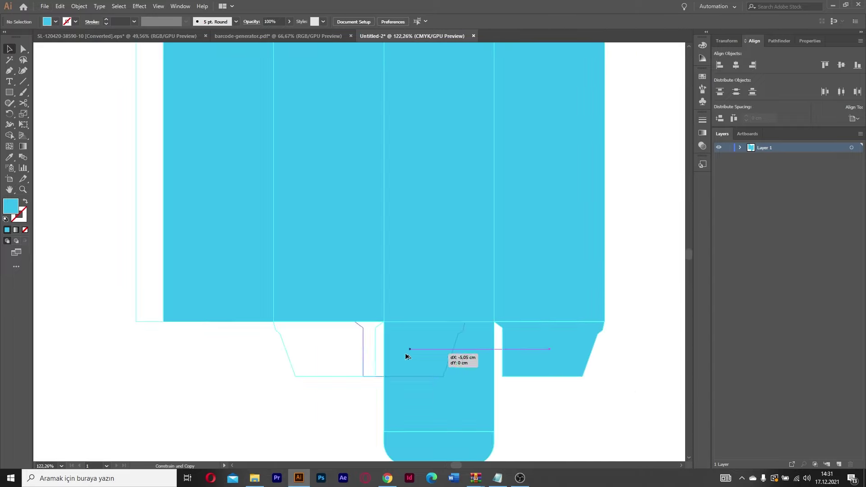
drag(346, 354, 328, 343)
right_click(329, 342)
mouse_move(356, 287)
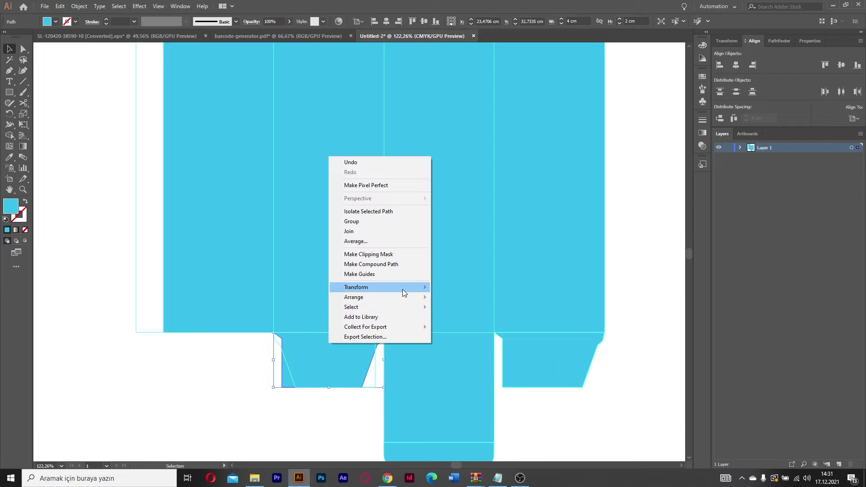
click(488, 321)
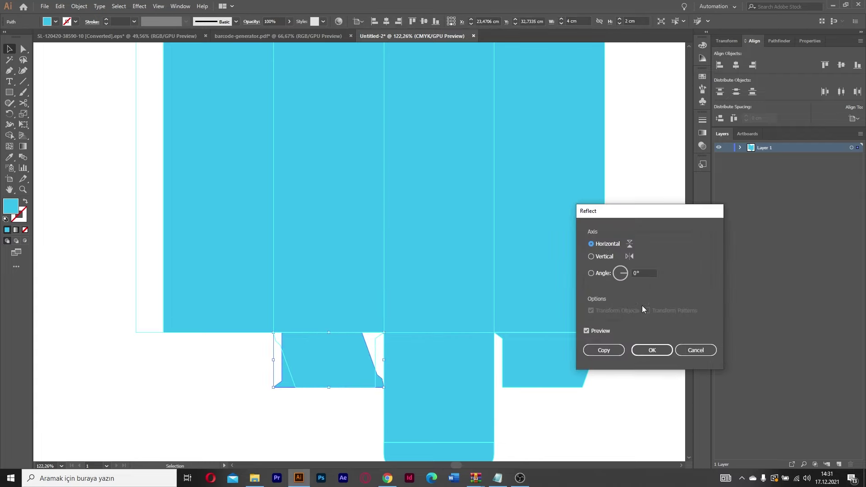
click(607, 257)
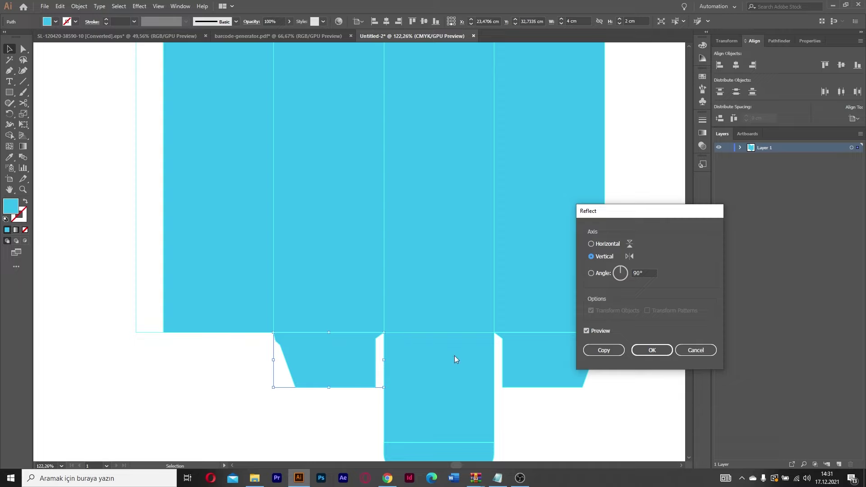
click(643, 352)
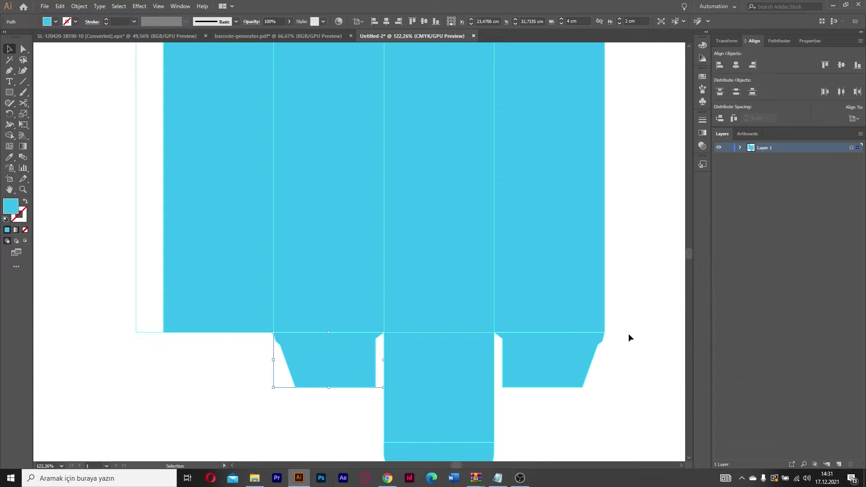
click(627, 291)
key(z)
drag(502, 242, 403, 265)
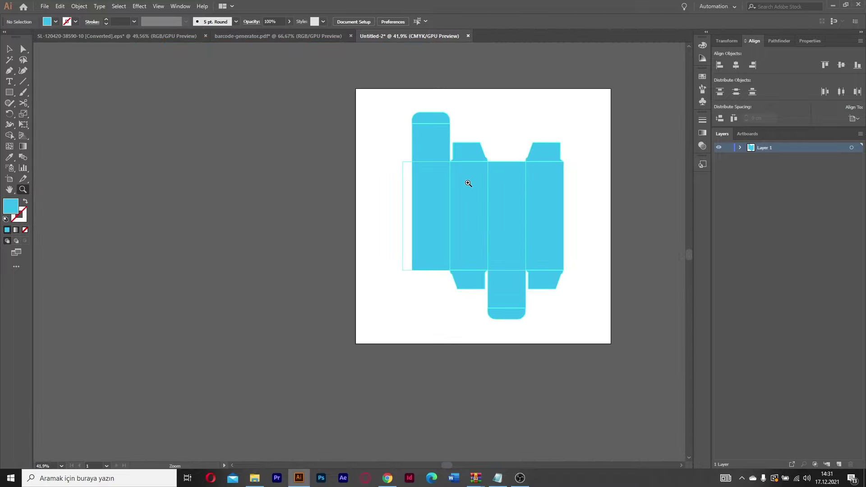
Draw a 1 × 11.5 cm rectangle over the narrow left glue flap
drag(440, 178, 604, 212)
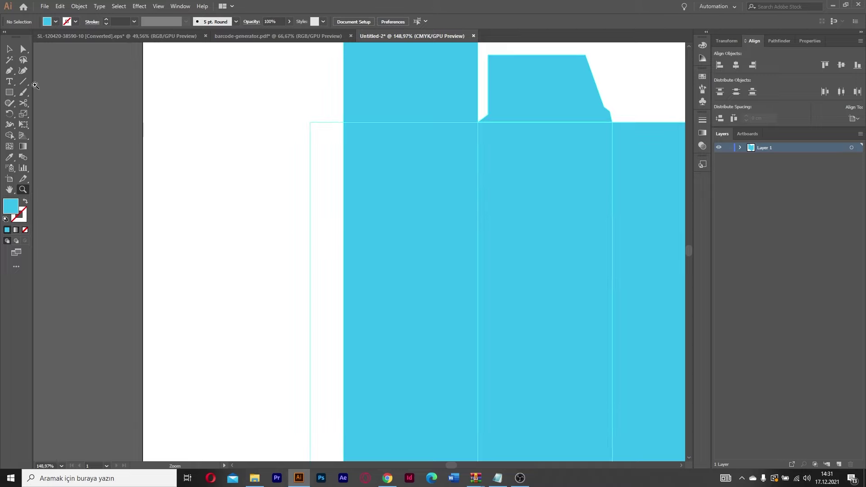
key(m)
drag(310, 122, 343, 447)
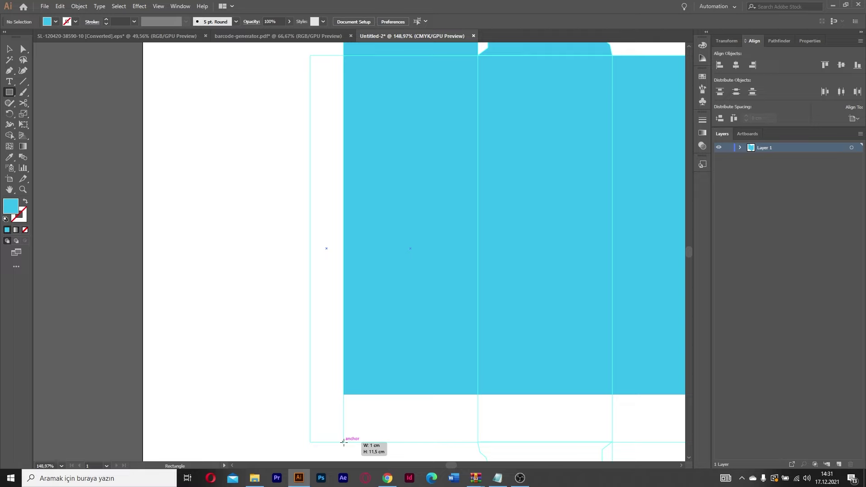
drag(344, 447, 343, 442)
key(Delete)
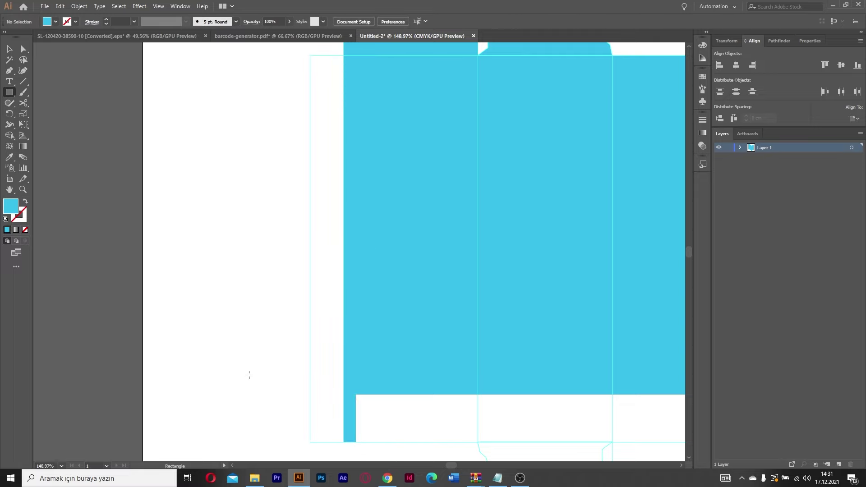
alt+click(270, 313)
click(9, 92)
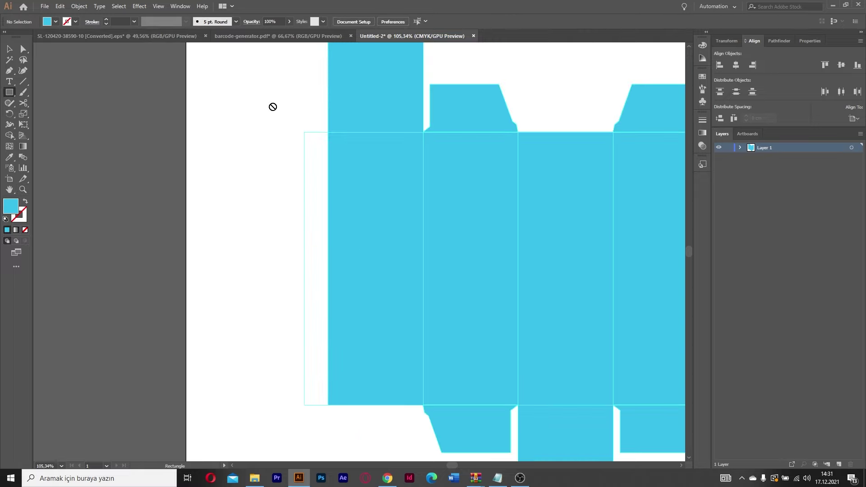
drag(306, 133, 329, 404)
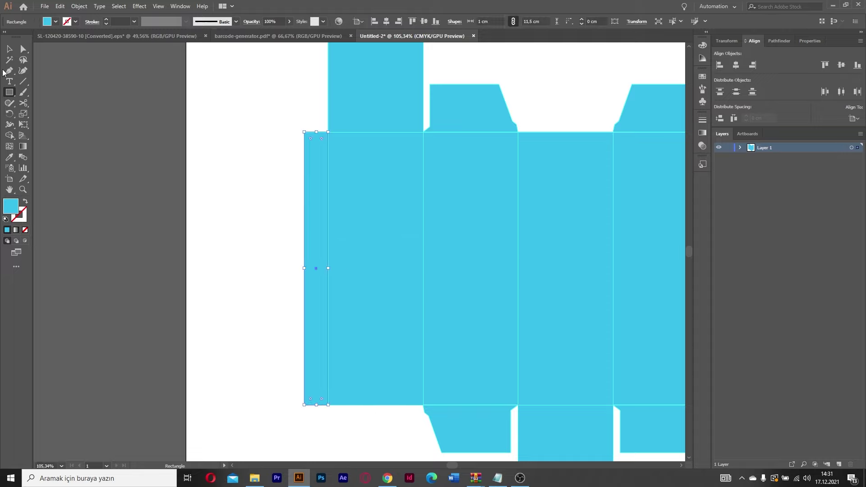
Fill the flap rectangle with a darker teal and review the whole box
double_click(11, 208)
drag(574, 287, 585, 304)
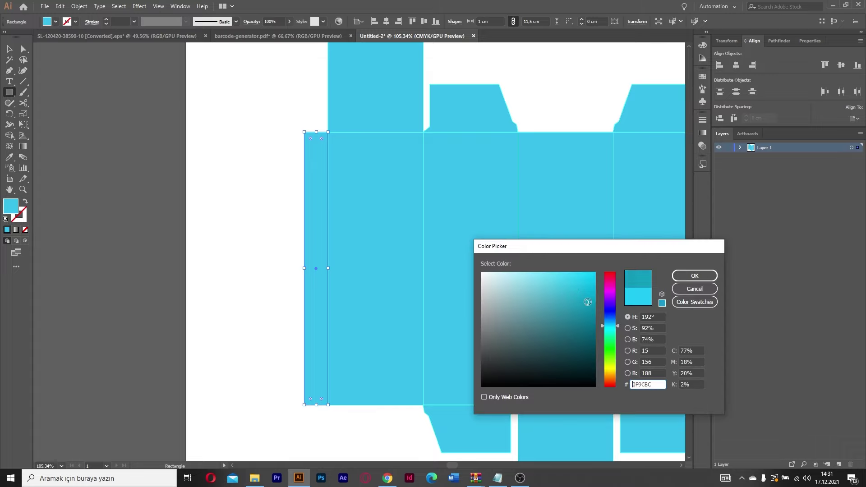
click(695, 276)
click(197, 261)
key(z)
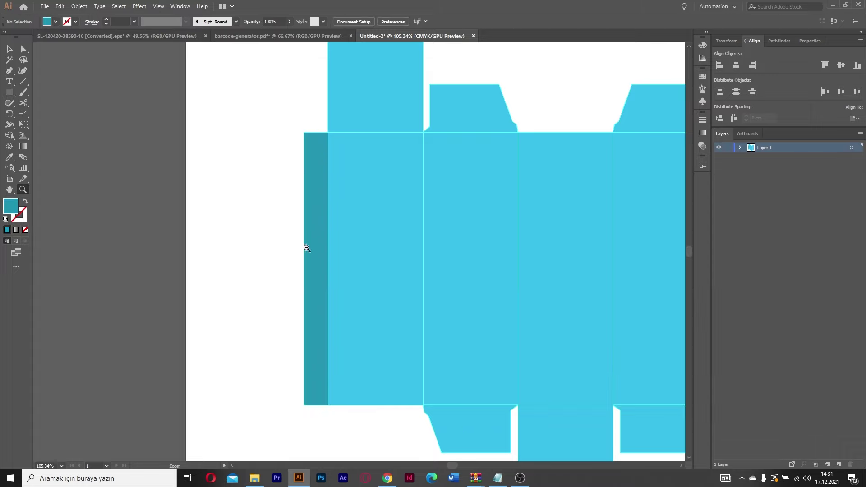
key(ctrl+0)
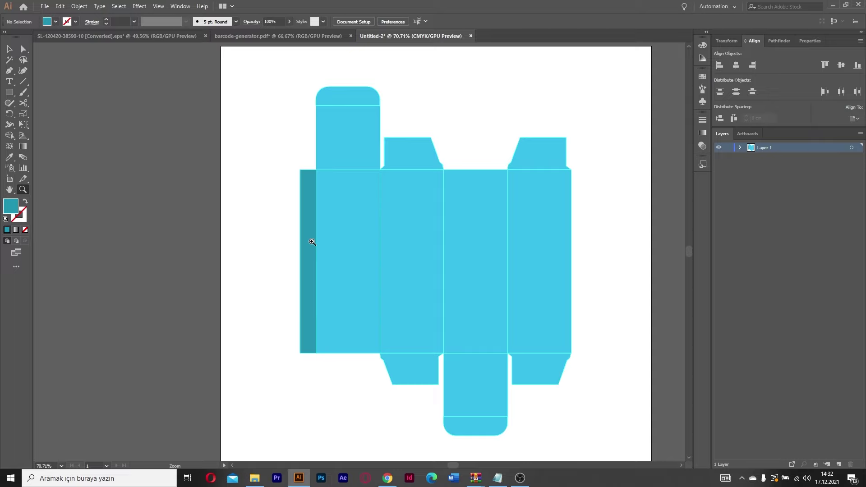
drag(310, 231, 304, 116)
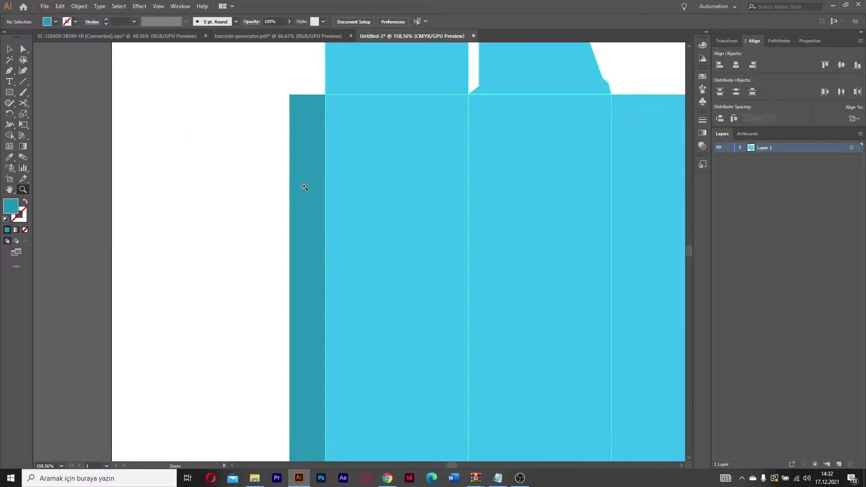
mouse_move(321, 192)
mouse_down()
mouse_move(271, 178)
mouse_move(189, 219)
mouse_move(261, 221)
mouse_up()
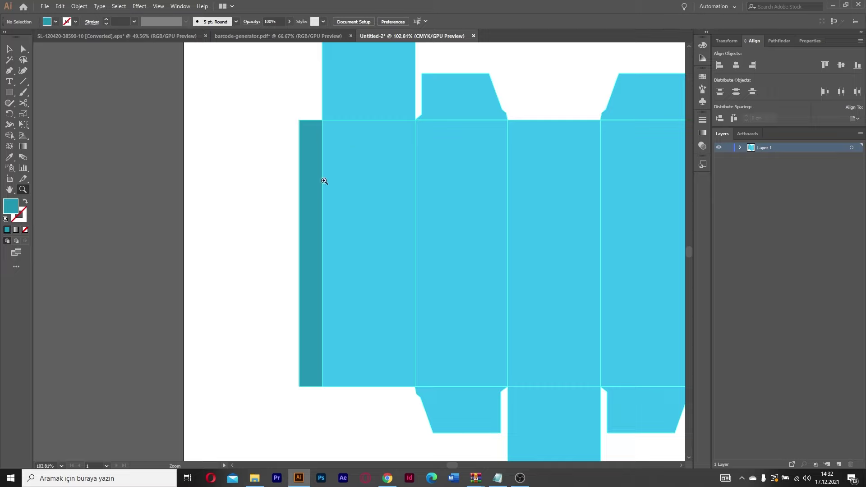
Type the title 'Neature' as a text object on the box panel
key(t)
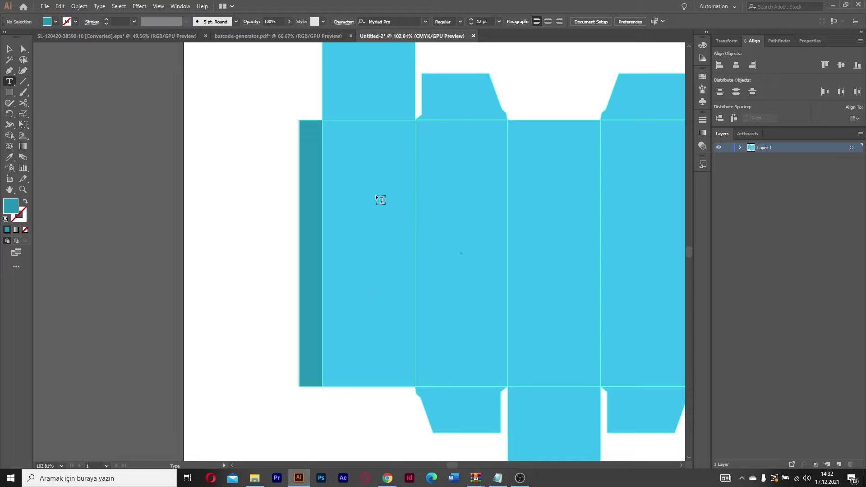
click(359, 178)
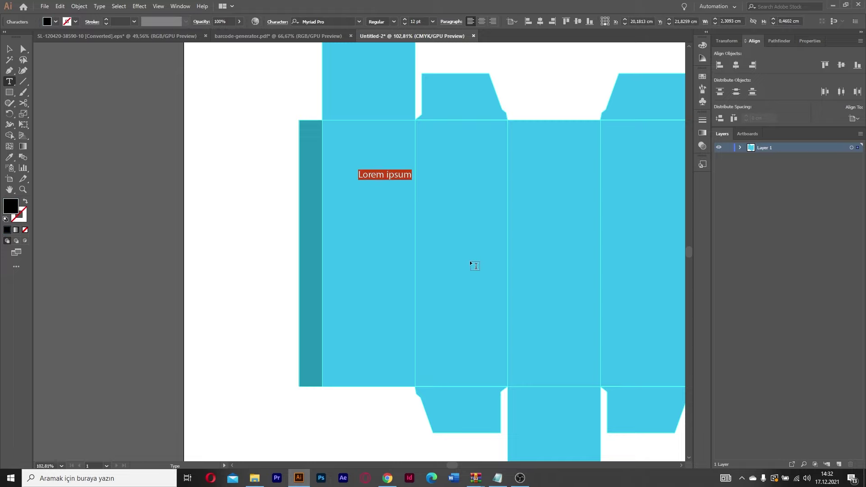
text(Neature)
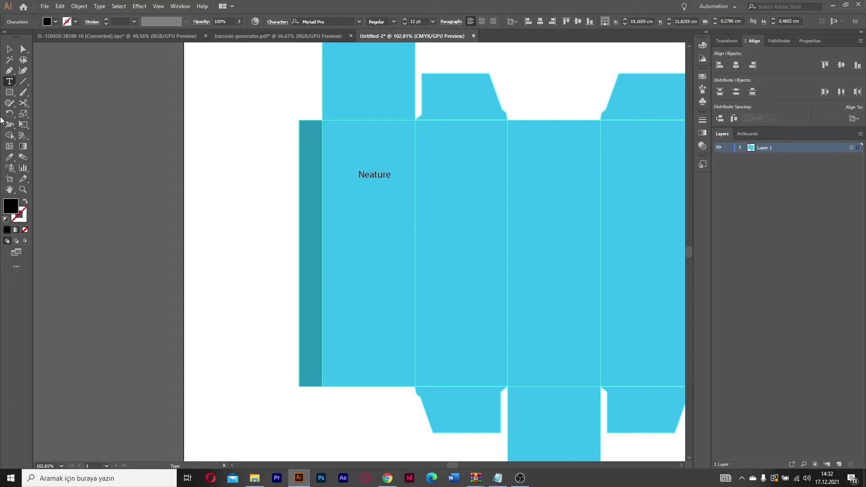
click(9, 49)
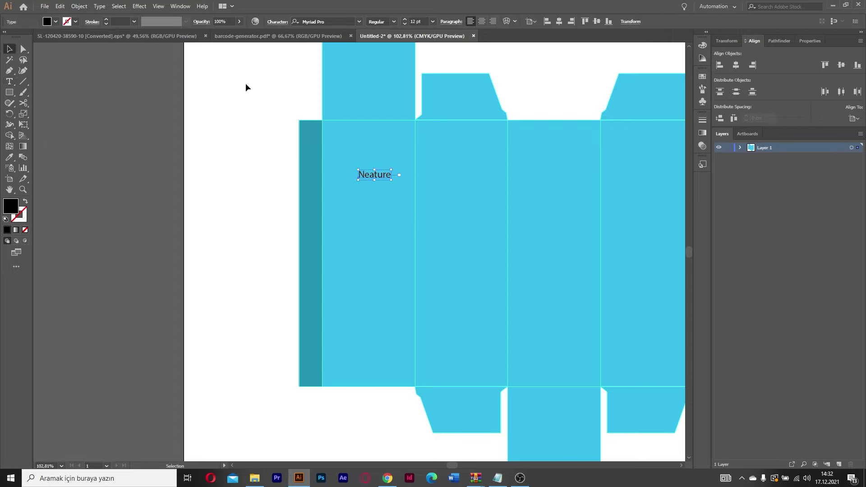
Set the title in Heavitas and centre it horizontally on the front panel
click(295, 22)
text(he)
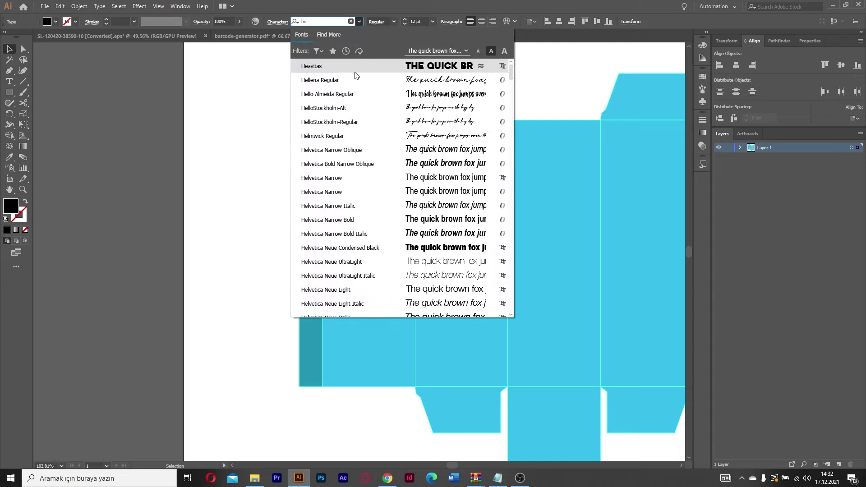
click(355, 71)
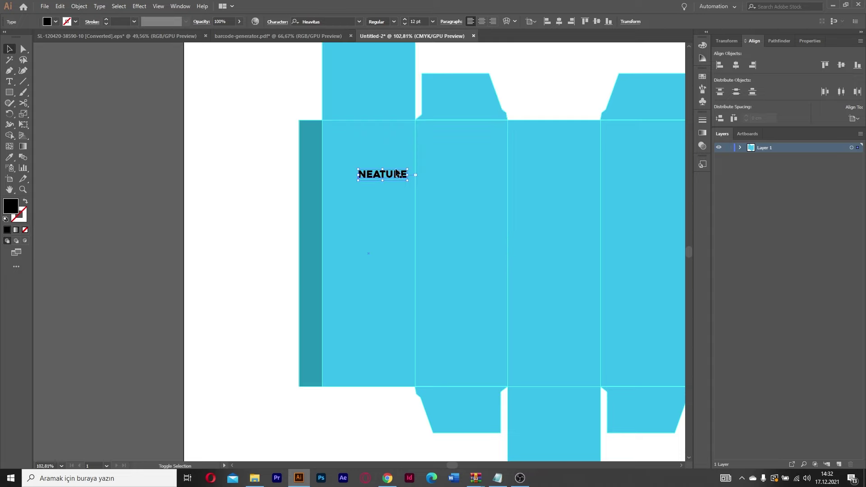
shift+click(373, 242)
click(736, 66)
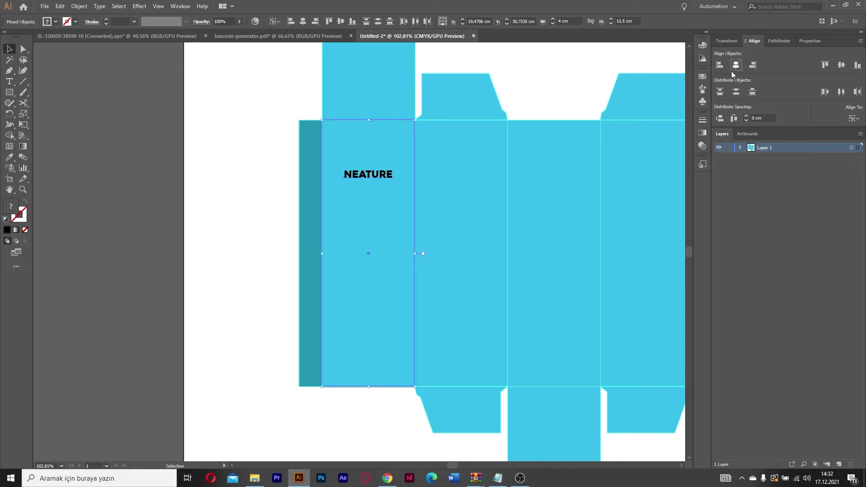
Change the NEATURE title's fill to white
click(392, 173)
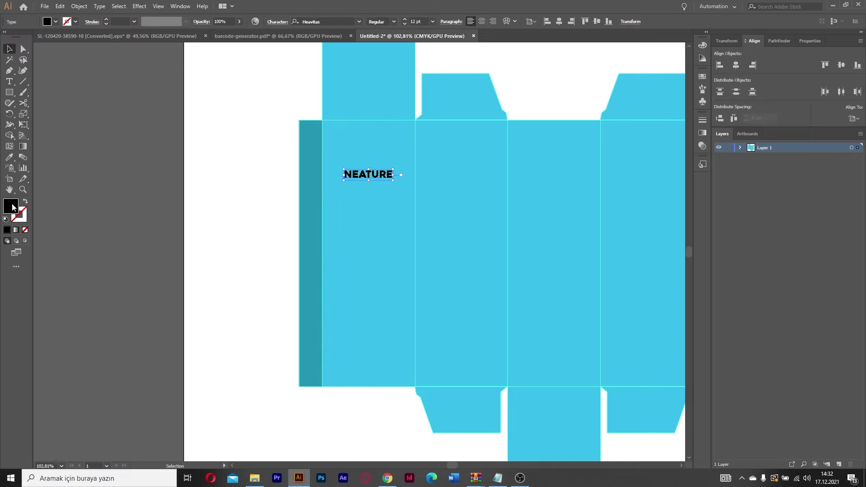
double_click(11, 207)
click(486, 275)
click(692, 276)
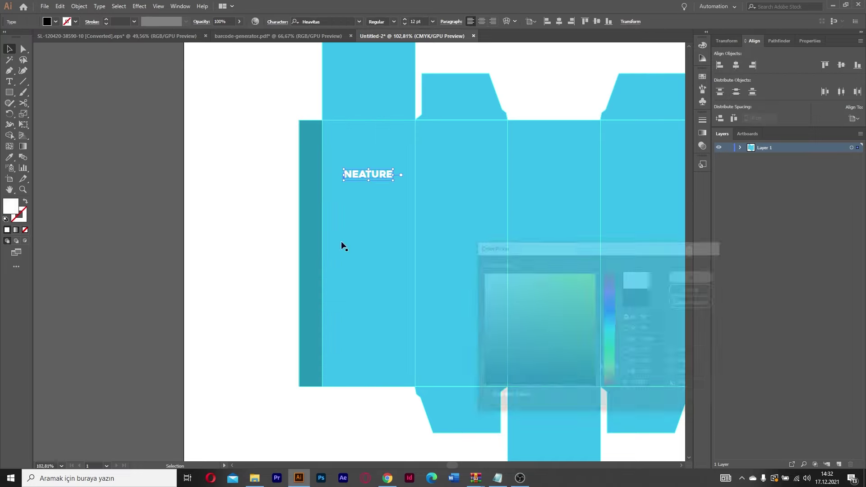
click(223, 218)
key(a)
scroll(400, 190, up, 3)
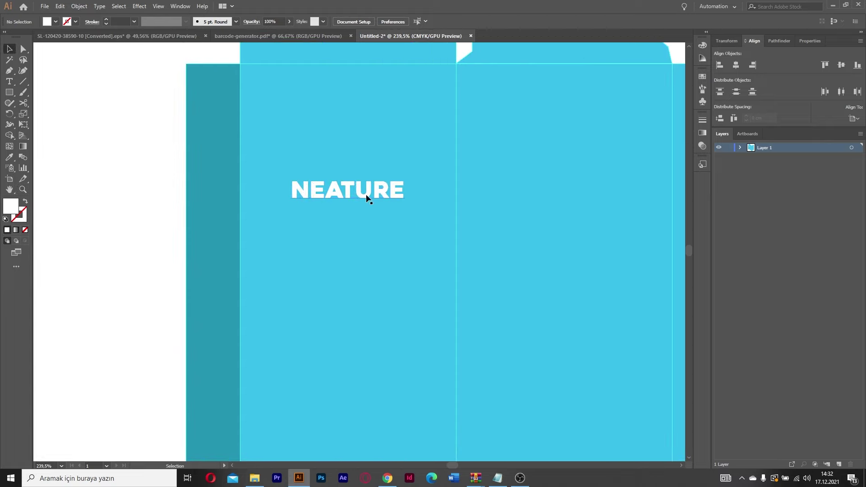
Nudge the title up and draw a thin white bar below it, warped into an arc
key(v)
drag(368, 199, 366, 180)
key(m)
drag(271, 231, 385, 238)
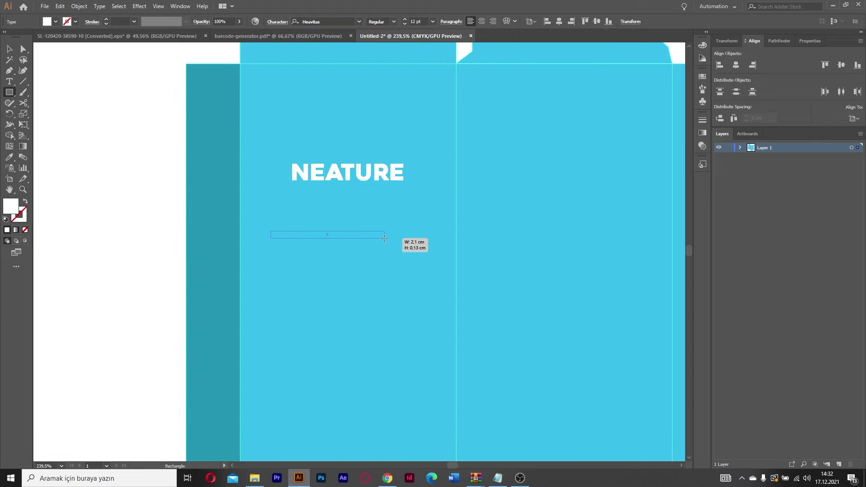
click(79, 5)
mouse_move(139, 6)
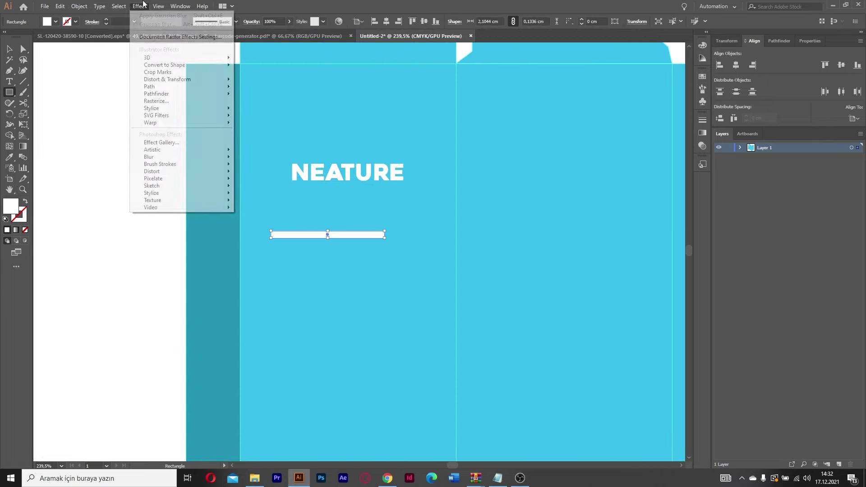
click(273, 126)
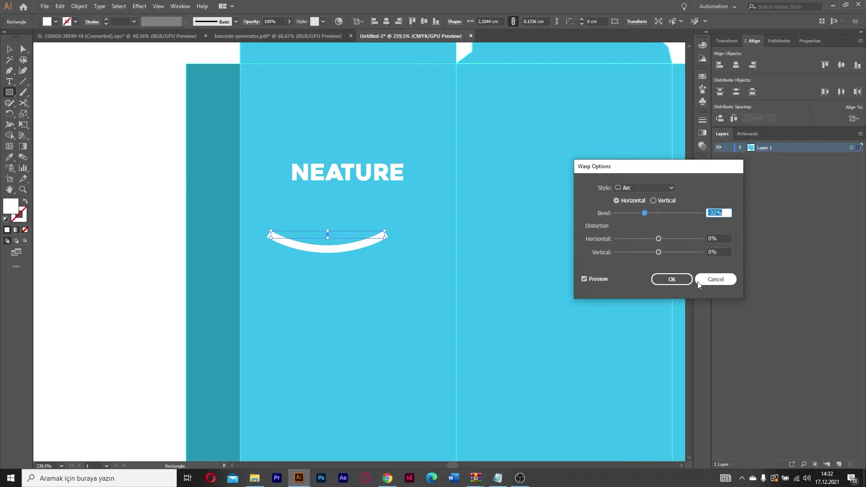
click(671, 284)
Expand the arc, position it under NEATURE, and add a mirrored copy above
key(v)
drag(367, 246, 387, 248)
click(79, 6)
click(116, 113)
drag(359, 214, 358, 212)
click(384, 248)
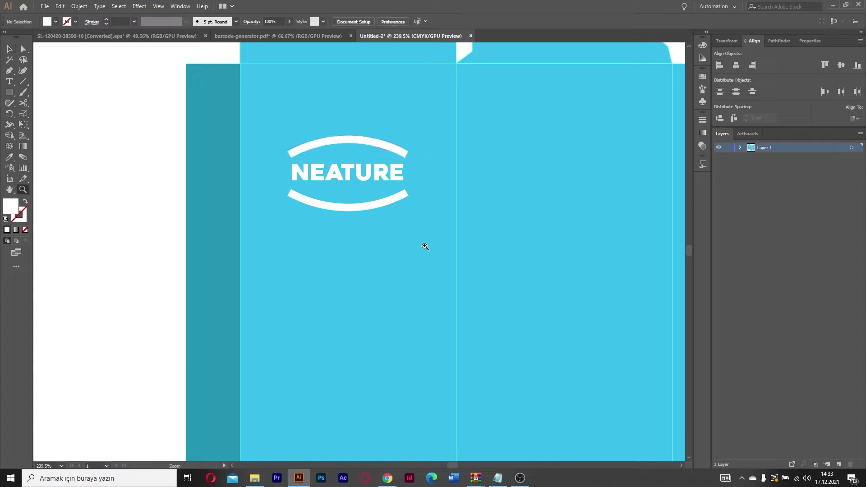
key(z)
click(429, 241)
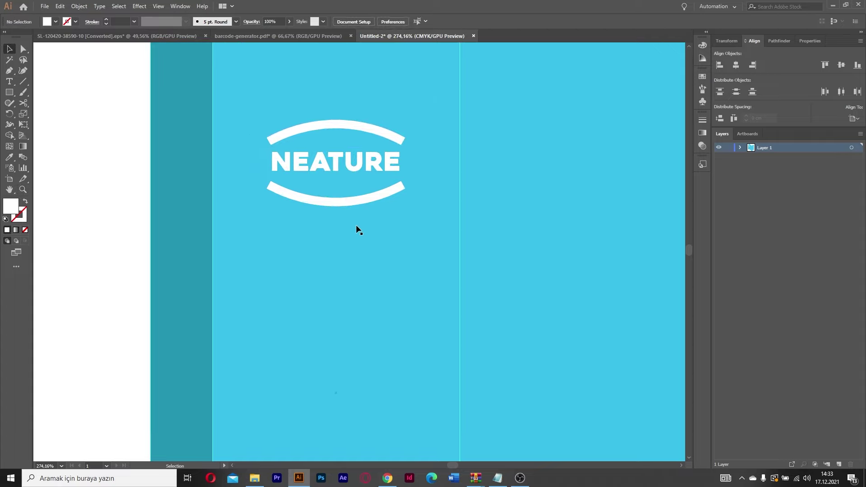
key(z)
drag(381, 293, 384, 203)
mouse_move(396, 235)
mouse_down()
mouse_move(309, 240)
mouse_move(347, 239)
mouse_up()
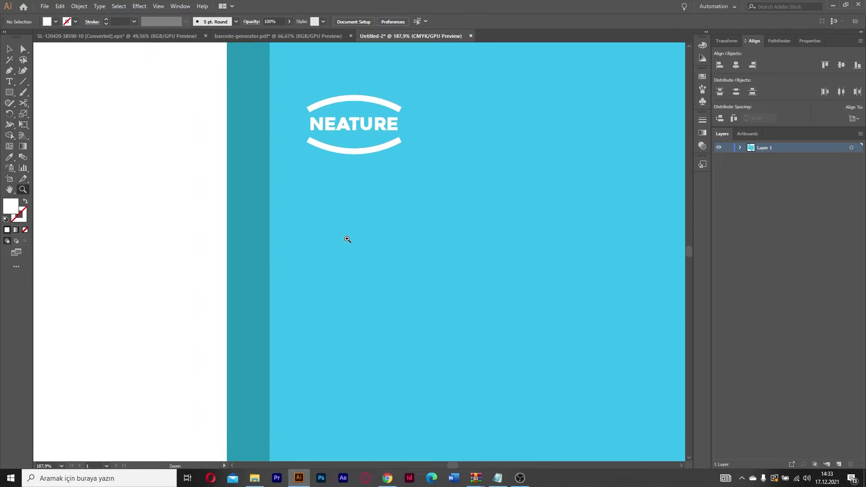
Type '%0,15 / %0,12' as a text line below the logo
key(t)
click(345, 177)
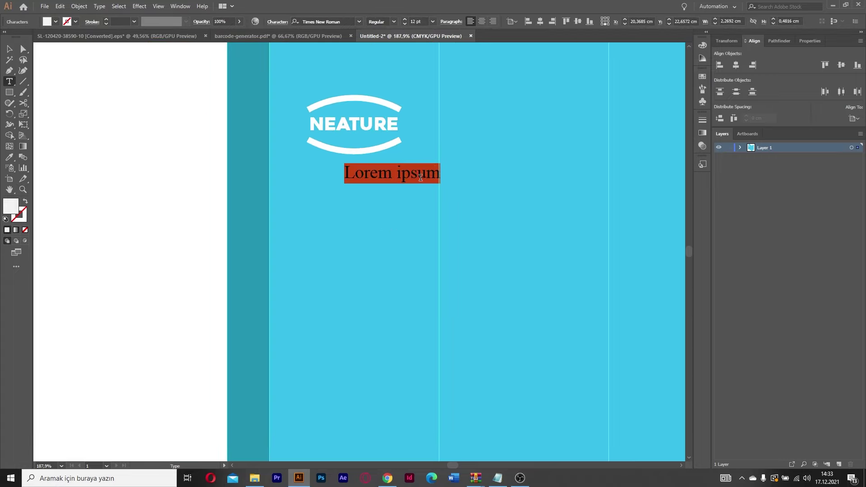
text(%0,15 / %0,12)
key(Escape)
shift+click(362, 150)
click(347, 222)
scroll(339, 181, up, 5)
Add 'Oral Sprey' as a second line and centre-align both lines
key(t)
click(420, 172)
key(Return)
text(Oral S)
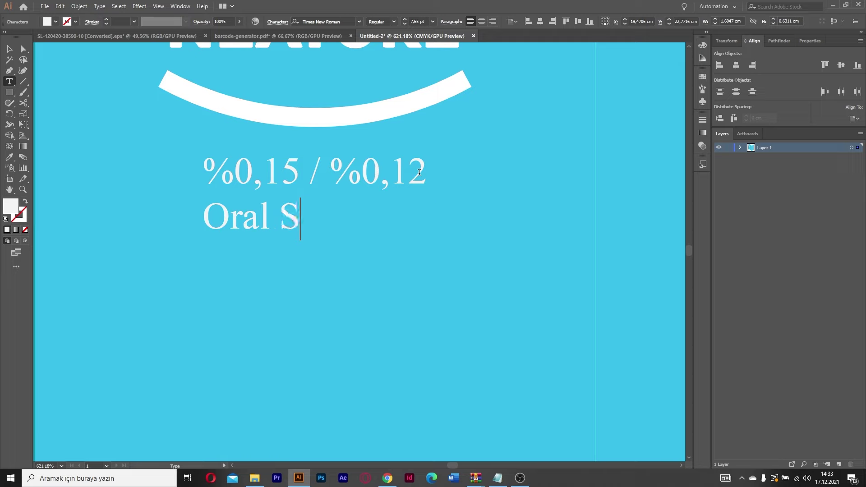
text(prey)
key(ctrl+a)
key(ctrl+shift+c)
key(Escape)
key(ctrl+0)
scroll(418, 246, up, 3)
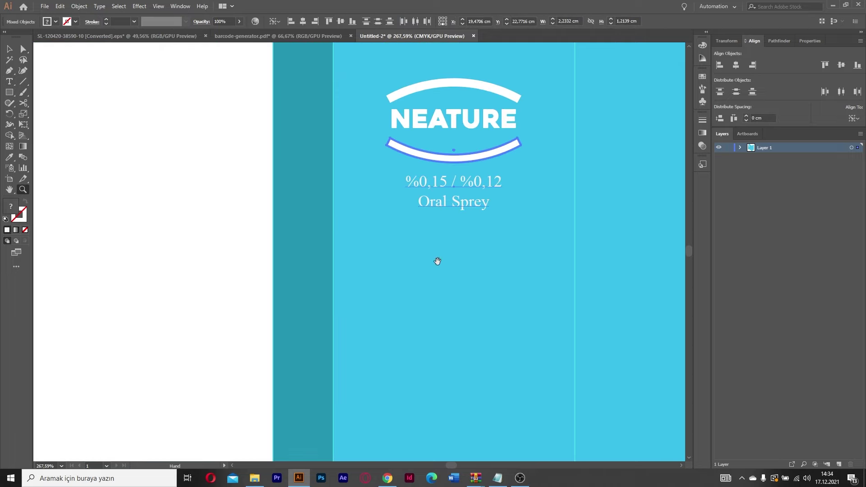
drag(419, 246, 379, 137)
Duplicate the text block as 'Alkol İçermez / Gaz İçermez' in Helvetica Neue LT Pro
drag(458, 107, 458, 305)
scroll(458, 298, down, 1)
double_click(444, 280)
key(ctrl+a)
text(Alkol İçermez)
key(Escape)
click(359, 21)
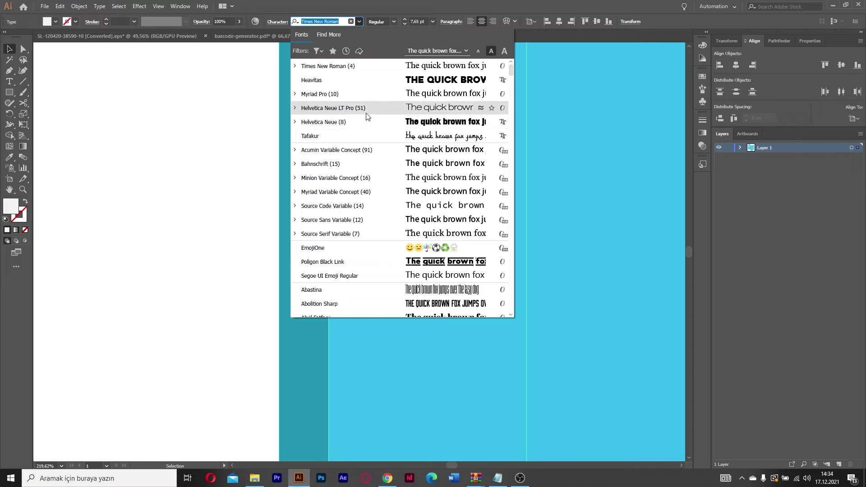
click(366, 113)
click(467, 263)
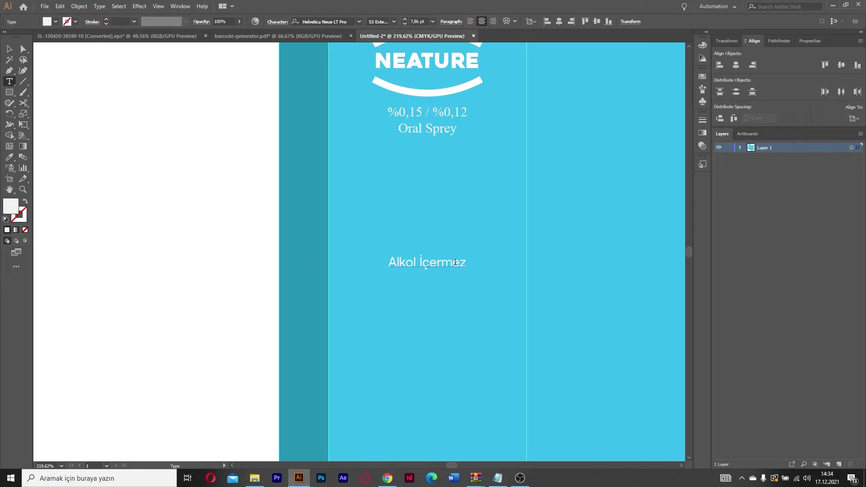
key(Return)
text(Gaz İçermez)
key(Escape)
click(361, 316)
Draw a darker teal rectangle behind the Alkol İçermez badge text
key(m)
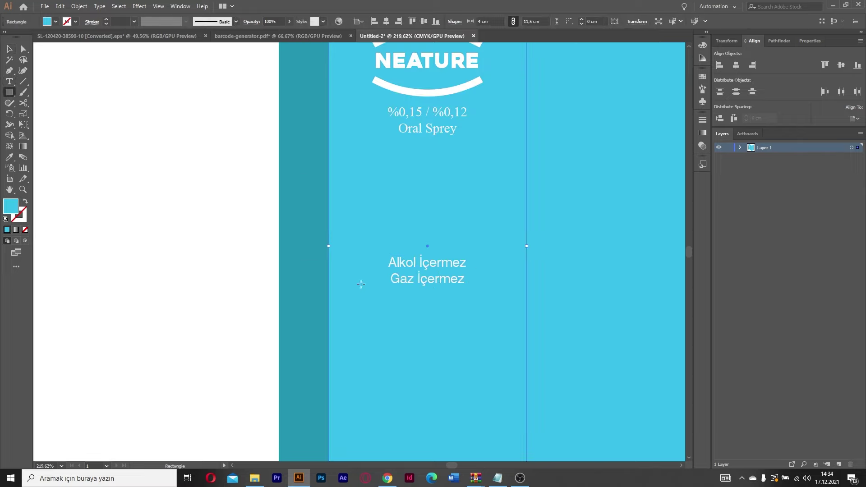
scroll(381, 263, up, 1)
drag(381, 262, 474, 300)
key(ctrl+bracketleft)
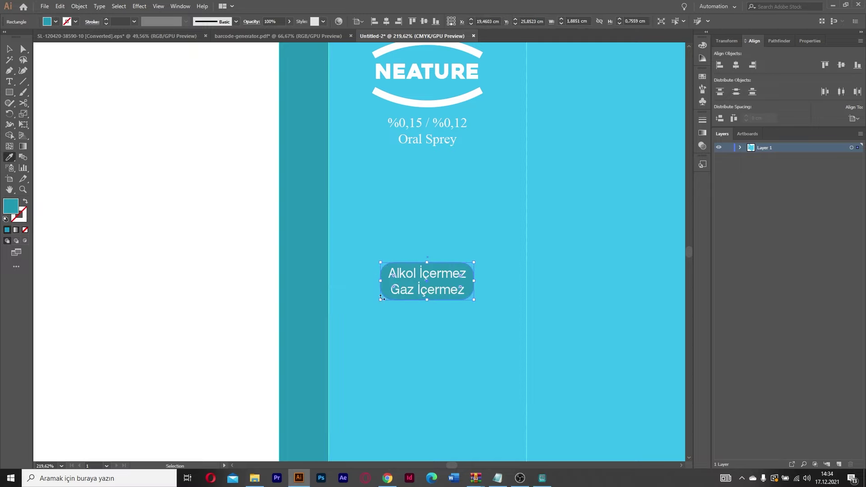
click(265, 298)
key(z)
alt+click(403, 273)
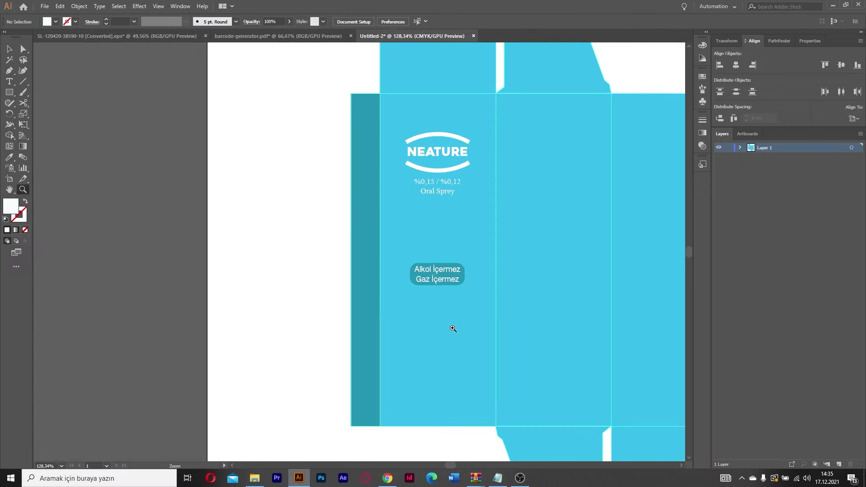
click(509, 338)
alt+click(468, 345)
Shift the logo group and the badge further down the panel
key(v)
click(440, 155)
drag(493, 207, 389, 171)
key(shift+Down)
key(shift+Down)
key(shift+Down)
click(410, 273)
key(shift+Down)
key(shift+Down)
key(shift+Down)
key(z)
Place the clock image on the artboard
click(468, 420)
click(9, 92)
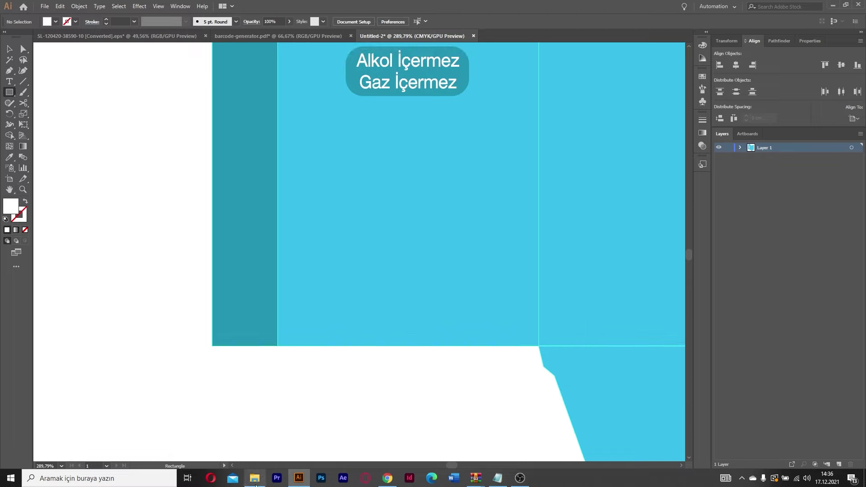
drag(255, 485, 176, 253)
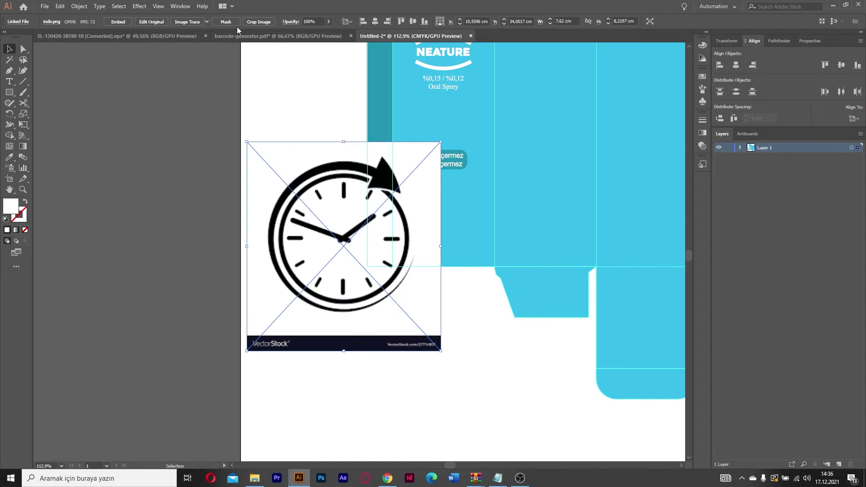
Image Trace the clock, move it aside, then expand and ungroup the shapes
click(187, 23)
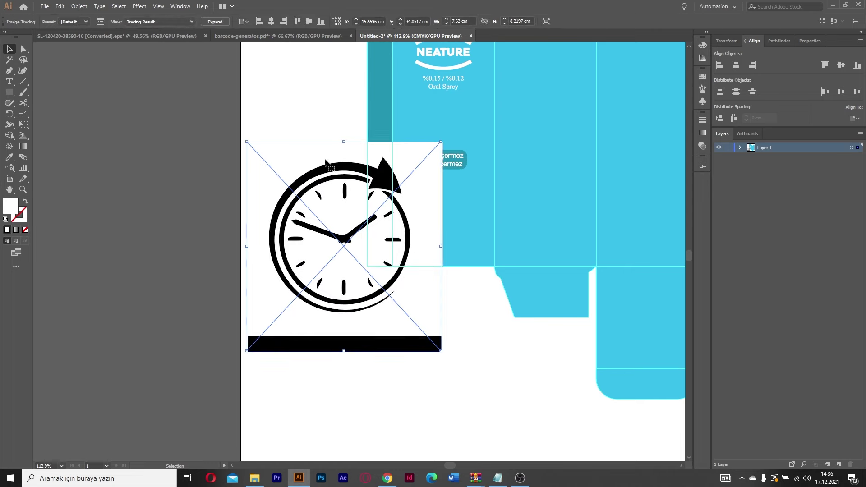
drag(326, 163, 243, 166)
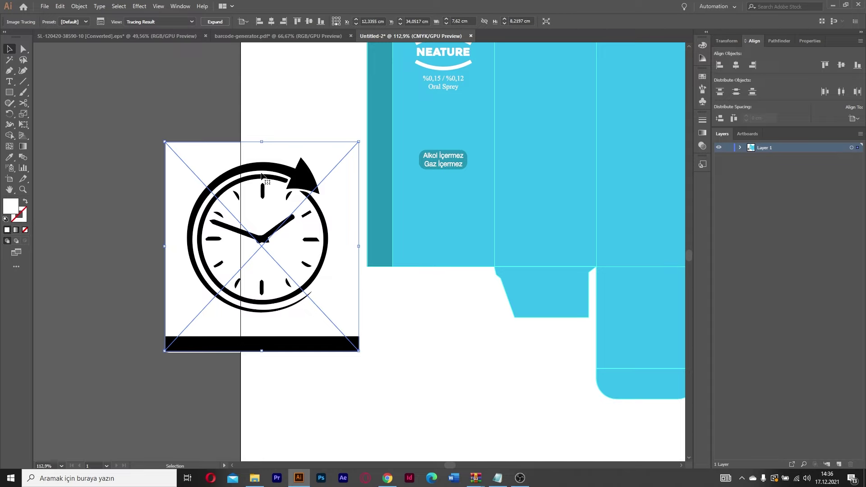
click(215, 22)
right_click(332, 169)
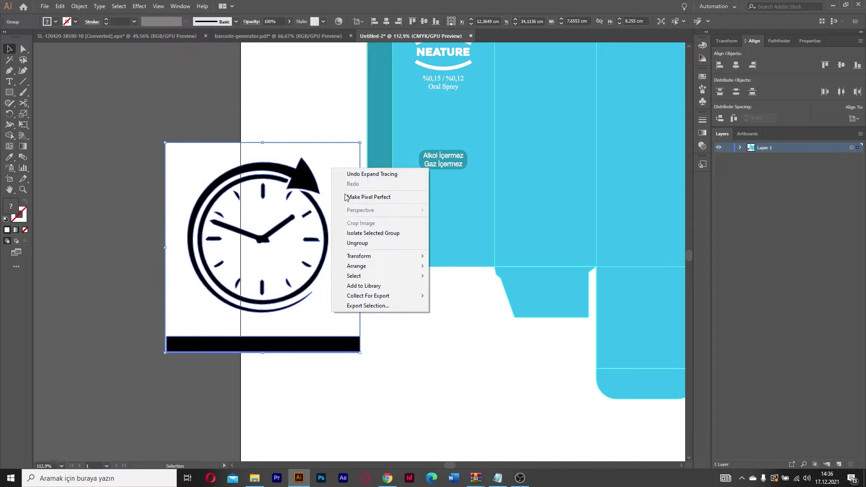
click(357, 244)
Delete the black bar under the clock and group the remaining clock artwork
click(355, 305)
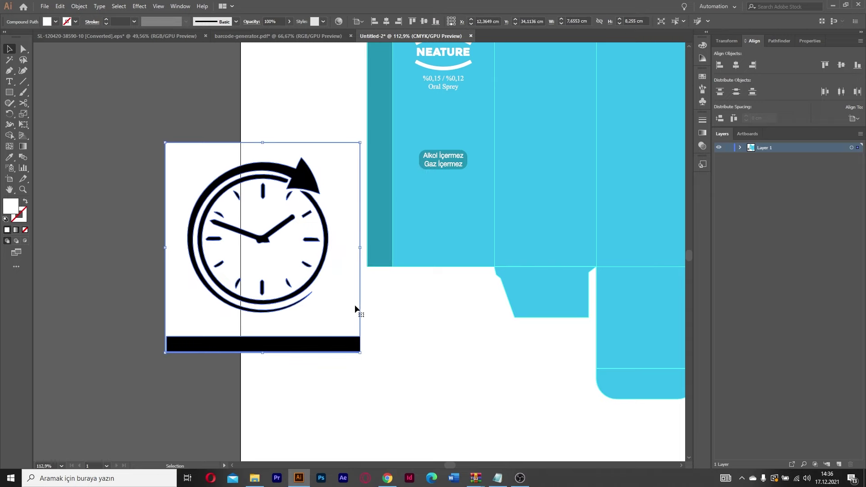
double_click(355, 307)
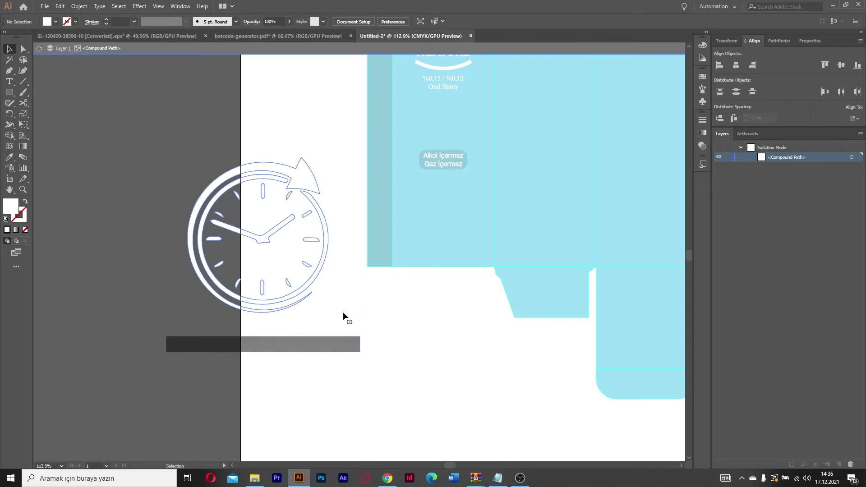
double_click(343, 313)
click(346, 344)
key(Delete)
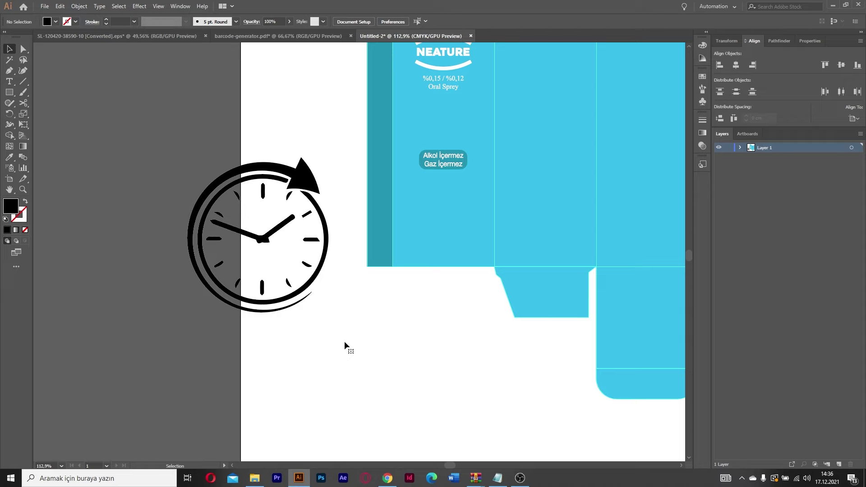
drag(169, 156, 158, 141)
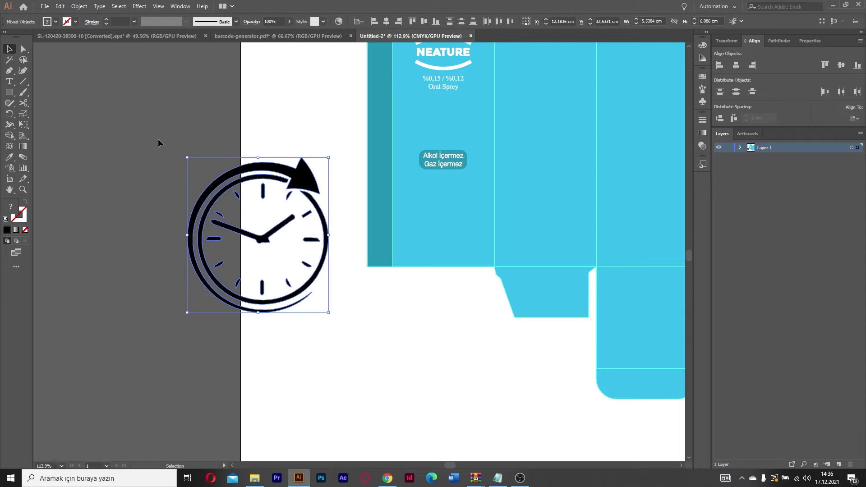
key(ctrl+g)
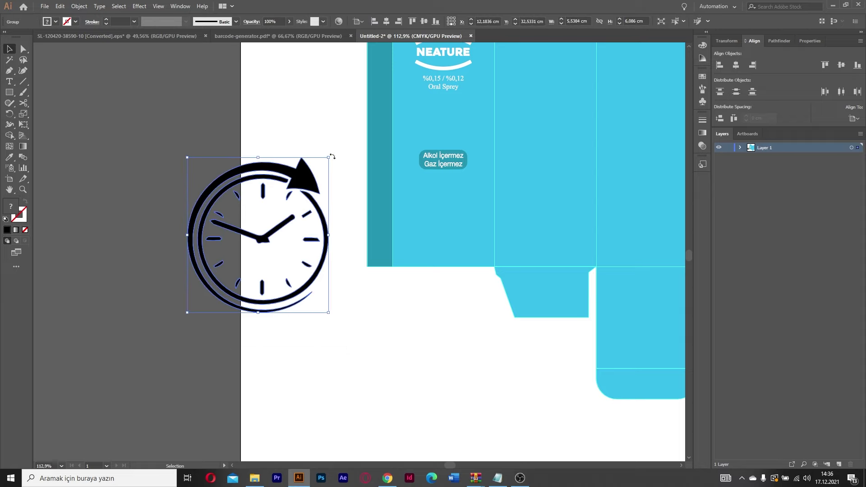
Shrink the clock to a small icon on the front panel and zoom in on it
mouse_move(332, 157)
mouse_down()
mouse_move(271, 221)
mouse_move(454, 221)
mouse_move(432, 239)
mouse_move(606, 264)
mouse_up()
key(z)
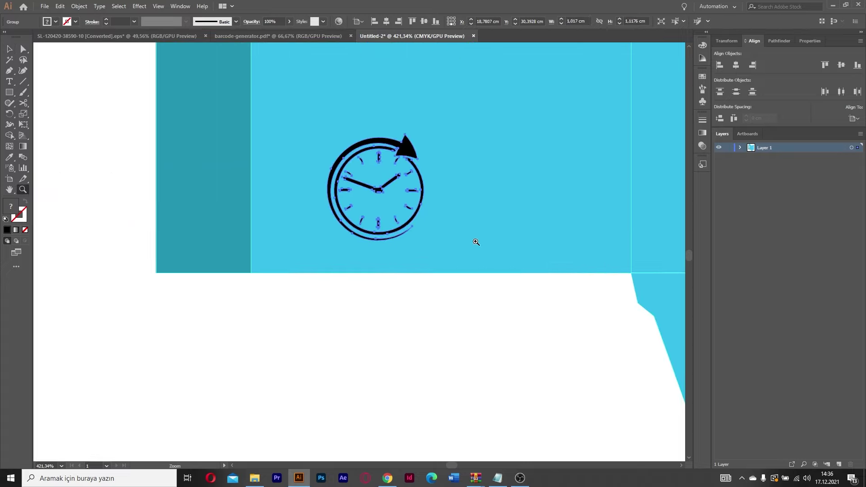
key(v)
click(402, 323)
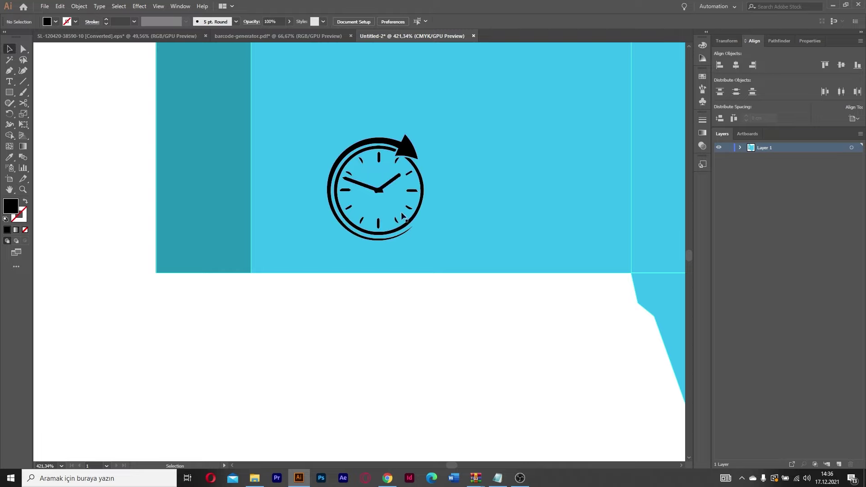
Scale the clock icon down to about half size and fill it white
click(415, 143)
drag(426, 134, 410, 164)
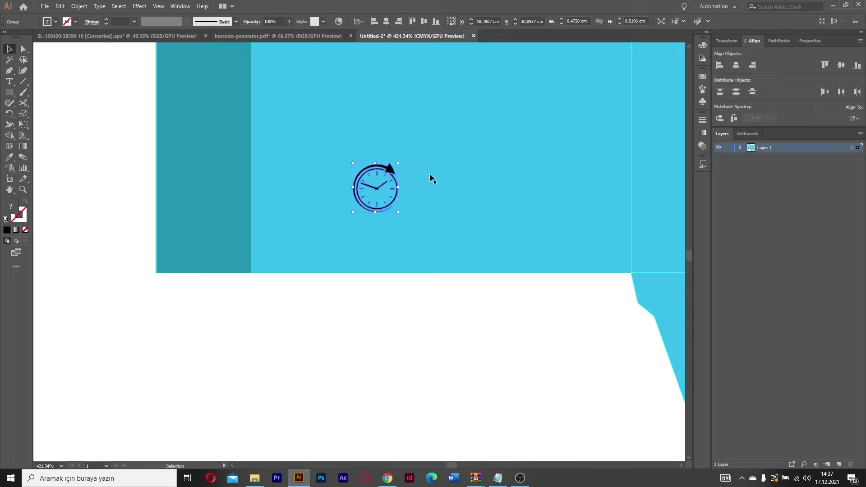
double_click(9, 208)
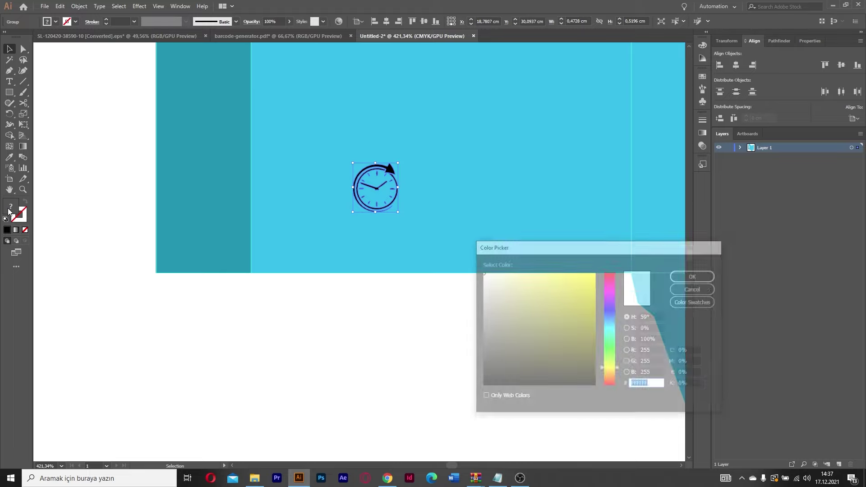
click(696, 276)
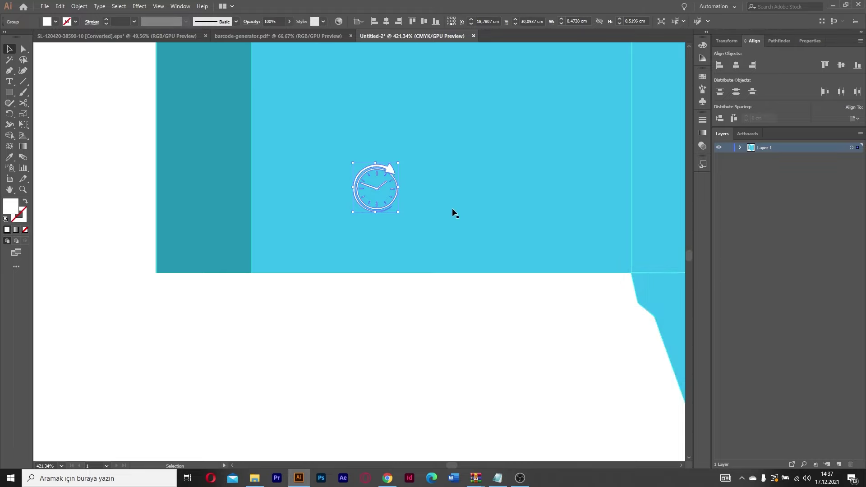
Zoom in on the clock and draw a rectangle beside it
key(z)
drag(445, 191, 566, 212)
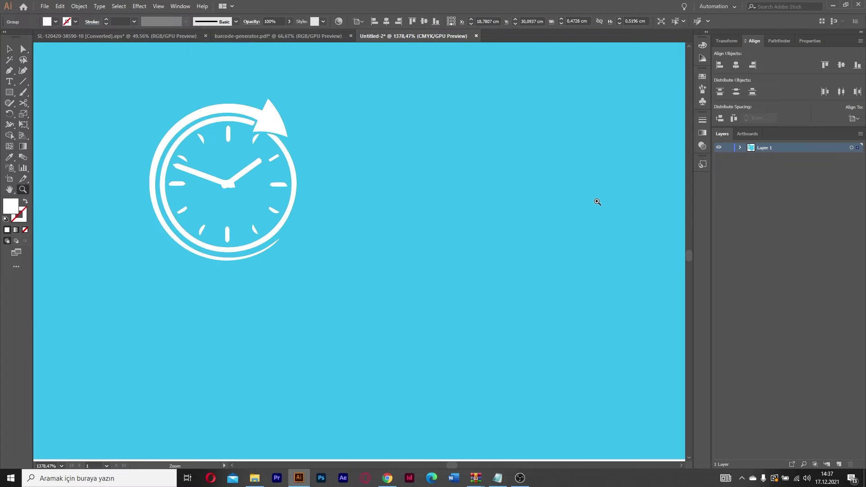
drag(345, 163, 537, 229)
Round the rectangle into a pill, then flatten its left-end anchors into a square end
drag(529, 170, 507, 194)
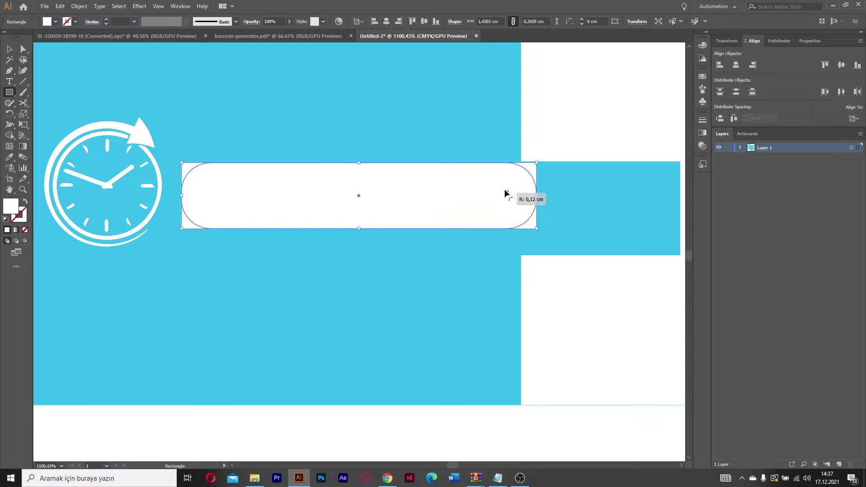
key(a)
click(184, 193)
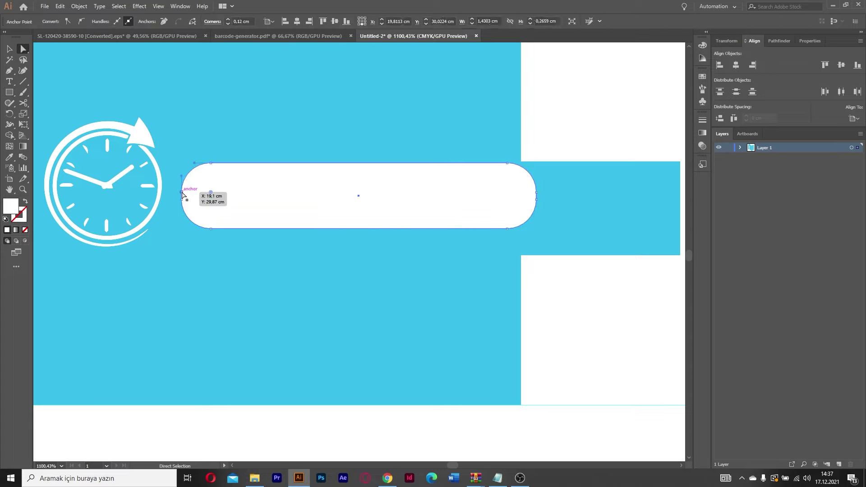
drag(195, 165, 211, 163)
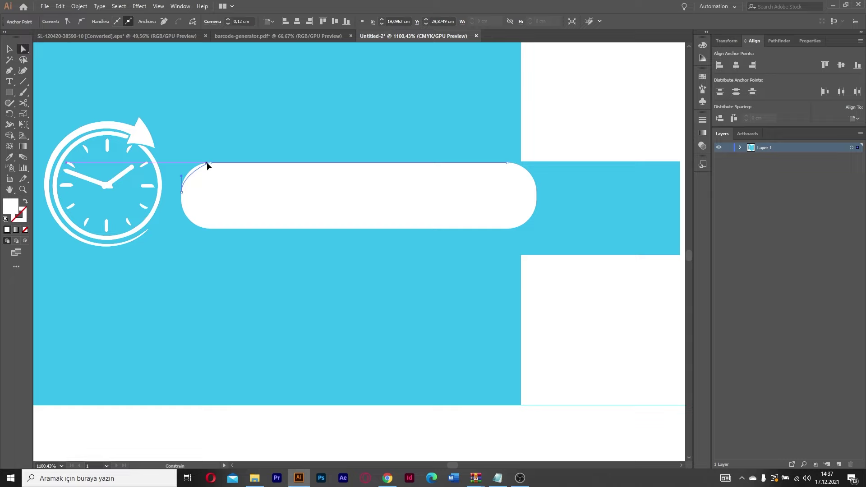
drag(209, 230, 211, 229)
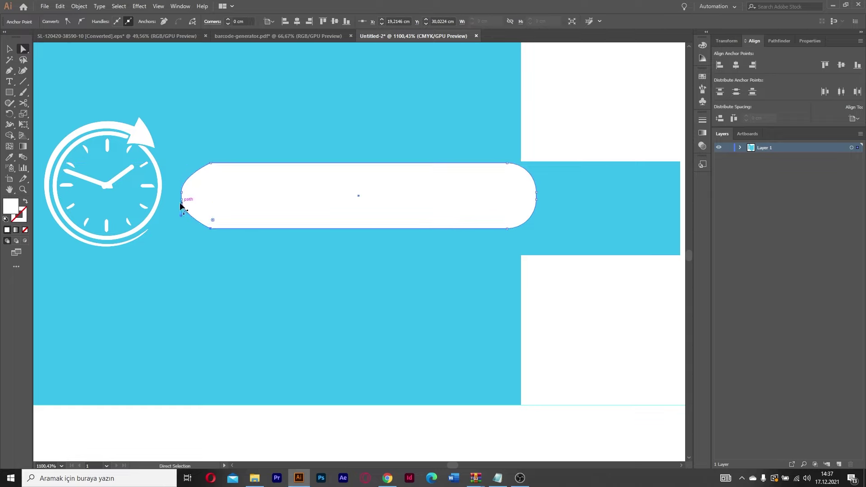
mouse_move(183, 201)
mouse_down()
mouse_move(211, 204)
mouse_move(201, 194)
mouse_up()
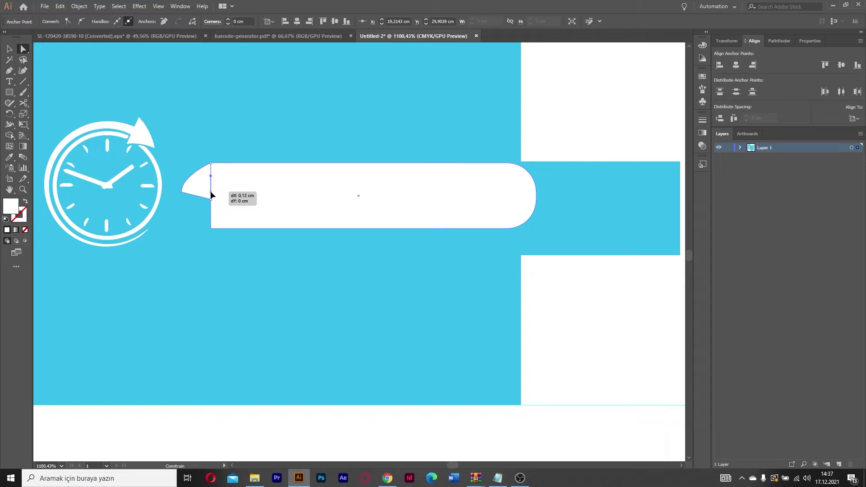
drag(211, 195, 211, 195)
Move the bar left against the clock and zoom in on the join
drag(312, 195, 262, 194)
key(z)
mouse_move(426, 201)
mouse_down()
mouse_move(269, 176)
mouse_move(493, 212)
mouse_up()
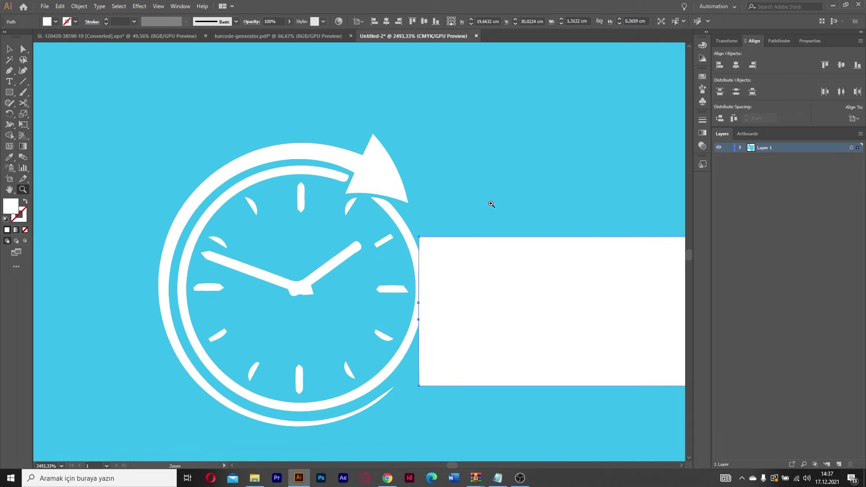
Nudge the bar up and set its top-left anchor on the clock's rim, undoing a trial Move
key(a)
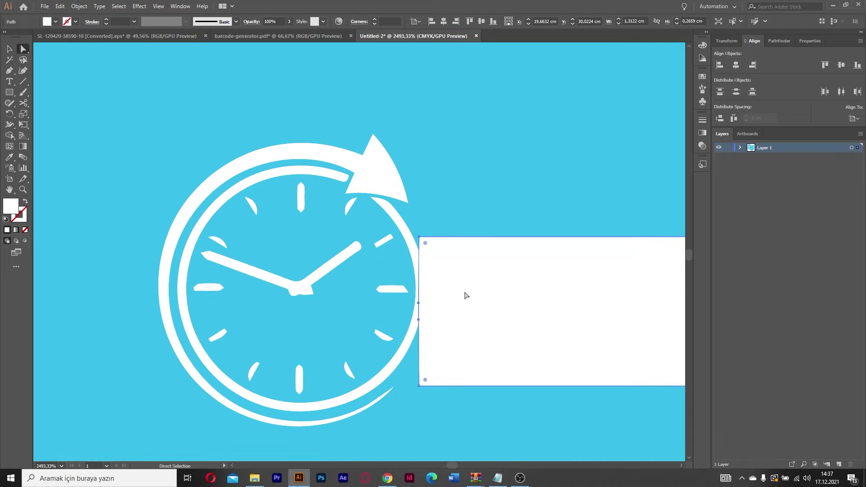
key(v)
drag(457, 300, 461, 288)
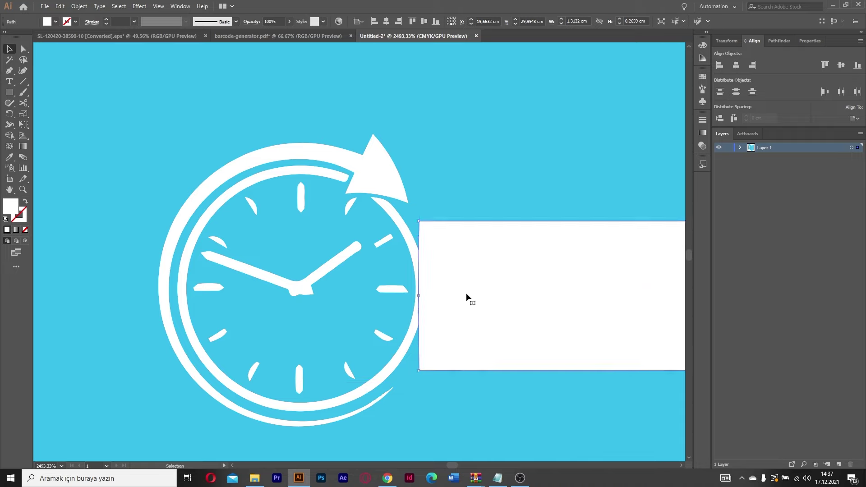
key(a)
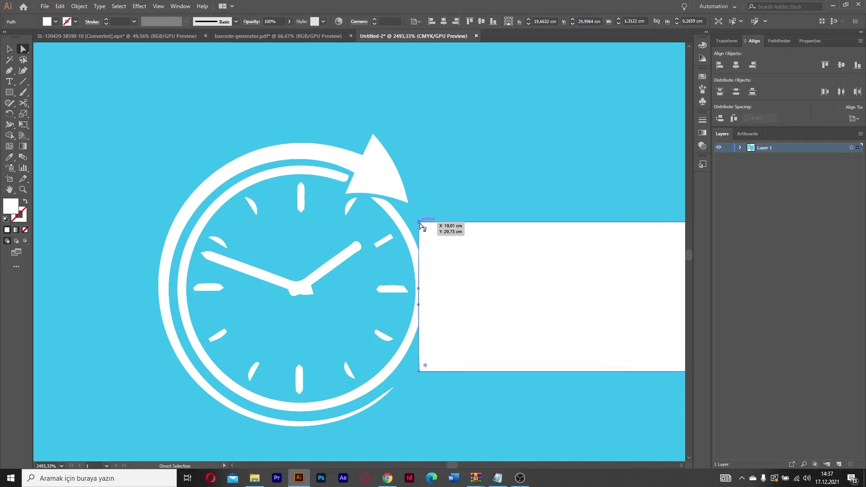
drag(420, 223, 403, 222)
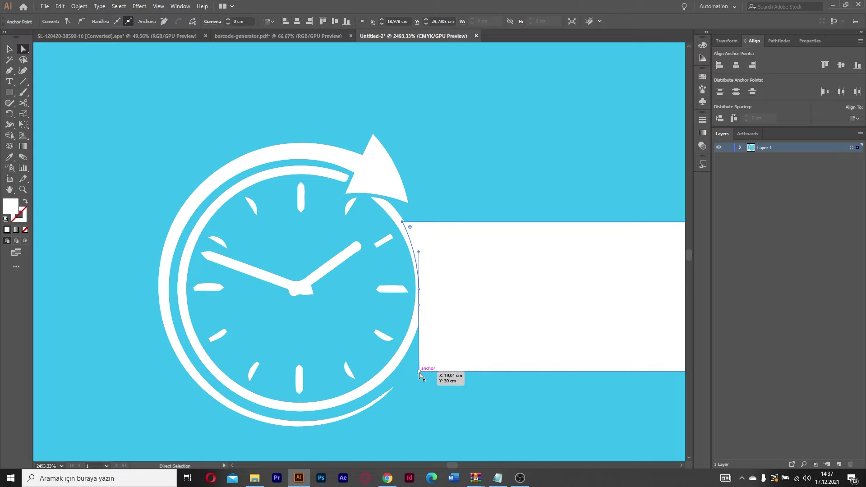
key(v)
double_click(9, 53)
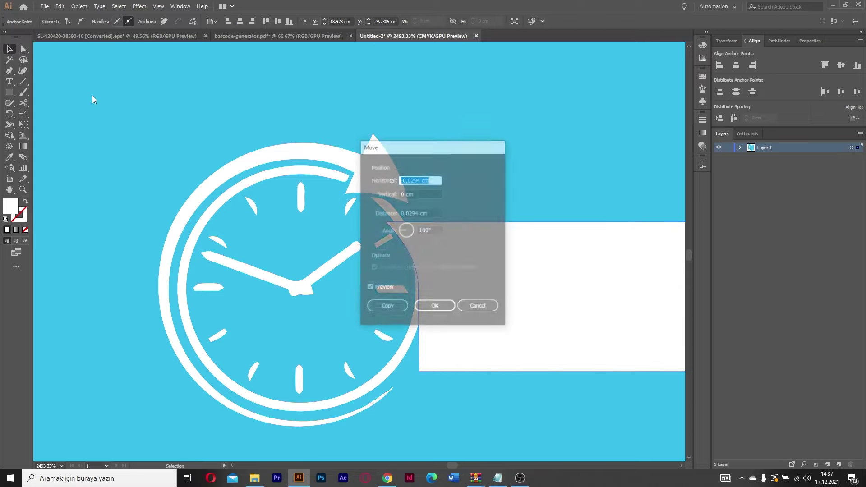
key(Return)
key(ctrl+z)
key(ctrl+shift+z)
key(ctrl+z)
Place the bar's bottom-left anchor on the clock's edge and reselect the whole bar
click(23, 48)
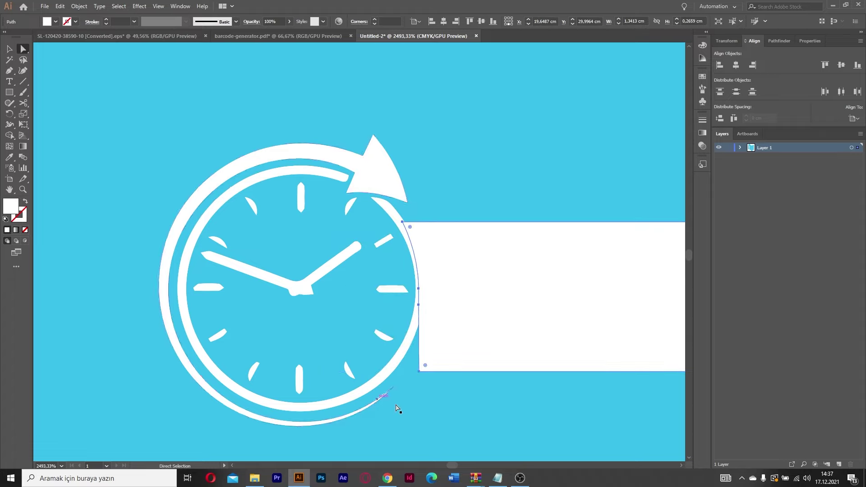
drag(419, 371, 404, 373)
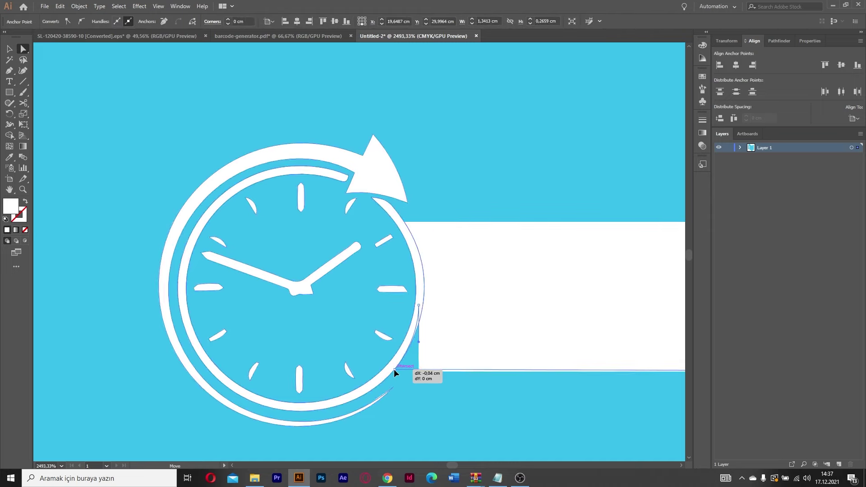
drag(404, 371, 391, 370)
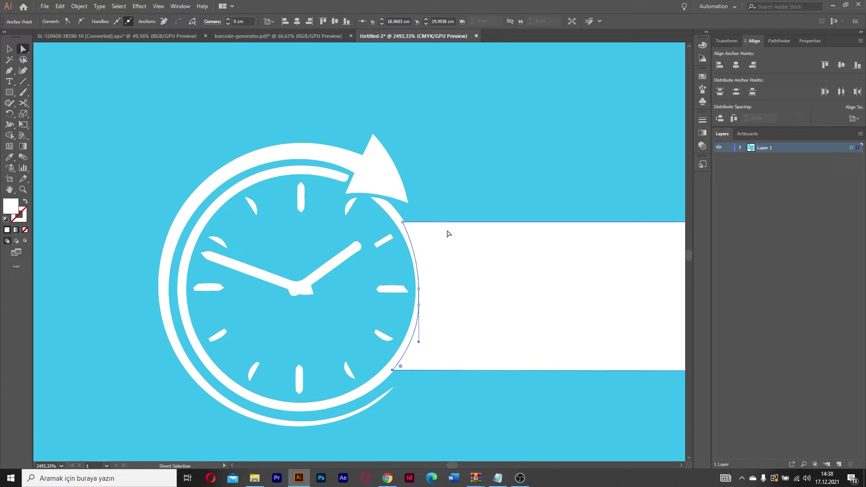
click(403, 222)
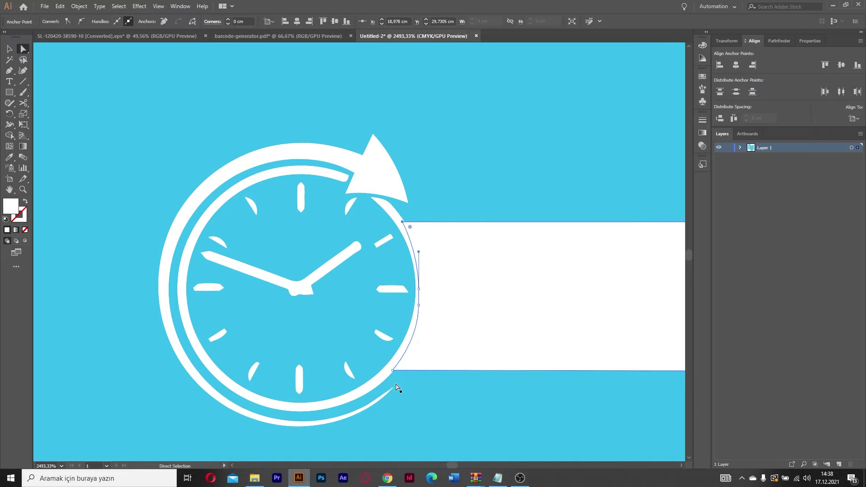
key(z)
mouse_move(495, 242)
mouse_down()
mouse_move(368, 252)
mouse_move(365, 265)
mouse_move(502, 278)
mouse_up()
key(v)
click(502, 278)
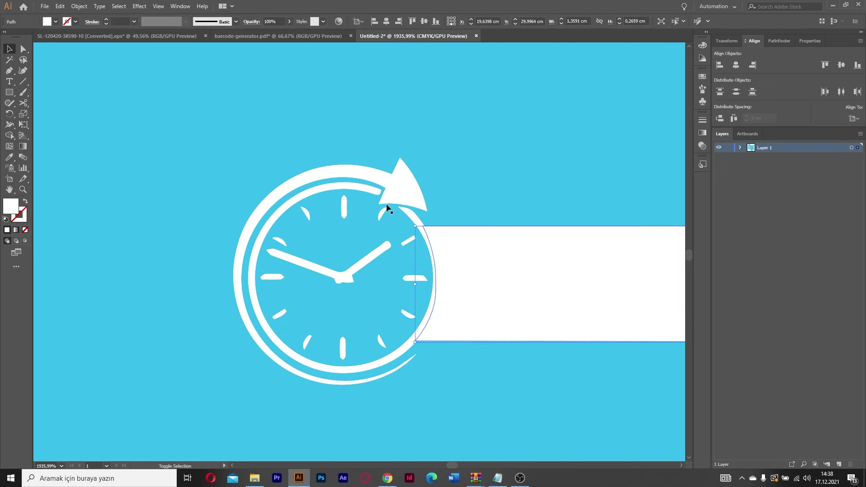
Unite the clock and white bar into one shape with Pathfinder
shift+click(366, 194)
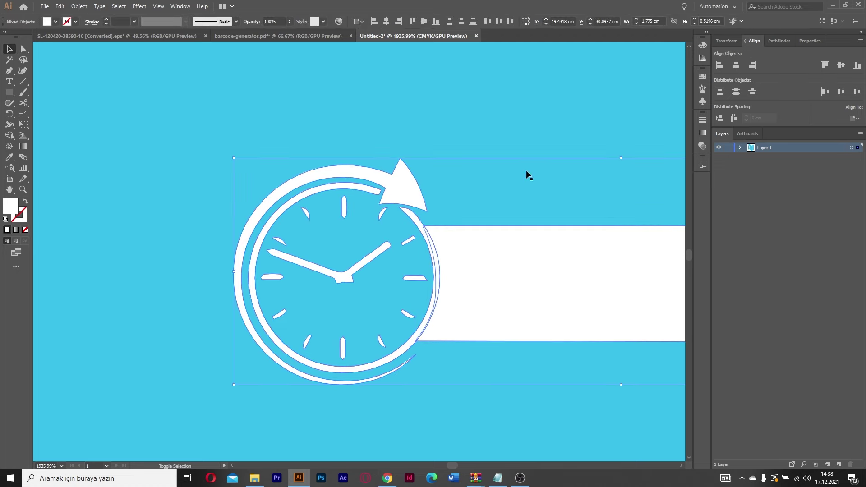
click(779, 41)
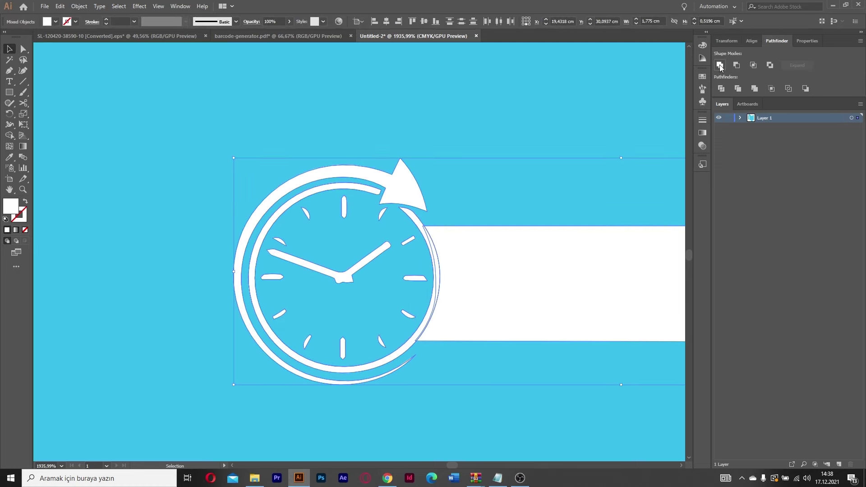
click(720, 65)
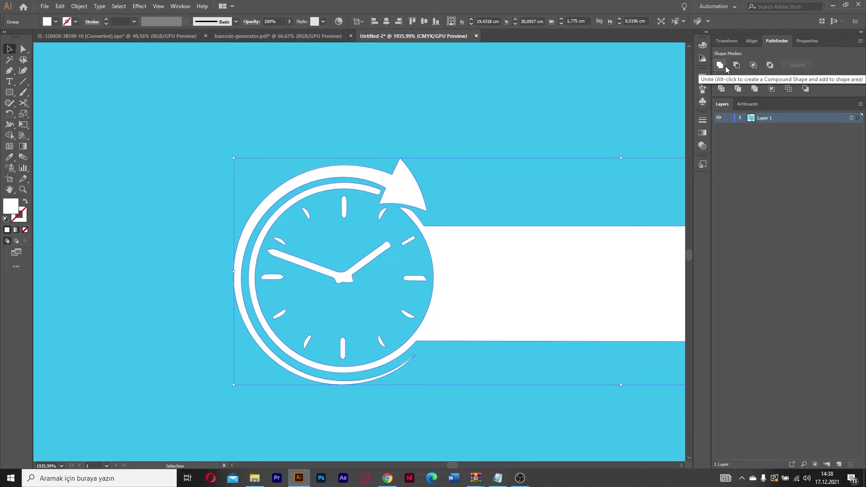
key(z)
mouse_move(517, 233)
mouse_down()
mouse_move(321, 230)
mouse_move(288, 240)
mouse_up()
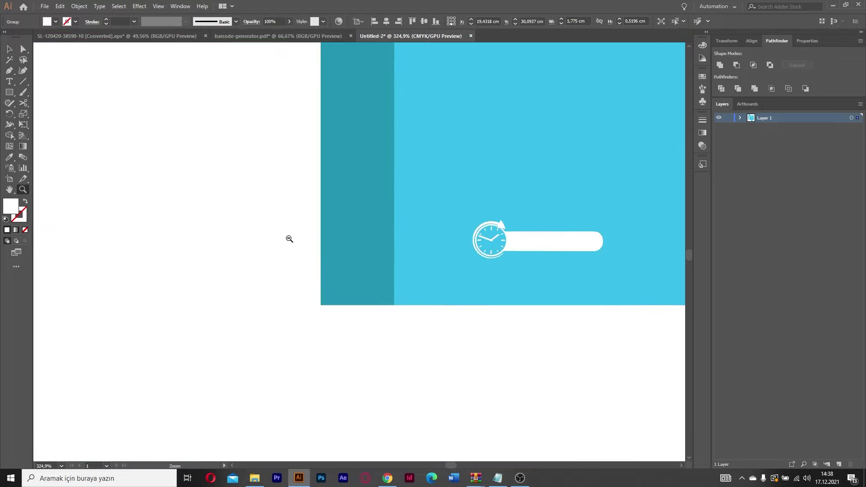
drag(574, 201, 422, 225)
Centre the clock badge horizontally on the blue front panel and shift it slightly lower
key(v)
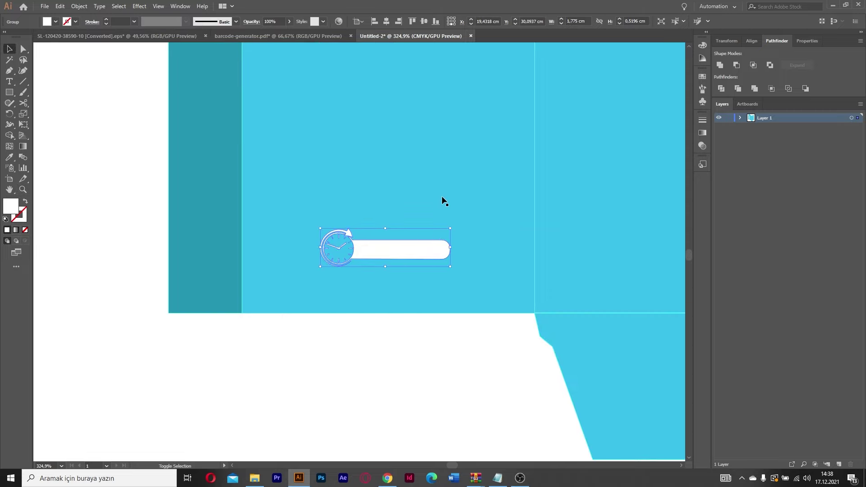
shift+click(412, 210)
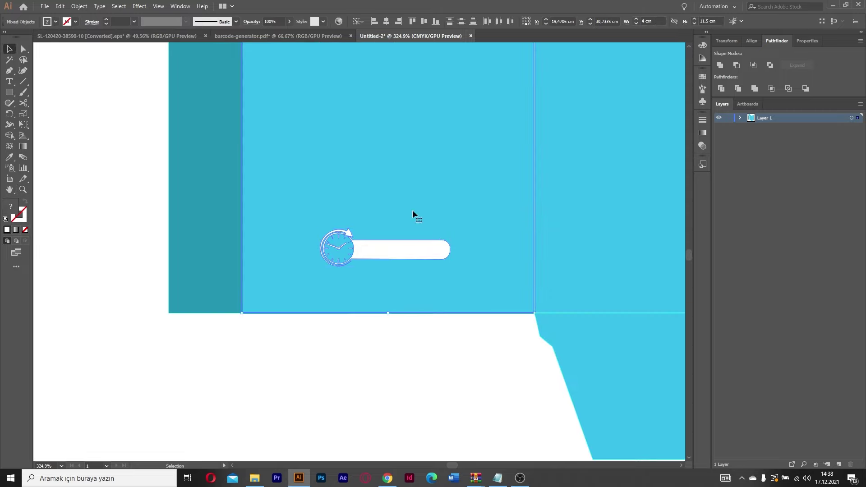
click(751, 43)
click(736, 67)
click(464, 316)
drag(408, 253, 406, 264)
key(z)
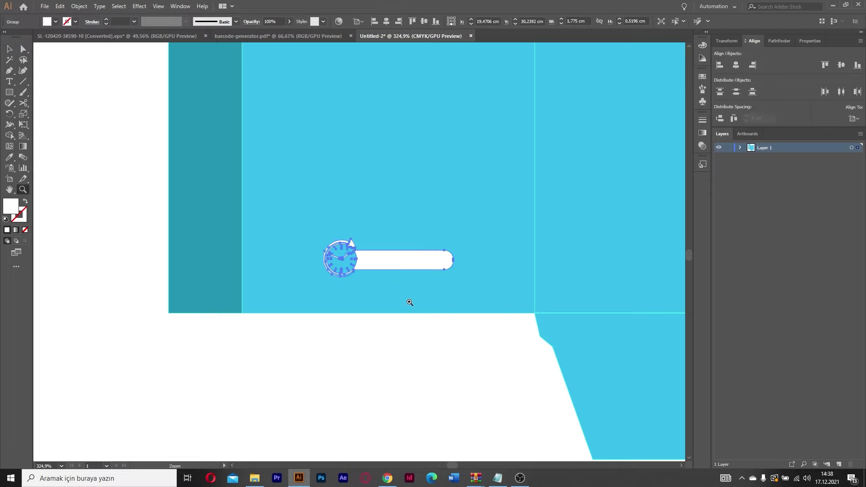
drag(410, 303, 513, 290)
Add the text '6 SAAT ETKİLİ', shrink it and colour it the panel's cyan
key(t)
click(350, 228)
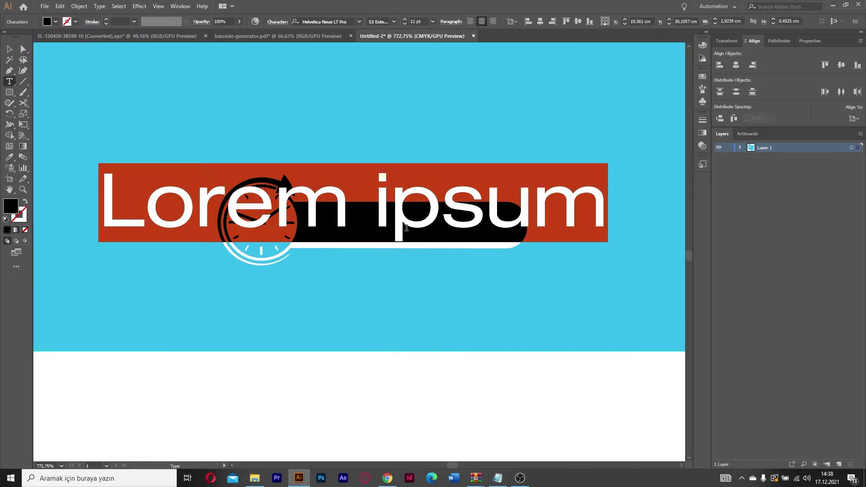
text(6 SAAT ETKİLİ)
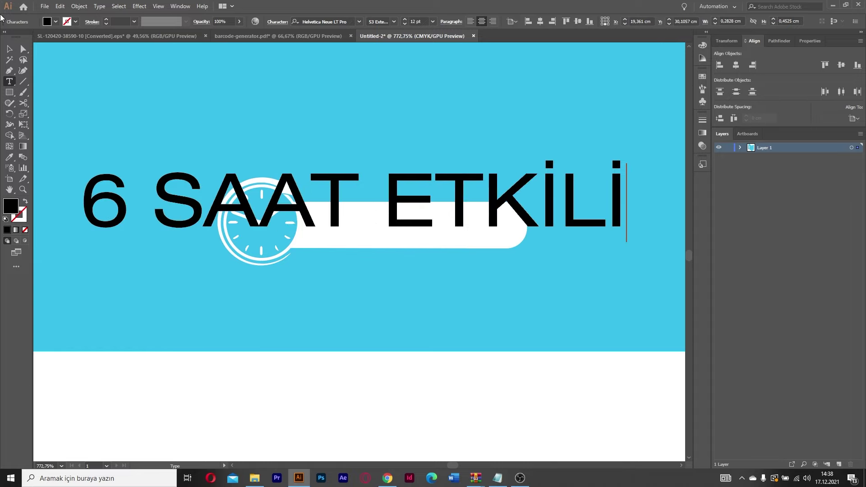
click(9, 51)
drag(81, 244, 219, 223)
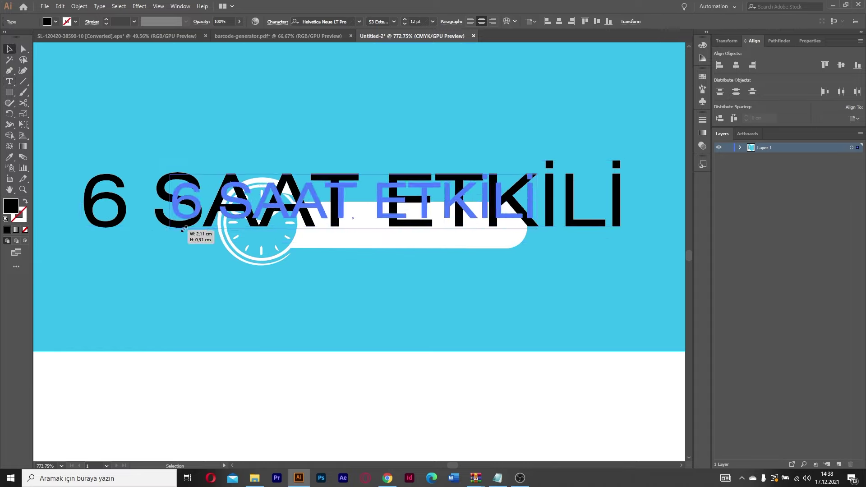
key(i)
click(305, 296)
key(v)
drag(489, 222, 470, 220)
Centre the '6 SAAT ETKİLİ' text inside the white bar and select the clock badge
key(ctrl+a)
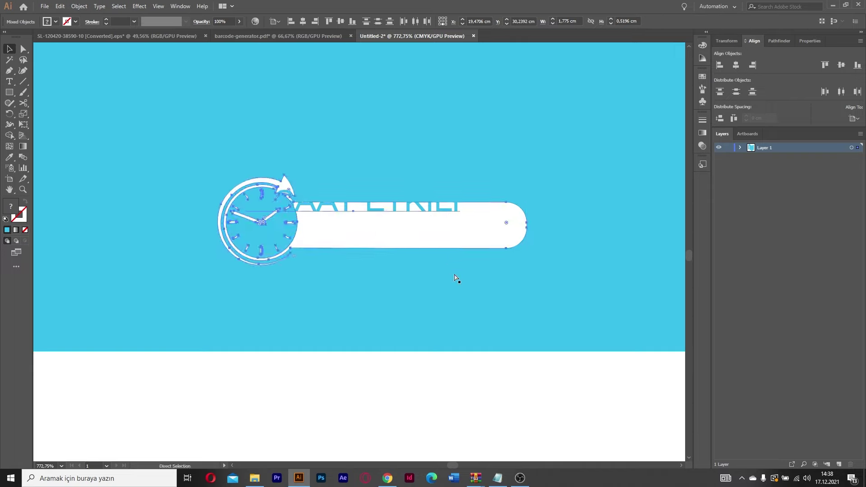
drag(428, 216, 514, 245)
click(352, 248)
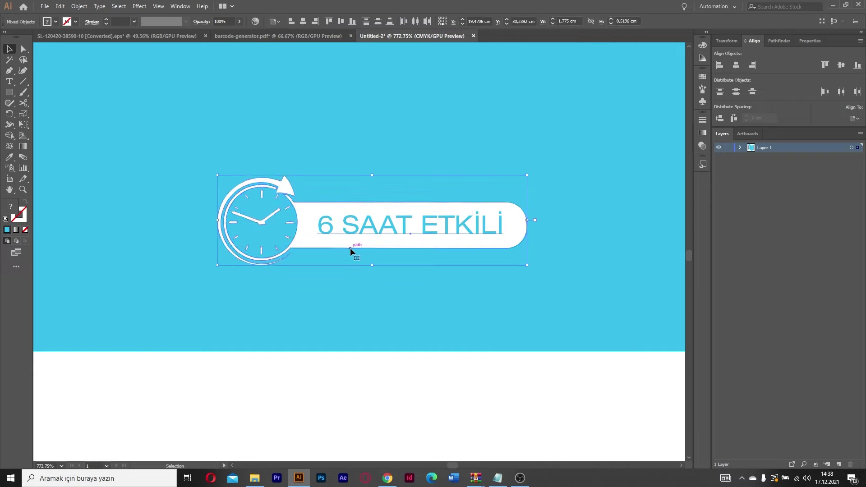
key(z)
scroll(402, 267, down, 5)
Select and zoom in on the Alkol İçermez badge, undoing an accidental resize
scroll(474, 219, right, 3)
scroll(428, 248, up, 3)
drag(367, 173, 322, 270)
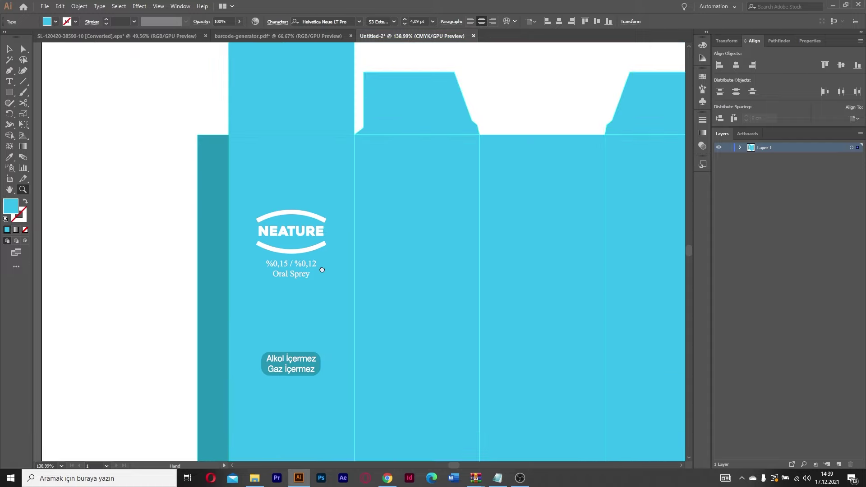
scroll(312, 294, down, 3)
scroll(296, 251, down, 2)
ctrl+click(290, 223)
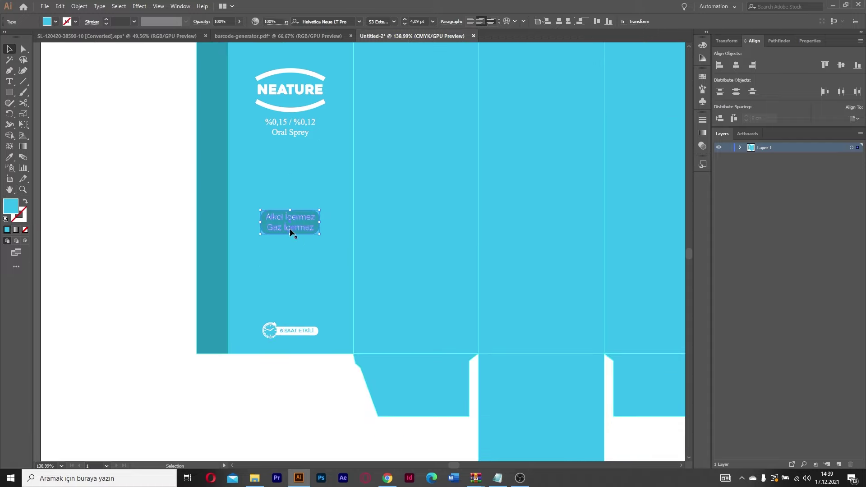
drag(291, 241, 474, 257)
key(v)
drag(420, 166, 440, 168)
key(ctrl+z)
Inside the badge group, widen the rectangle and round it into a full pill
double_click(391, 170)
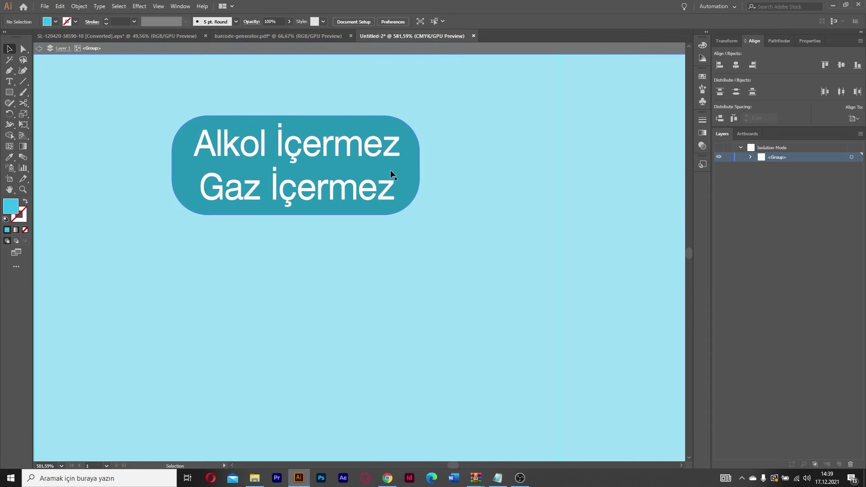
key(ctrl+shift+z)
key(a)
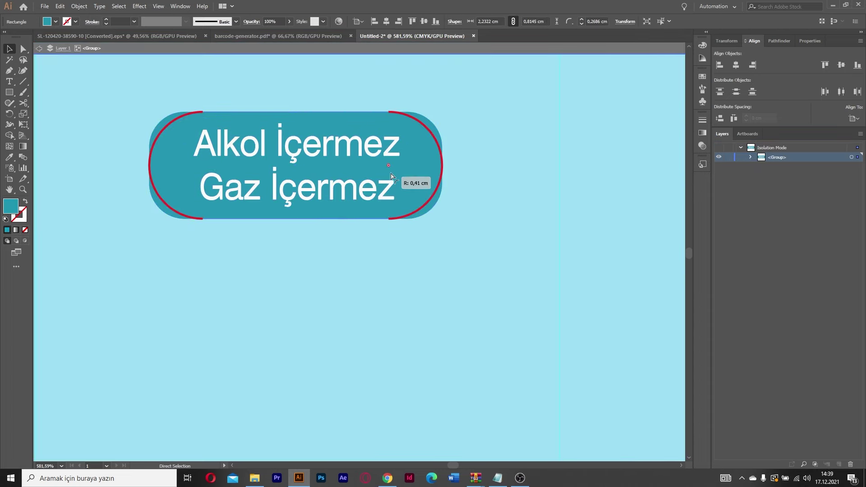
drag(397, 168, 437, 193)
click(469, 197)
key(z)
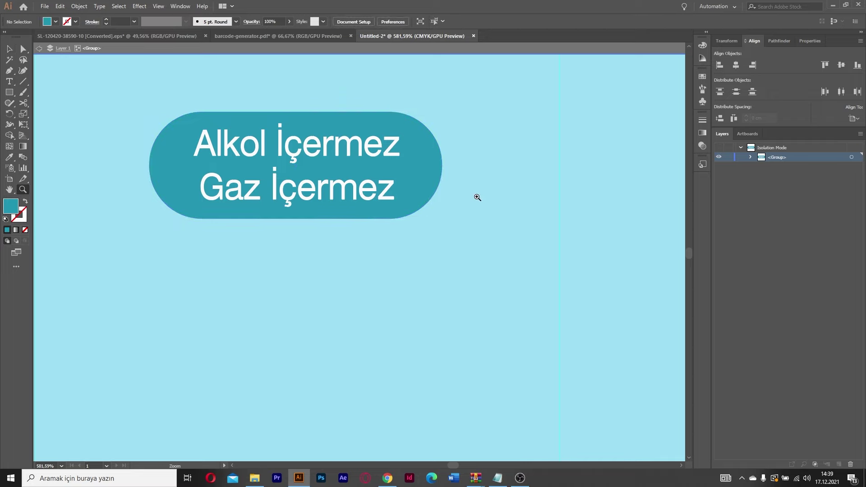
key(Escape)
drag(491, 198, 317, 222)
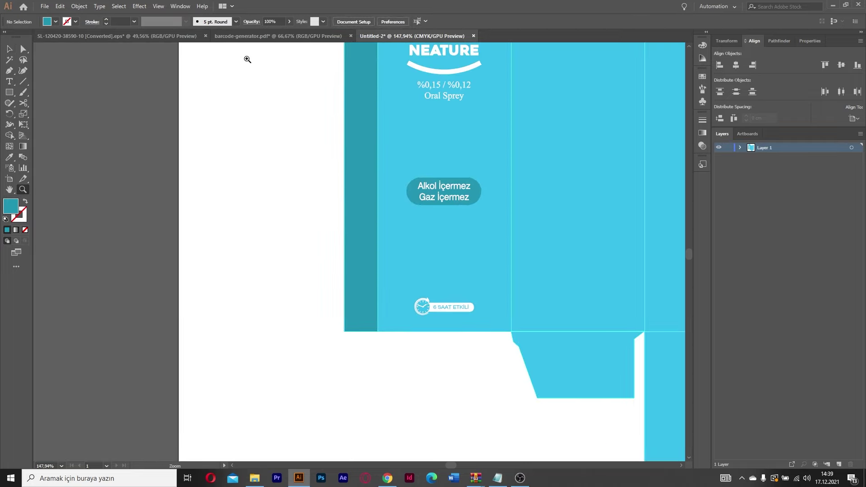
Drag a single palm leaf from the SL-120420 leaves file into the Untitled-2 document
click(106, 36)
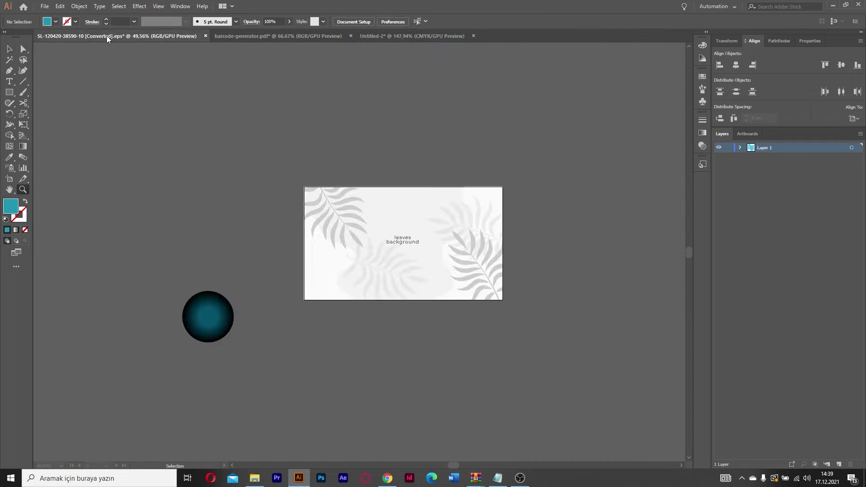
key(v)
click(341, 226)
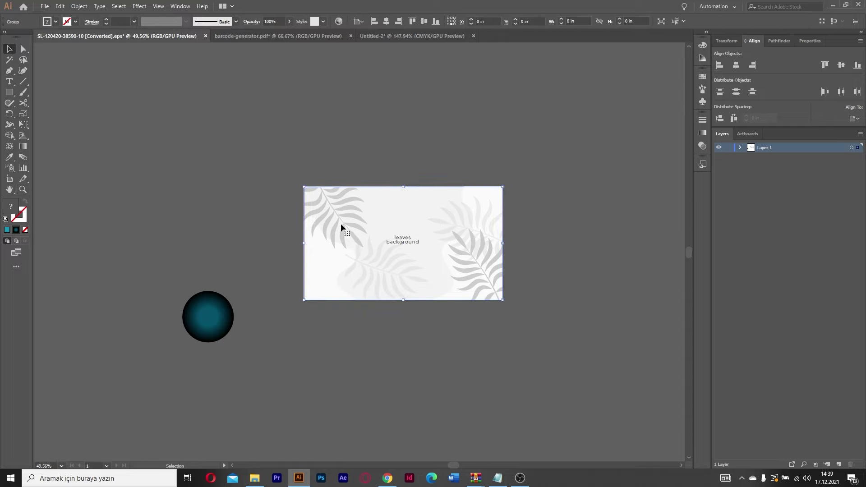
double_click(328, 223)
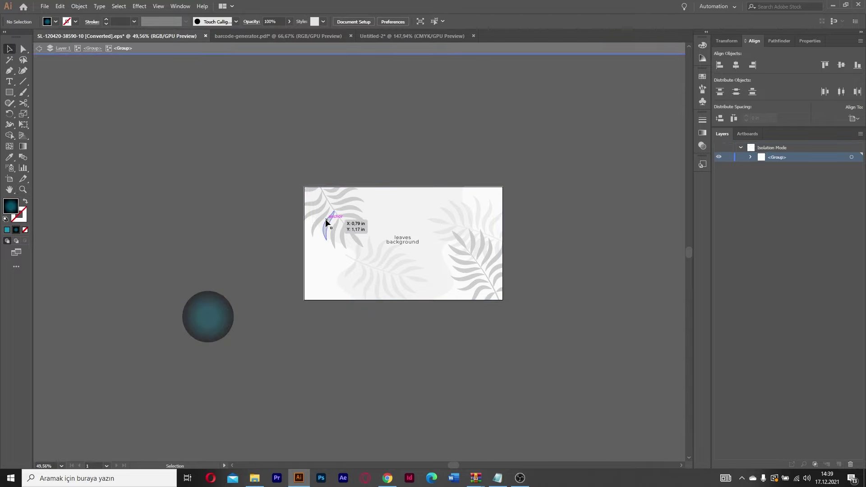
drag(330, 221, 401, 352)
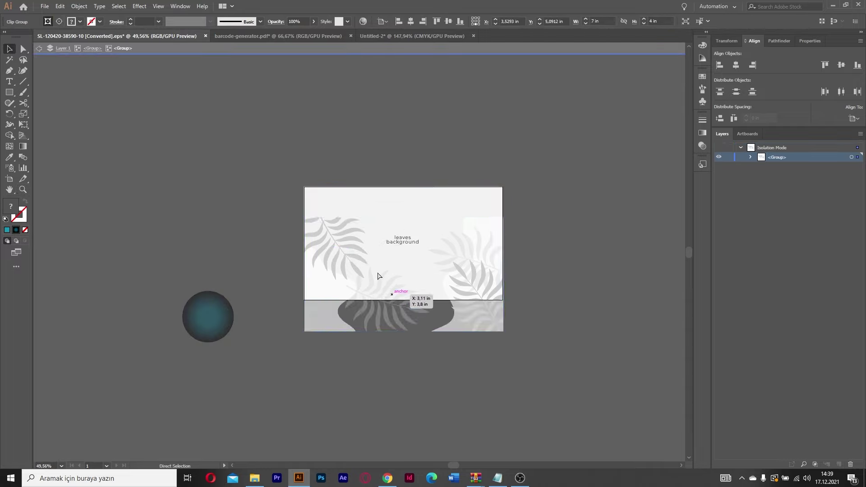
double_click(352, 234)
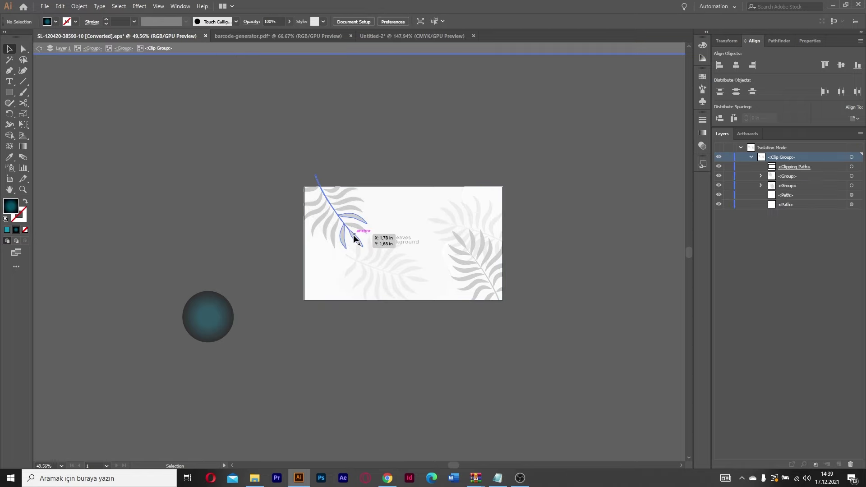
mouse_move(353, 235)
mouse_down()
mouse_move(451, 102)
mouse_move(315, 129)
mouse_up()
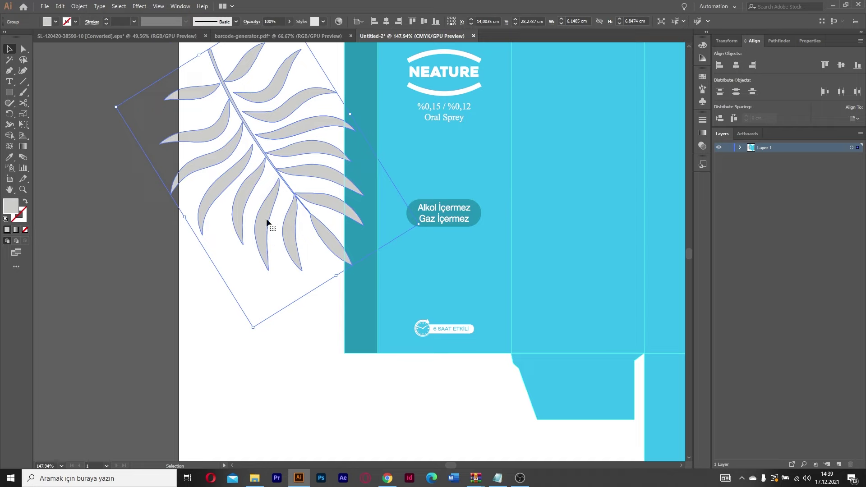
Park the palm leaf left of the box and duplicate the blue front panel beside it
key(z)
drag(541, 131, 410, 185)
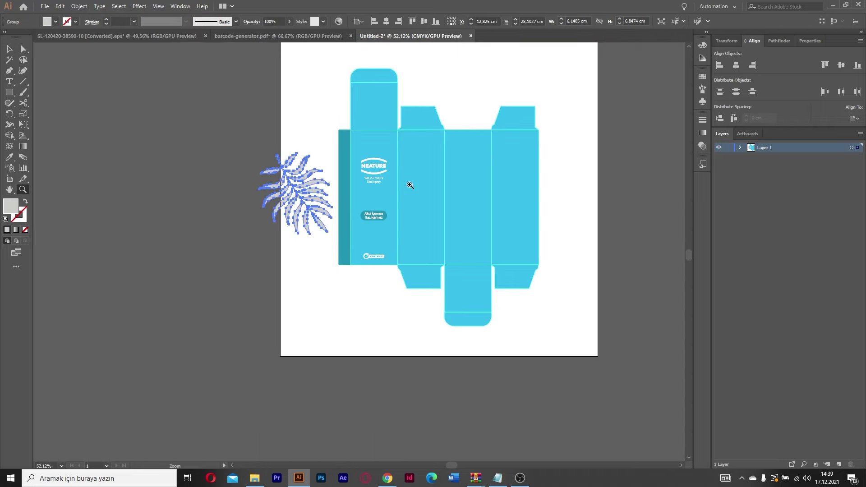
key(v)
click(325, 243)
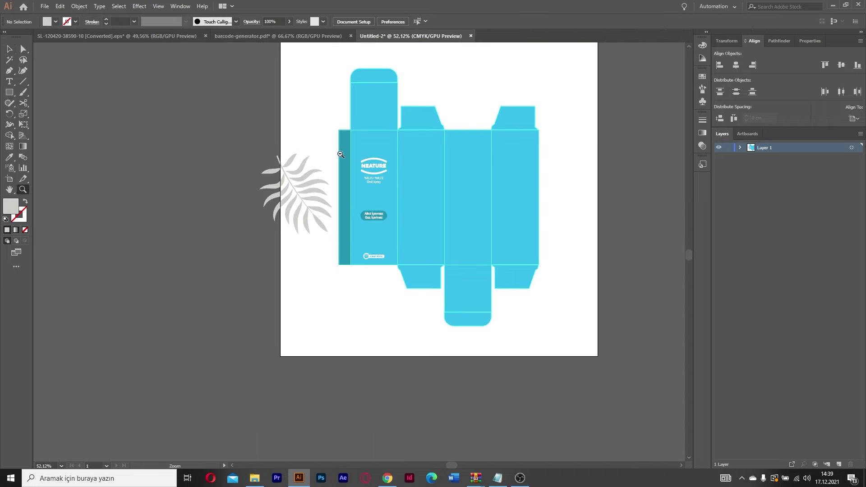
drag(340, 154, 361, 154)
drag(282, 202, 394, 172)
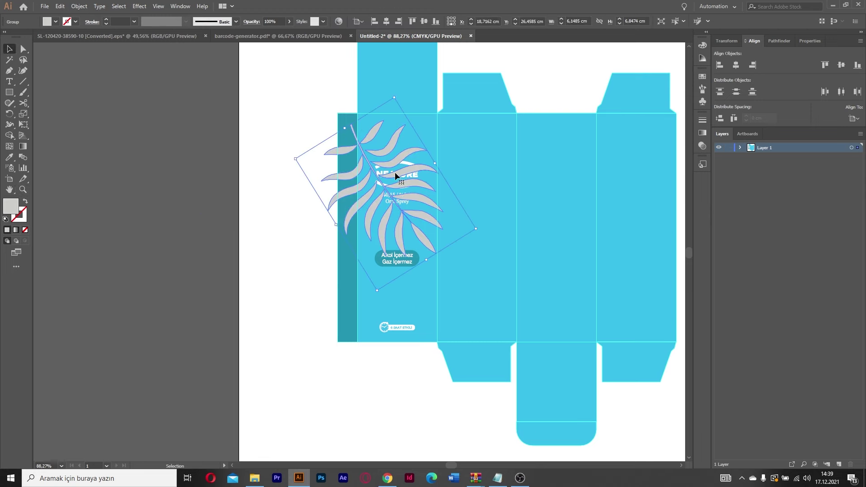
scroll(398, 197, up, 1)
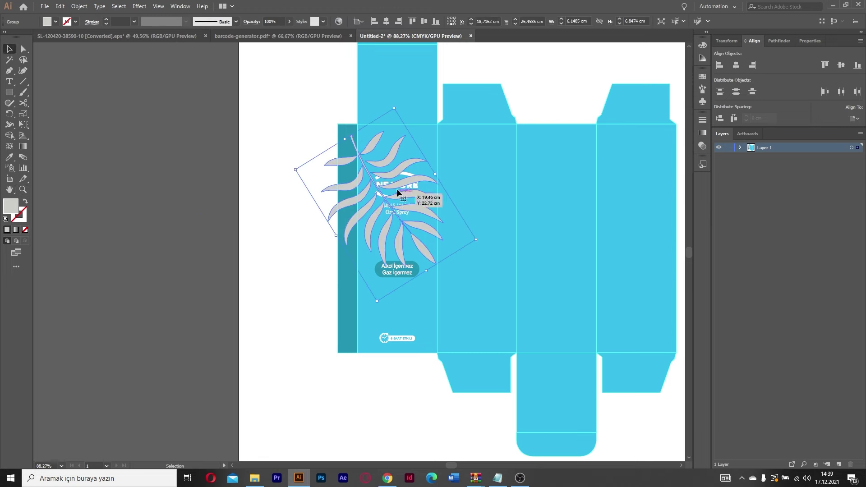
drag(348, 160, 149, 161)
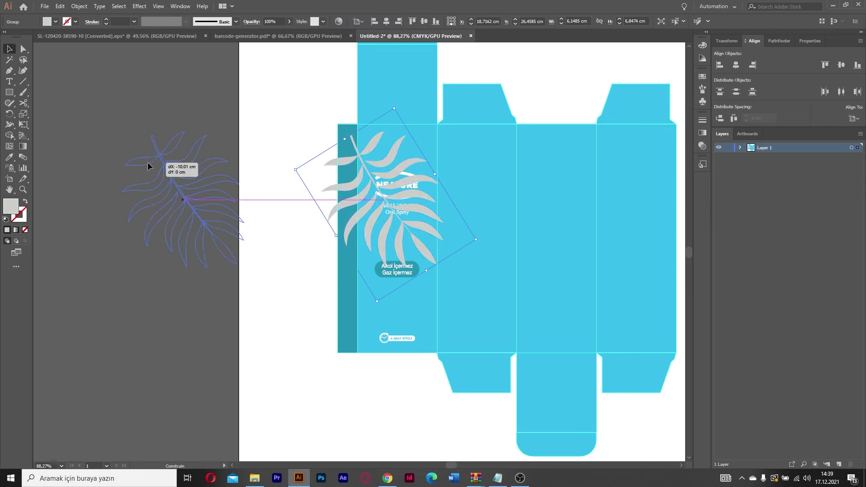
click(404, 154)
drag(409, 150, 198, 150)
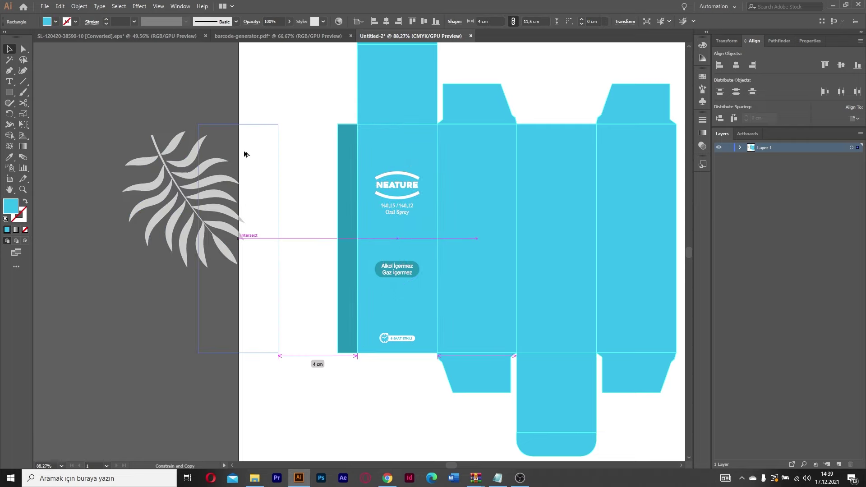
Shrink the leaf to about 4.2 cm wide, rotate it, and place it atop the panel copy
click(302, 180)
click(228, 183)
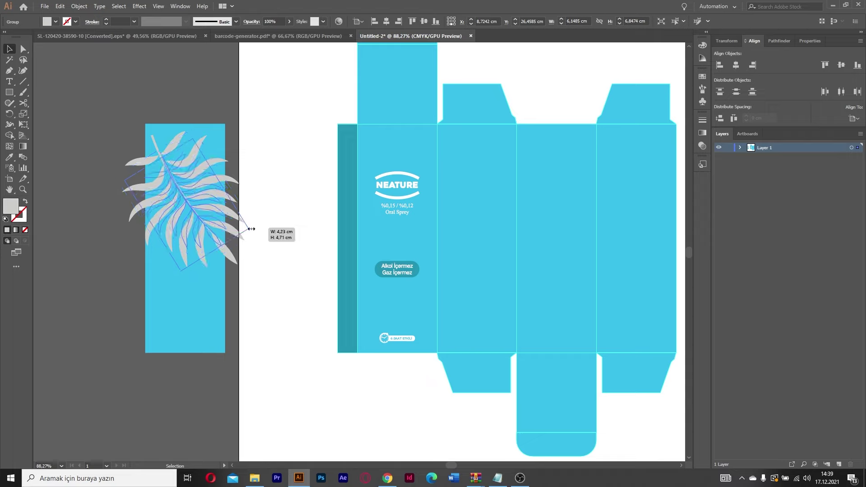
drag(280, 239, 250, 241)
drag(185, 177, 181, 146)
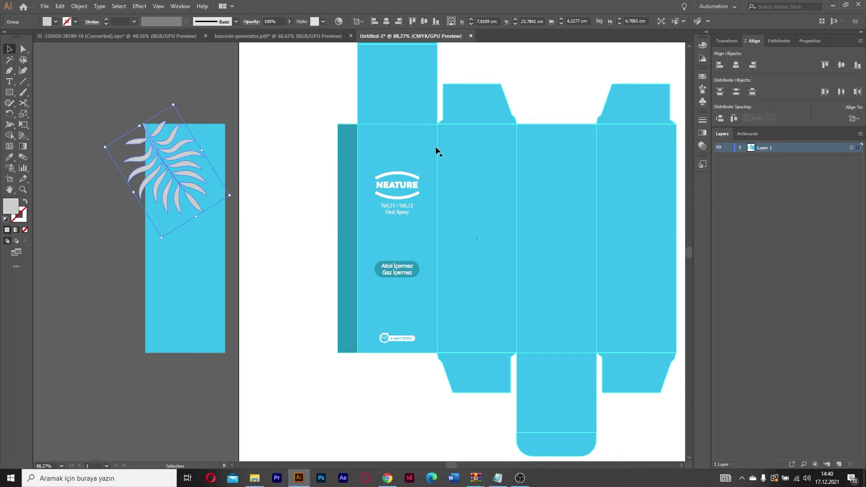
click(251, 240)
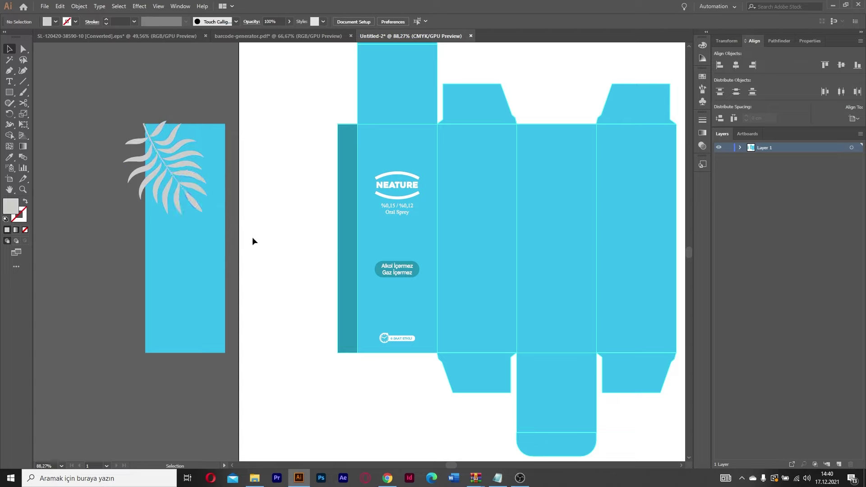
click(174, 174)
drag(136, 122, 176, 186)
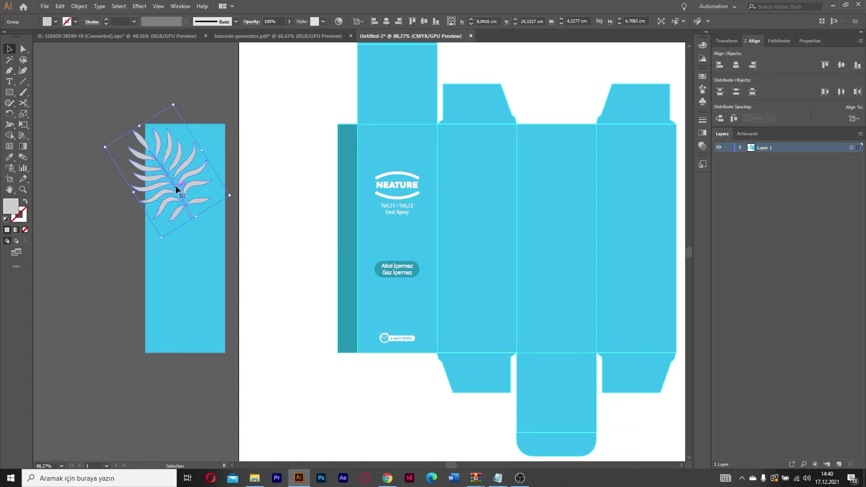
drag(175, 186, 182, 191)
Duplicate the leaf to overhang the panel copy's bottom edge and select both leaves
key(a)
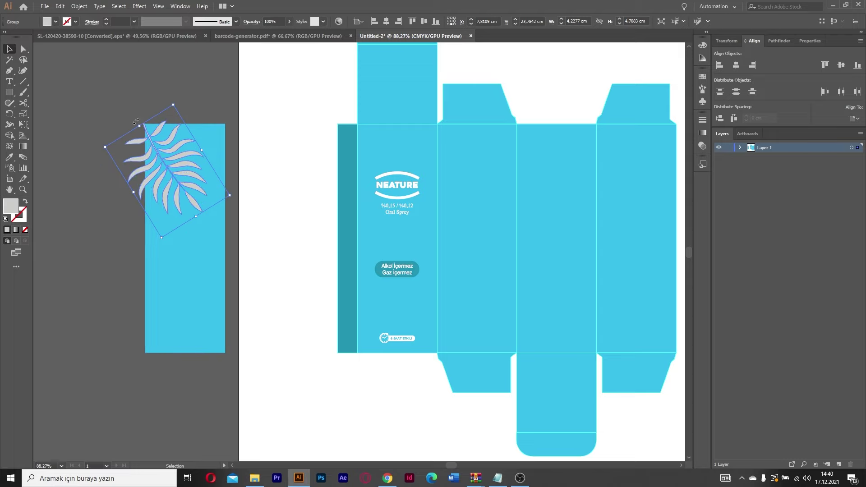
drag(180, 179, 224, 304)
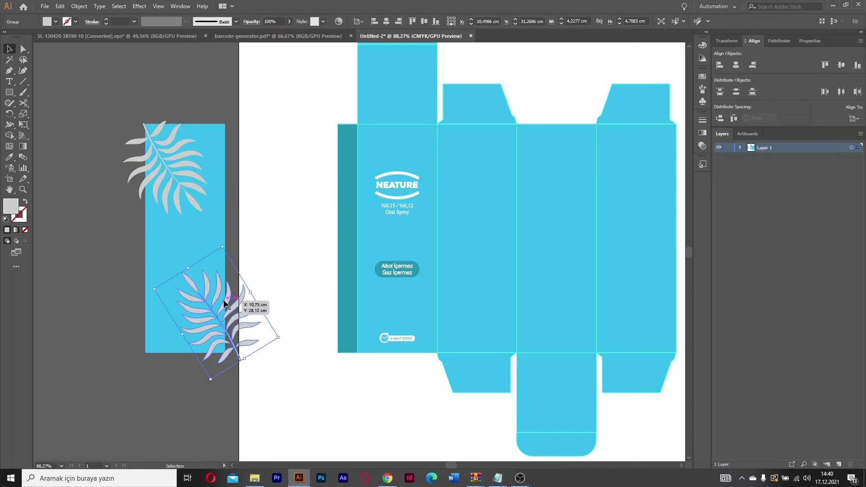
drag(224, 304, 226, 302)
shift+click(176, 201)
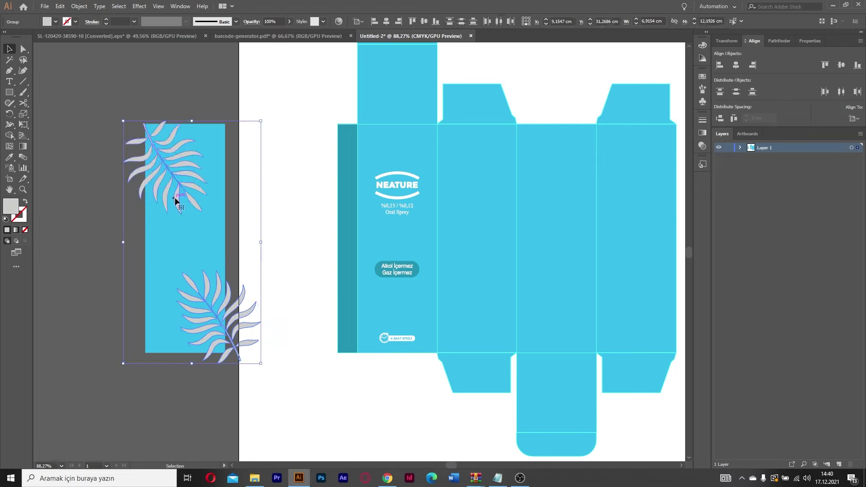
Recolour both palm leaves a darker teal
key(i)
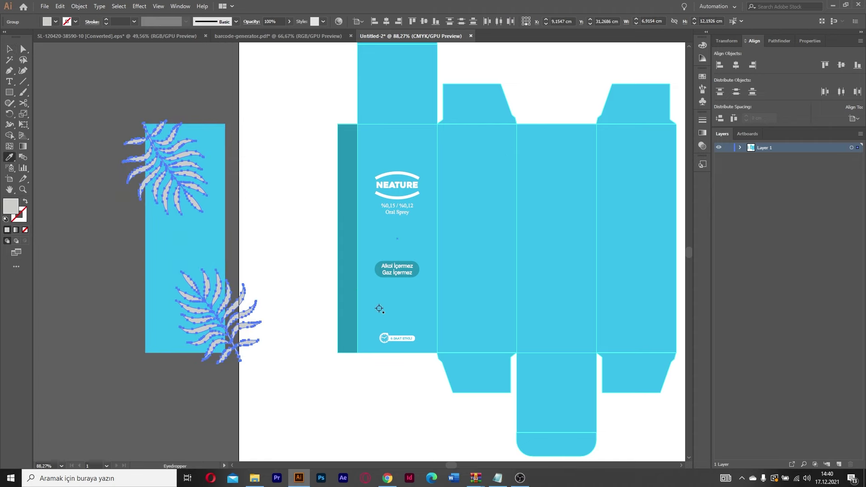
click(379, 309)
double_click(10, 207)
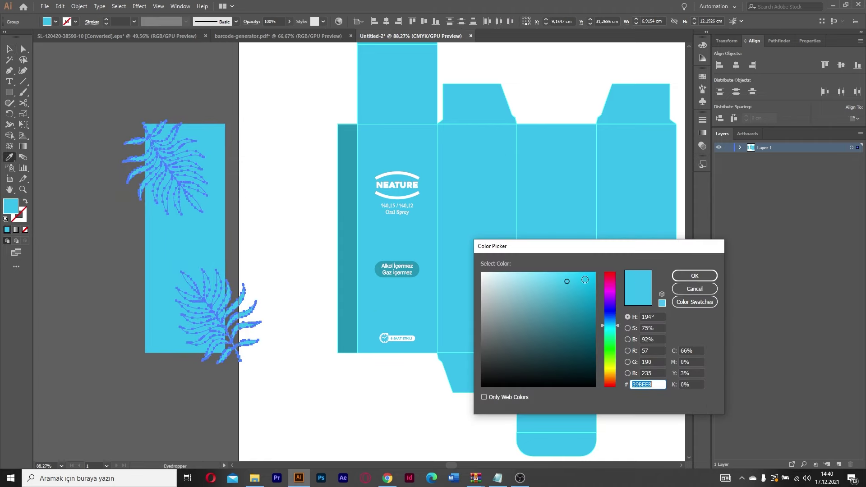
drag(569, 283, 585, 297)
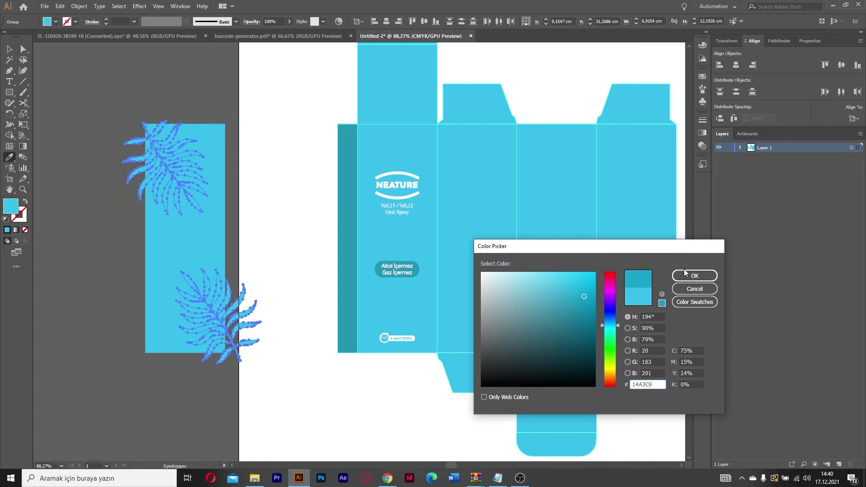
click(686, 275)
key(v)
click(298, 259)
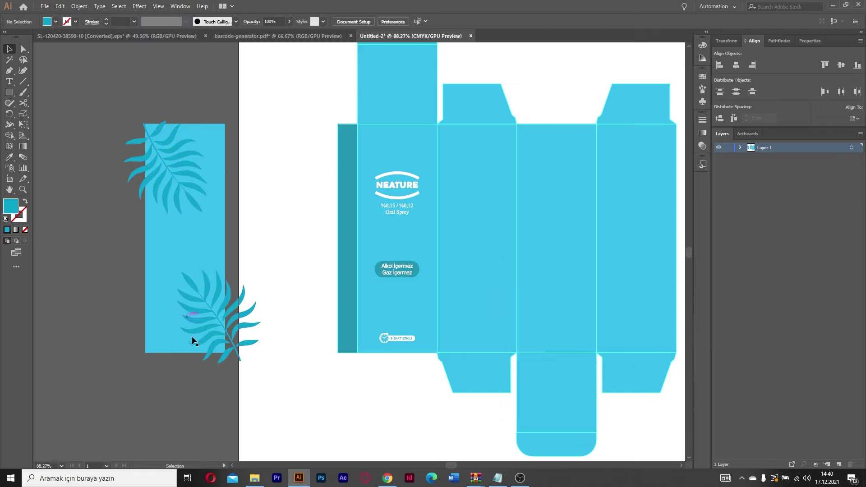
click(186, 193)
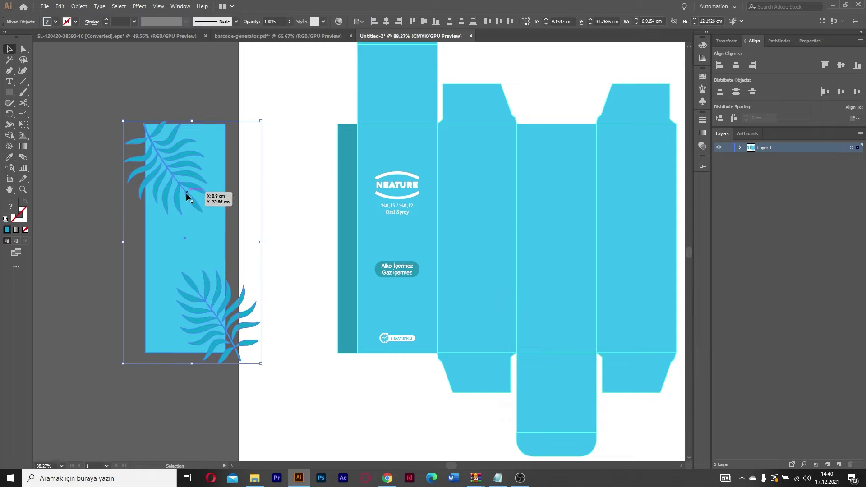
click(315, 183)
Bring the rectangle to the front and make a clipping mask with both leaves
right_click(213, 140)
mouse_move(264, 280)
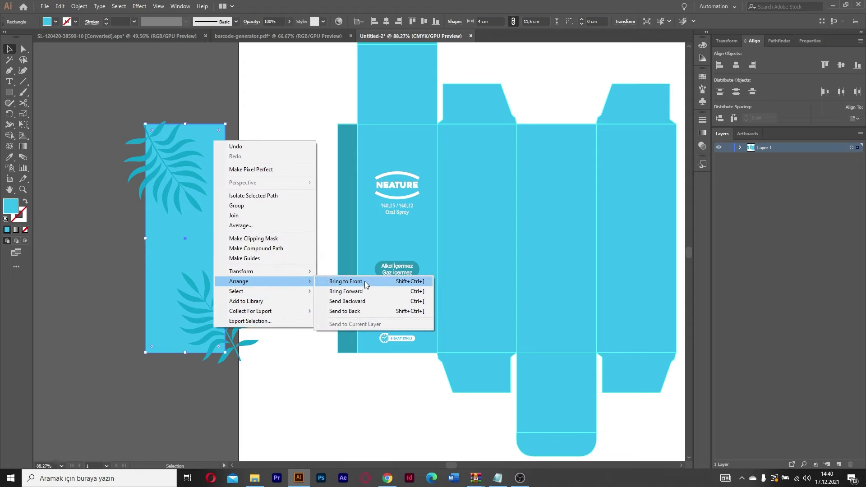
click(365, 281)
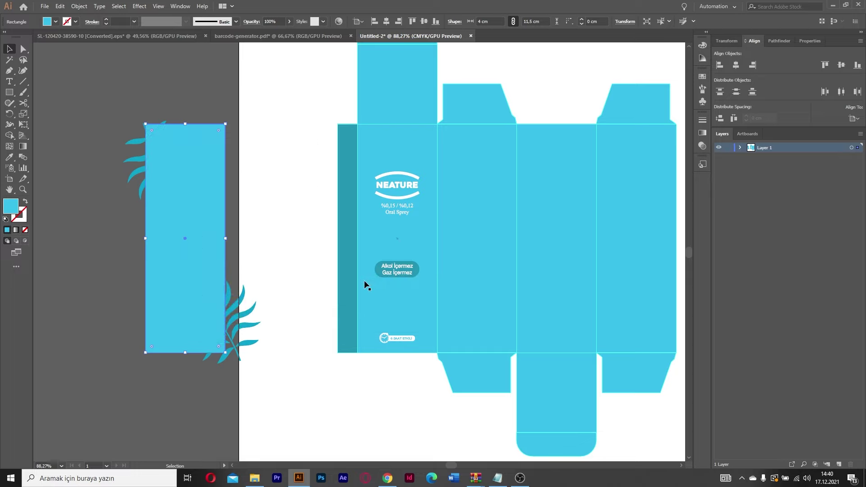
drag(253, 85, 125, 412)
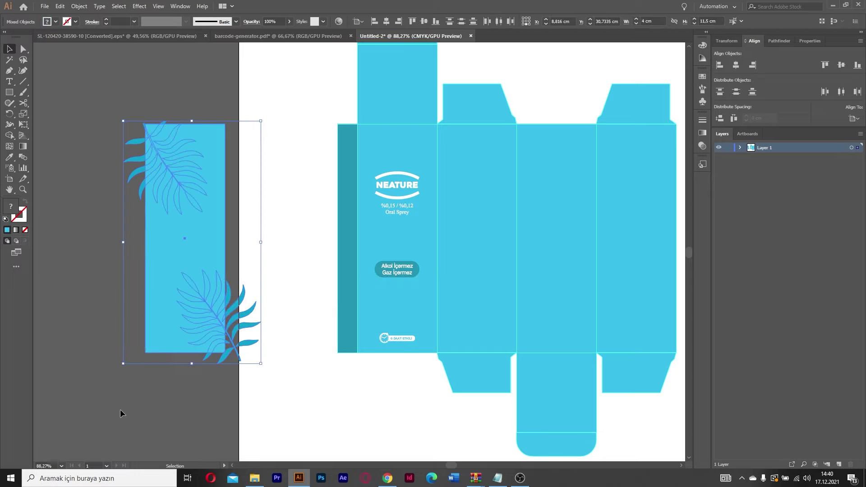
right_click(168, 256)
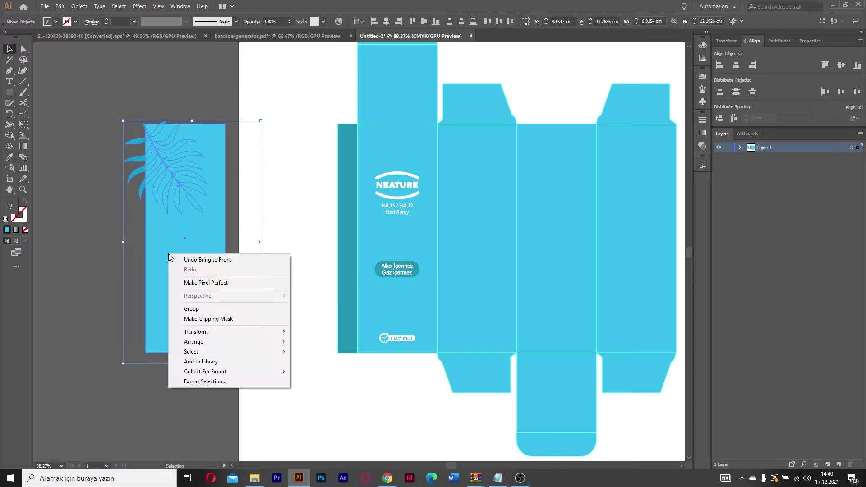
click(203, 321)
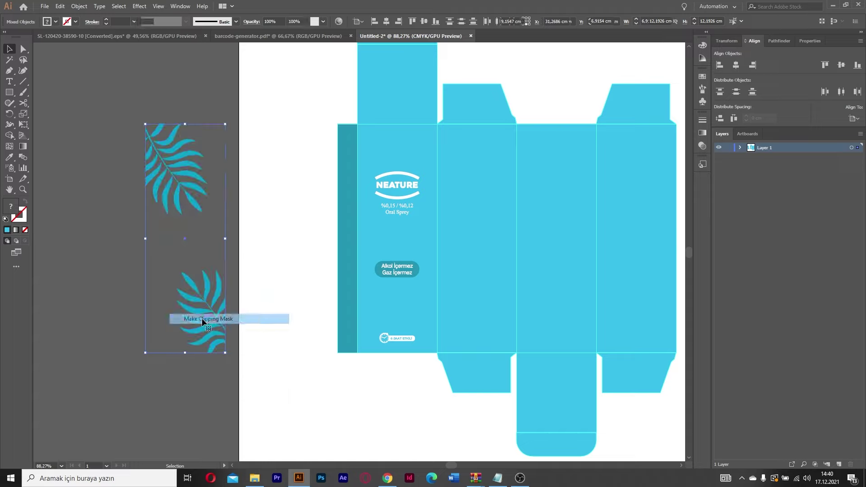
click(238, 176)
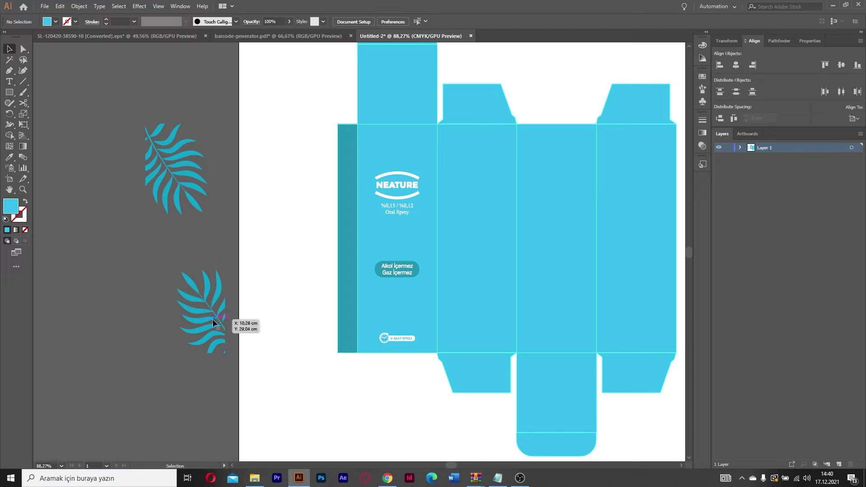
Move the leaf group onto the box and centre it horizontally on the front panel as key object
drag(177, 158, 390, 171)
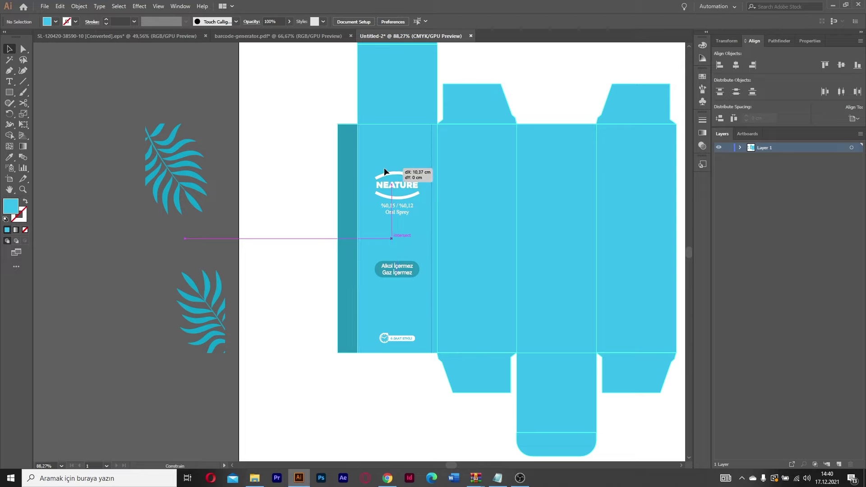
drag(391, 168, 272, 168)
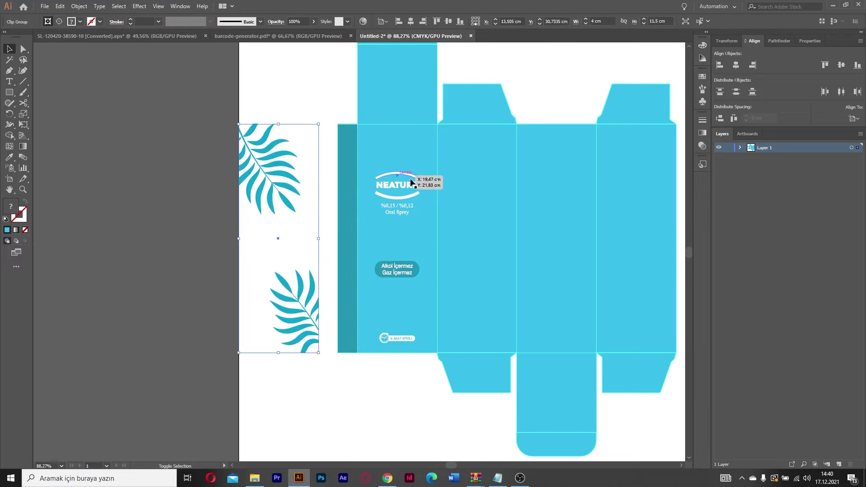
shift+click(393, 143)
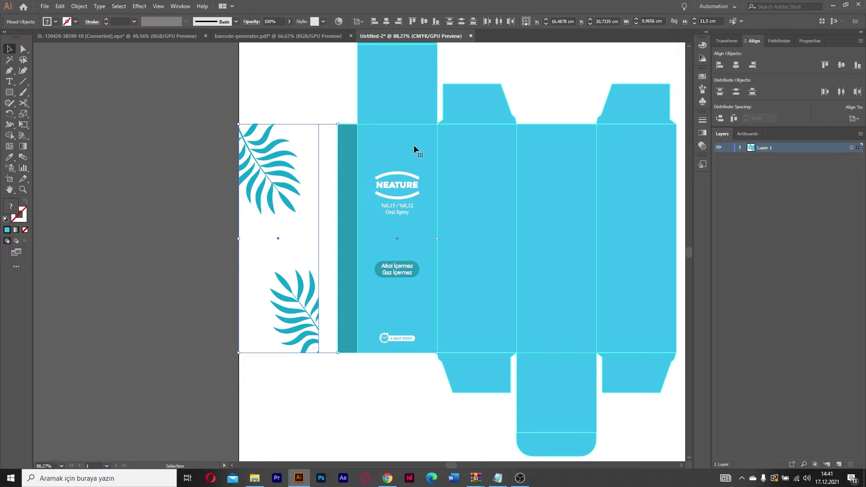
click(413, 147)
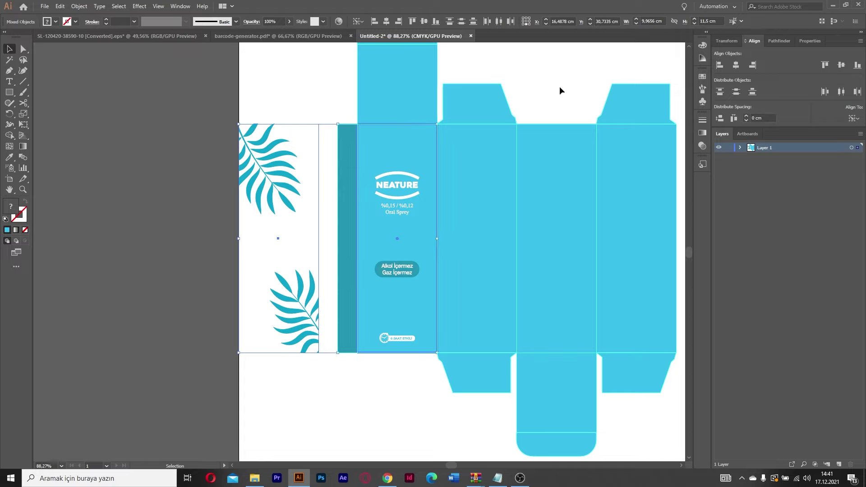
click(736, 66)
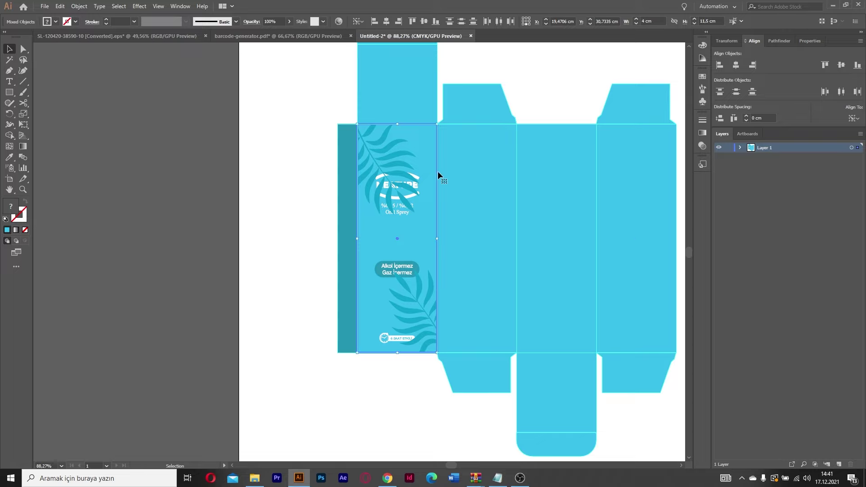
Send the leaf group backward until it sits behind the NEATURE logo, text and badges
right_click(406, 170)
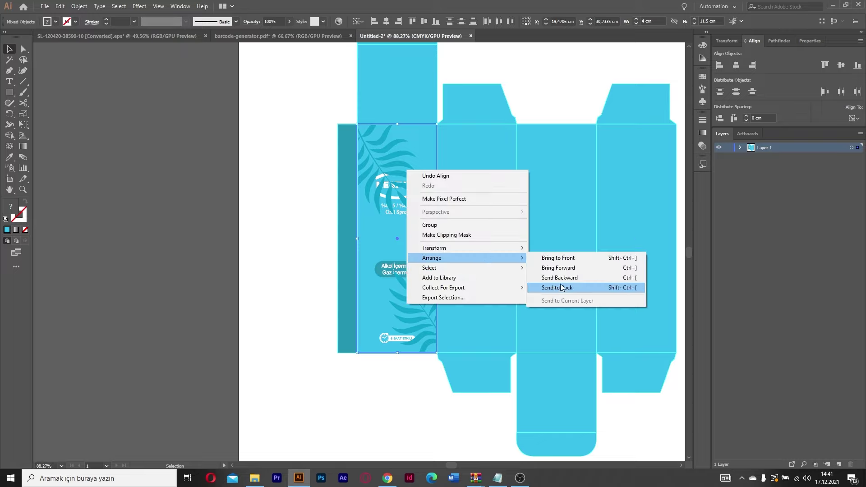
click(561, 280)
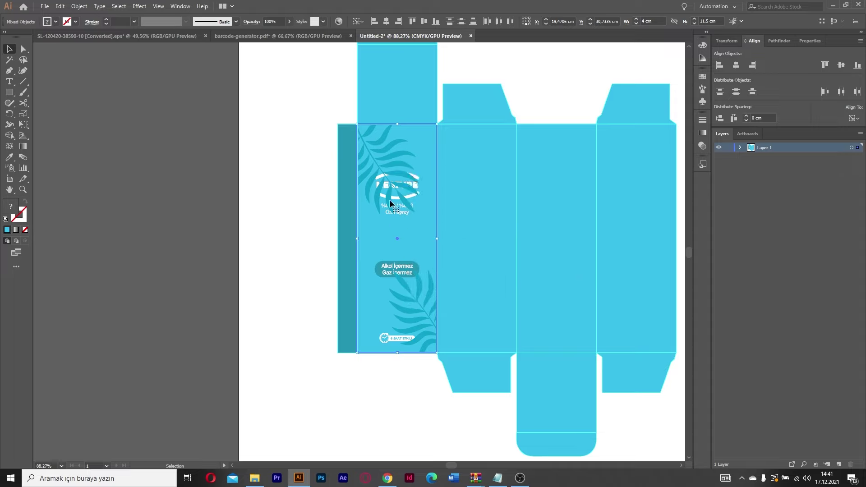
right_click(396, 184)
click(543, 289)
key(ctrl+gbreve)
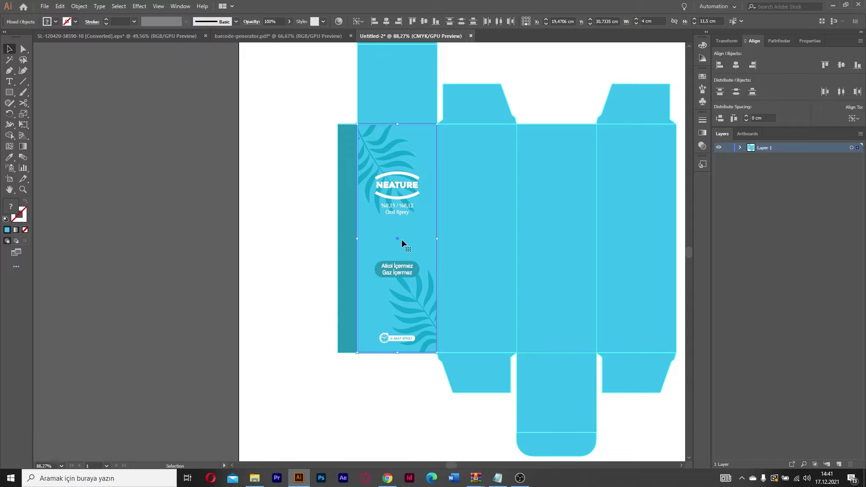
Zoom in on the front panel and move the Alkol İçermez badge slightly down
key(z)
drag(401, 232, 468, 245)
click(468, 244)
key(v)
click(410, 300)
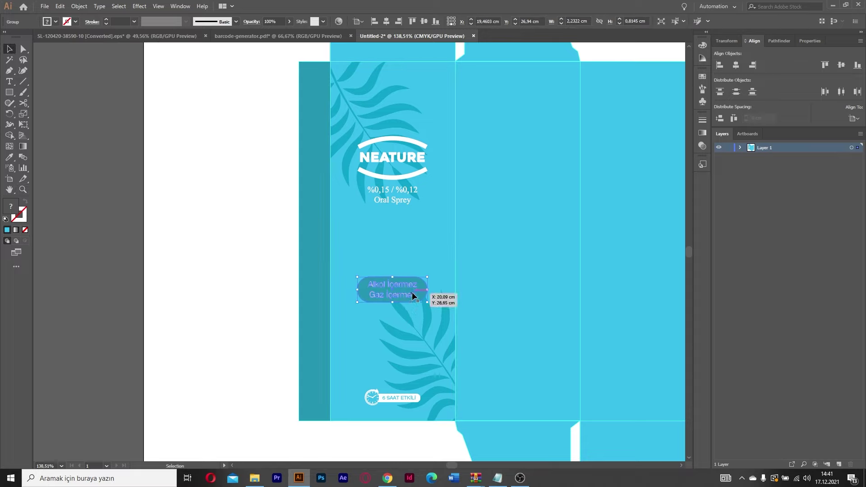
drag(416, 291, 418, 310)
Select the NEATURE arcs with the strength text and enlarge them from the centre
click(397, 178)
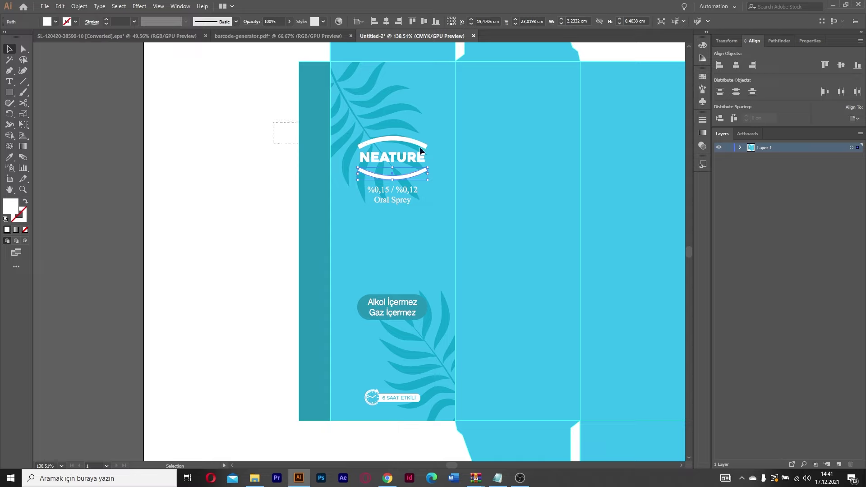
drag(448, 211, 434, 233)
shift+click(313, 213)
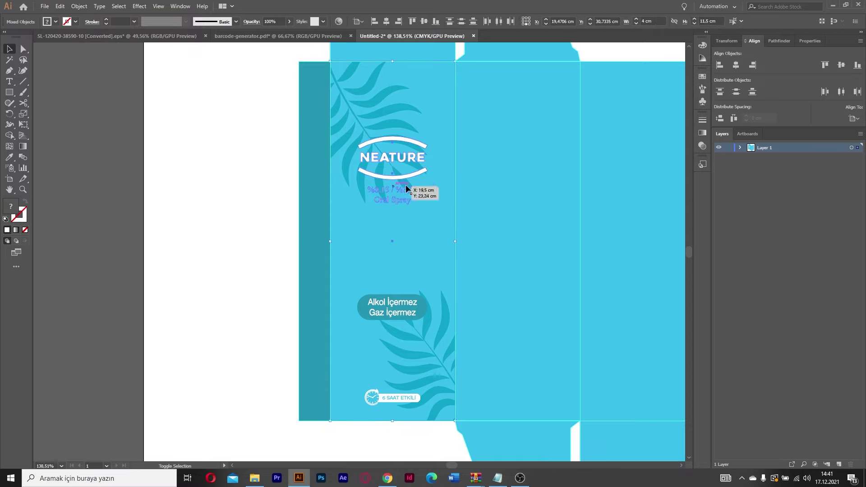
scroll(403, 86, up, 5)
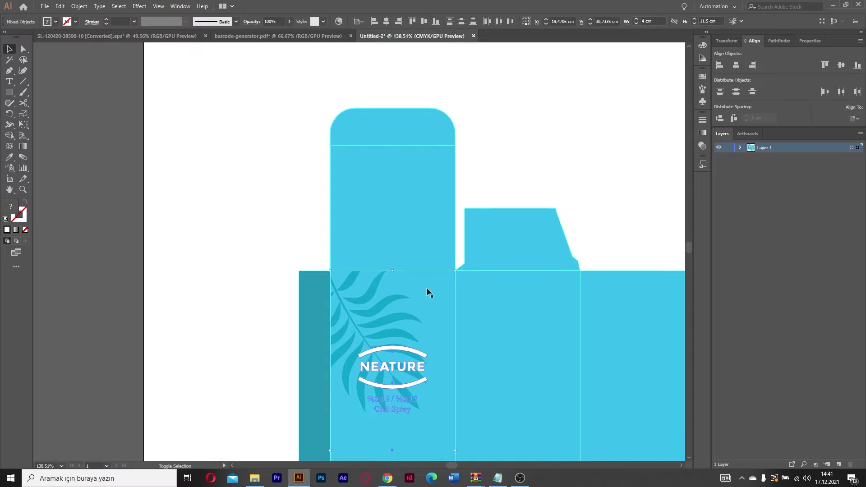
click(408, 365)
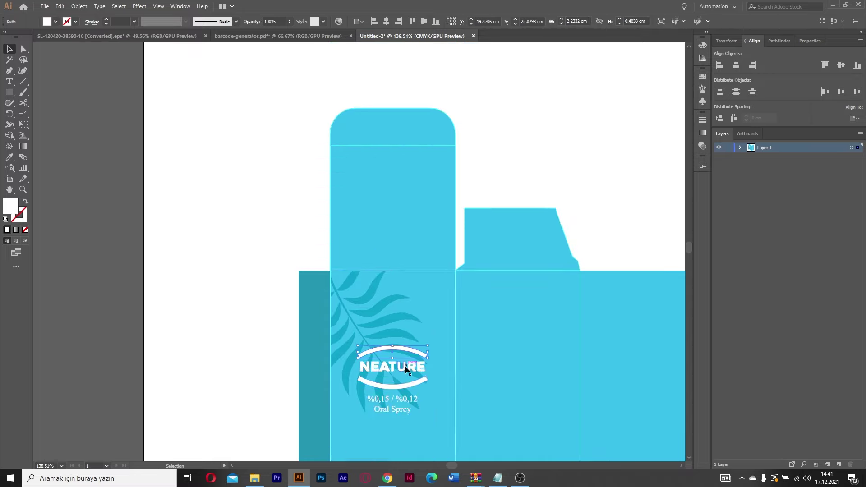
shift+click(404, 397)
scroll(404, 398, down, 3)
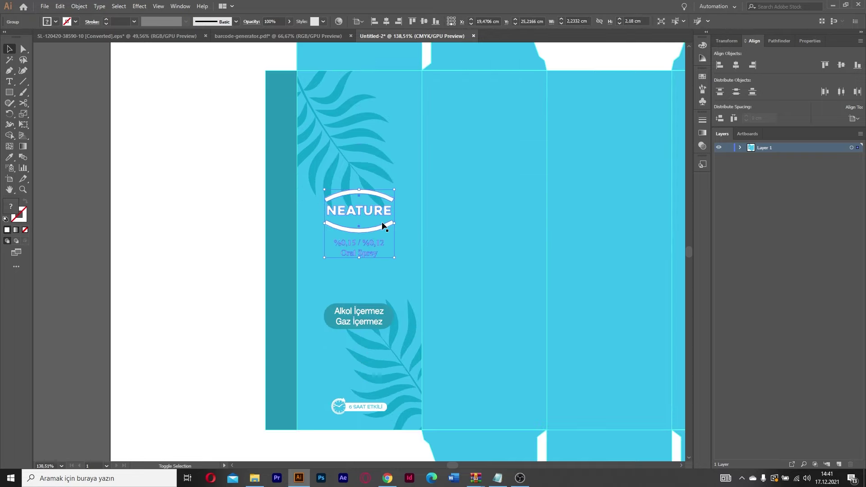
drag(395, 190, 405, 173)
Undo the logo's vertical centring on the panel, zoom out to the full dieline, and reselect the logo group
shift+click(344, 287)
click(841, 64)
key(ctrl+z)
click(124, 236)
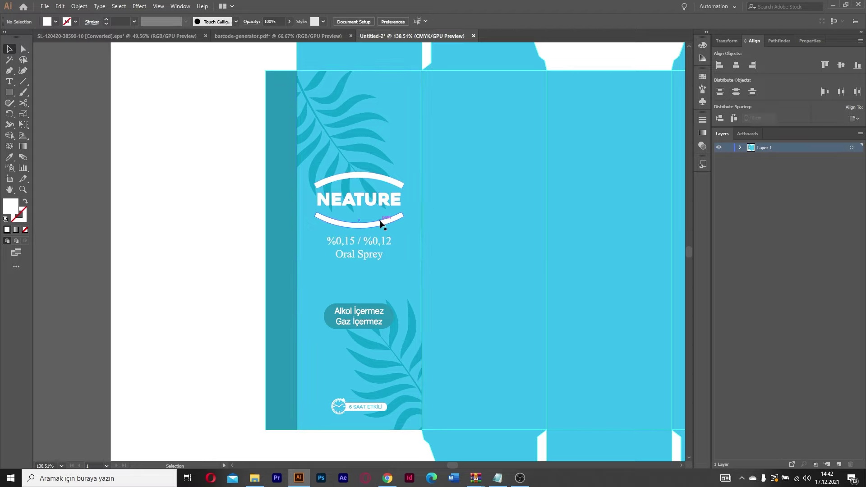
key(z)
mouse_move(219, 230)
mouse_down()
mouse_move(146, 238)
mouse_move(188, 249)
mouse_up()
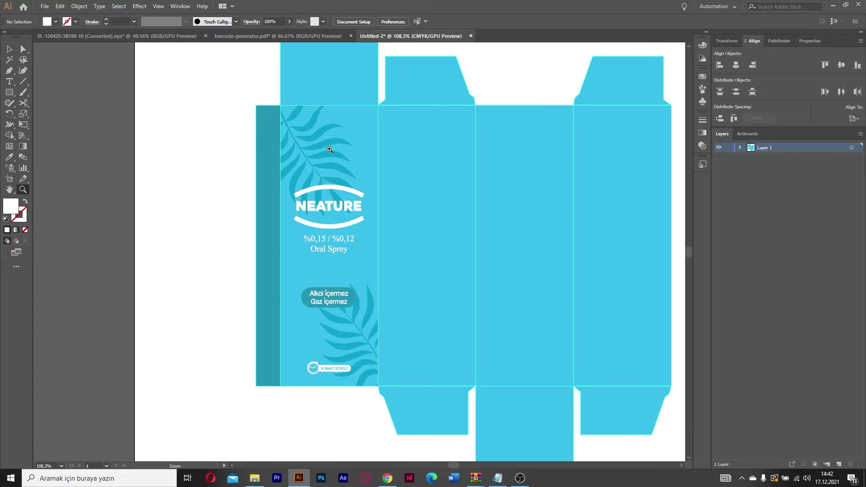
key(v)
click(338, 188)
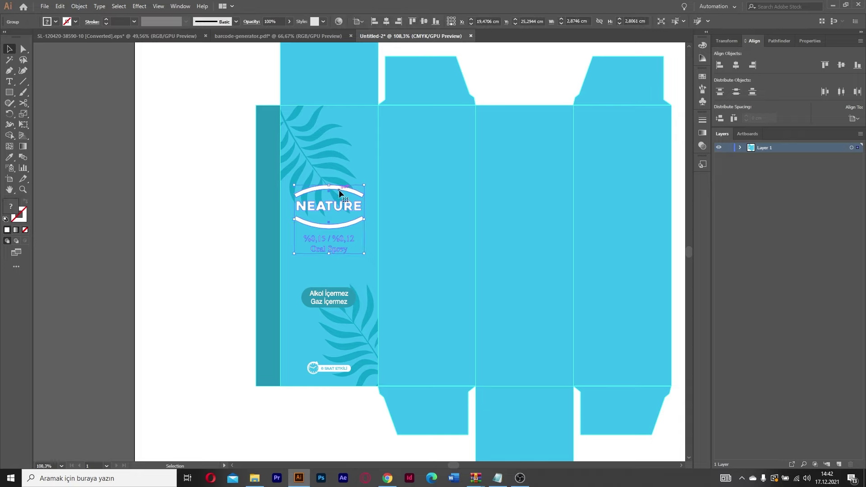
Duplicate the NEATURE logo group onto the other three panels
drag(339, 191, 435, 190)
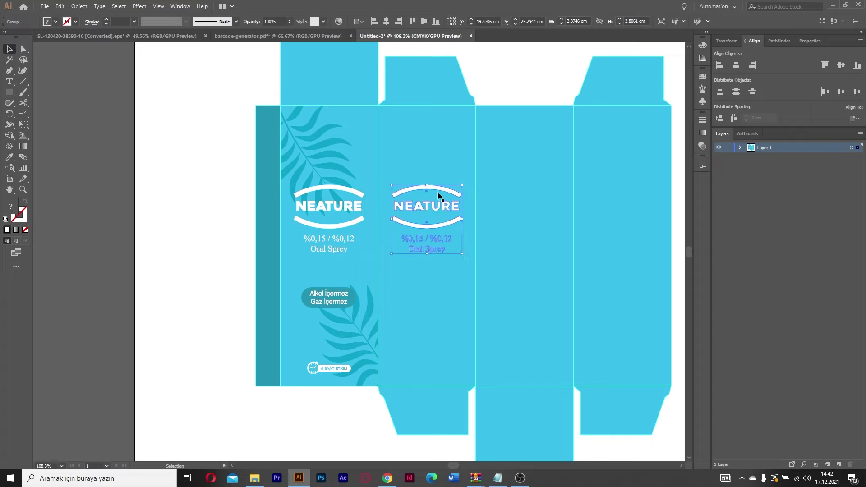
key(ctrl+d)
key(ctrl+d)
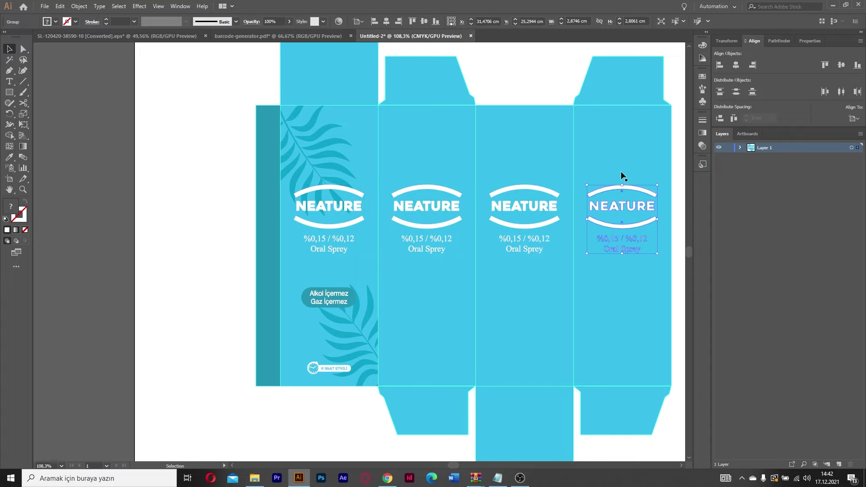
click(226, 183)
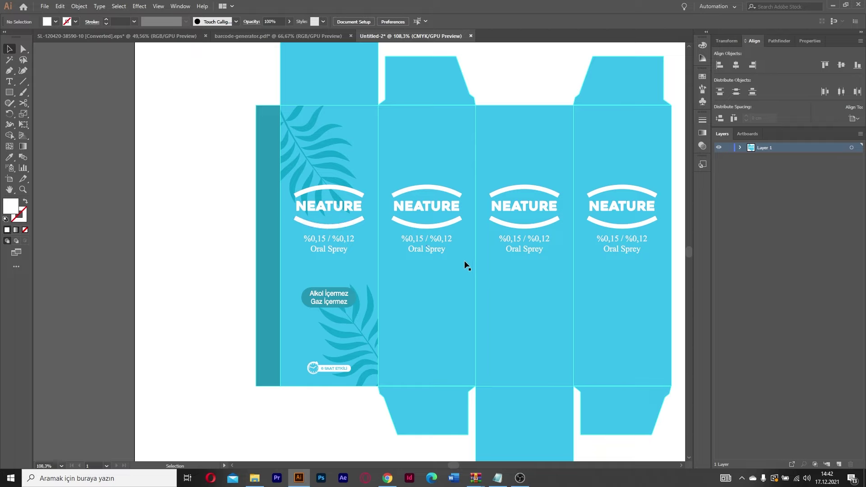
Copy the formula lines from 'Formül:' to 'içerir.' in the Notepad notes
click(499, 478)
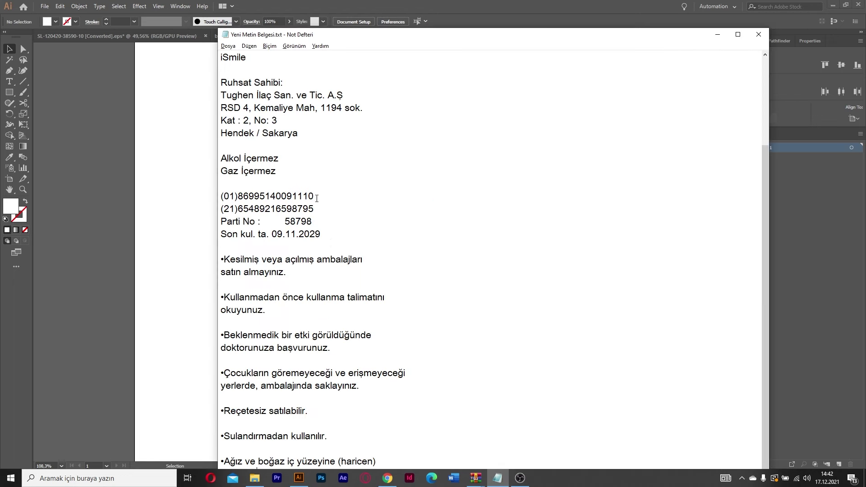
drag(767, 196, 760, 117)
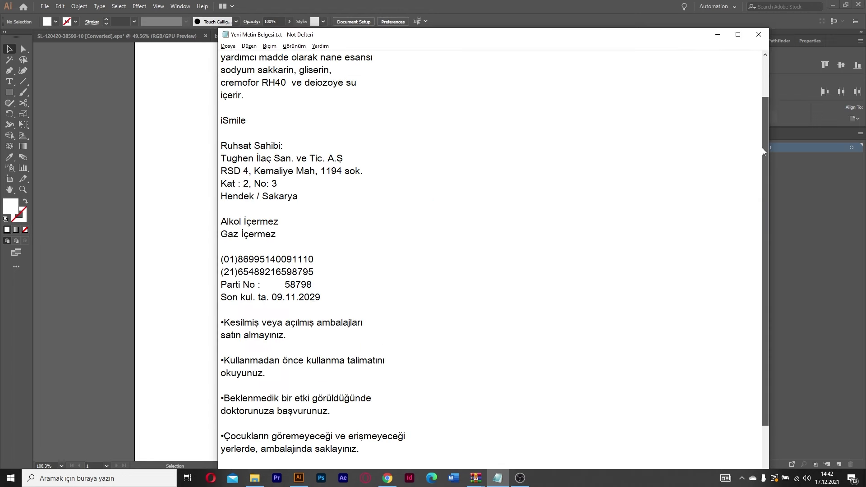
drag(247, 146, 192, 58)
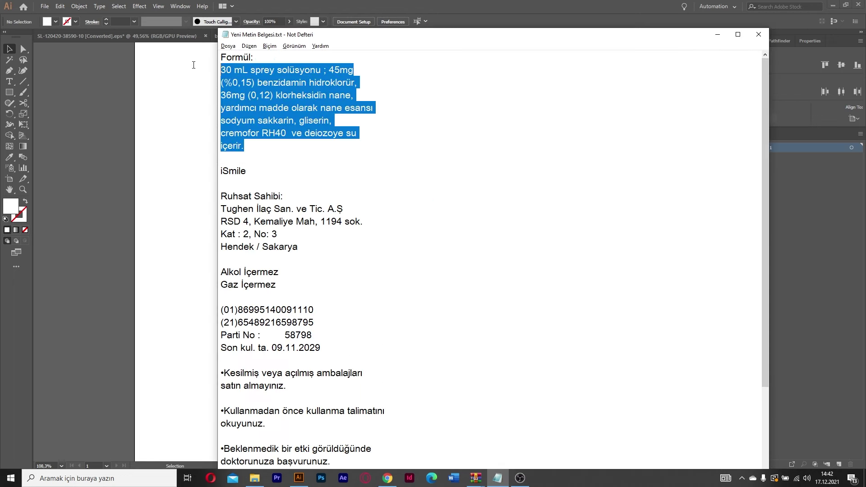
click(154, 167)
Paste the formula paragraph as text and place it under the second panel's strength text
key(t)
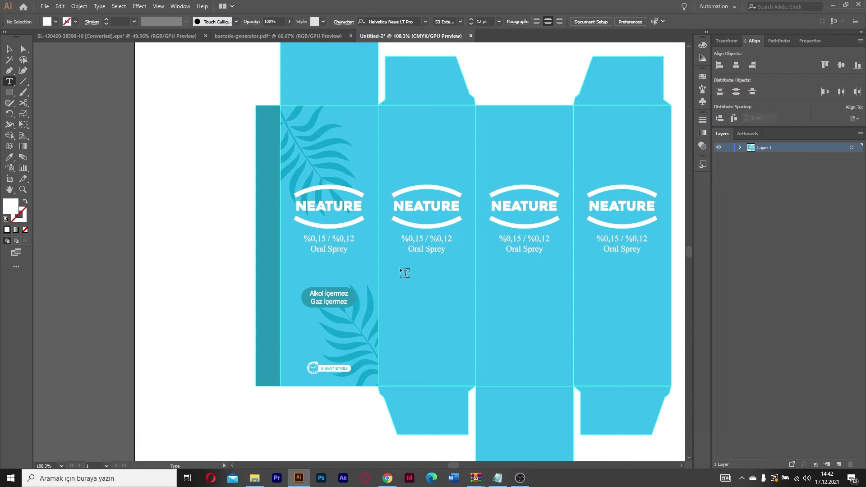
click(399, 268)
text(Formül: 30 mL sprey solüsyonu ; 45mg (%0,15) benzidamin hidroklorür, 36mg (0,12) klorheksidin nane, yardımcı madde olarak nane esansı sodyum sakkarin, gliserin, cremofor RH40  ve deiozoye su içerir.)
key(Escape)
drag(398, 261, 443, 281)
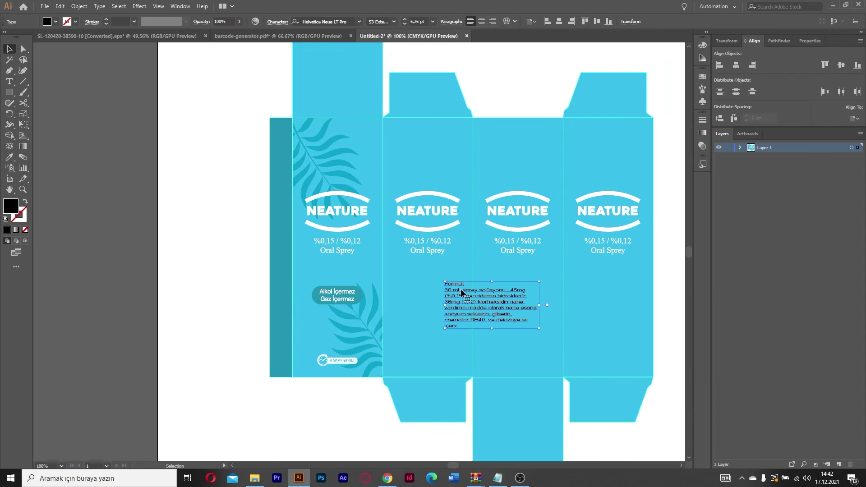
scroll(437, 291, up, 5)
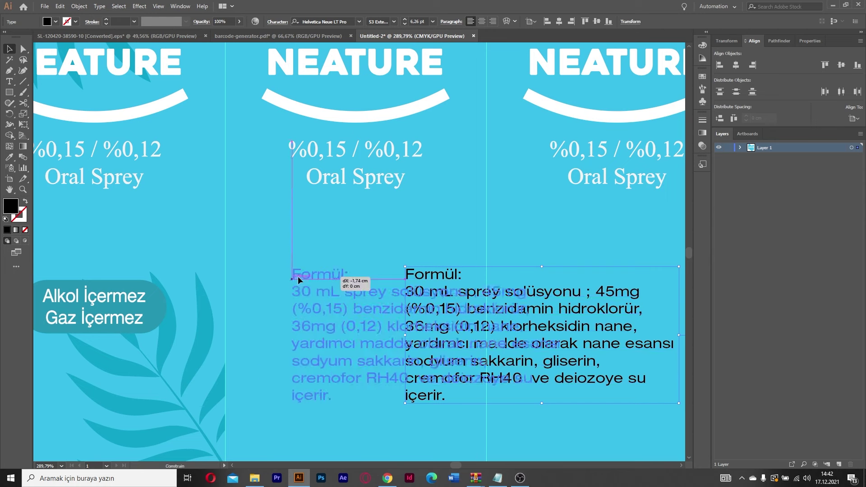
drag(436, 291, 274, 271)
scroll(511, 248, down, 1)
Scale the formula text block smaller and colour it white
scroll(511, 249, up, 1)
drag(513, 247, 480, 249)
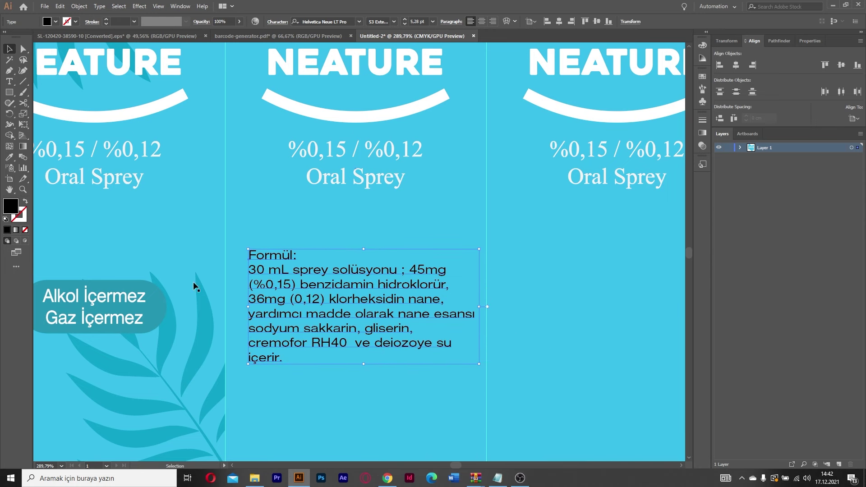
double_click(9, 201)
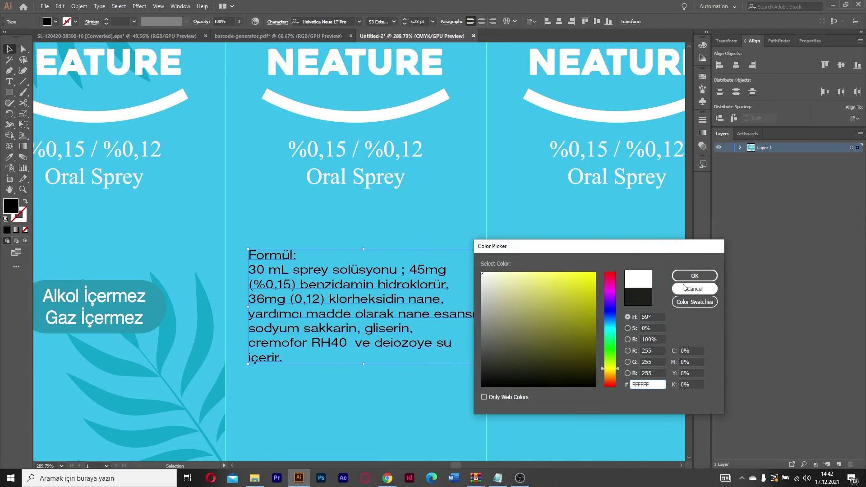
click(684, 282)
Make the 'Formül:' heading bold
key(t)
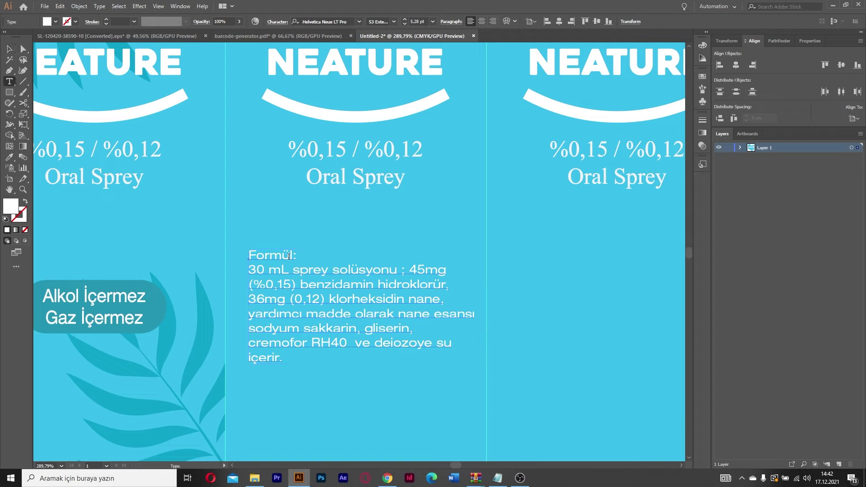
click(296, 256)
drag(303, 257, 269, 257)
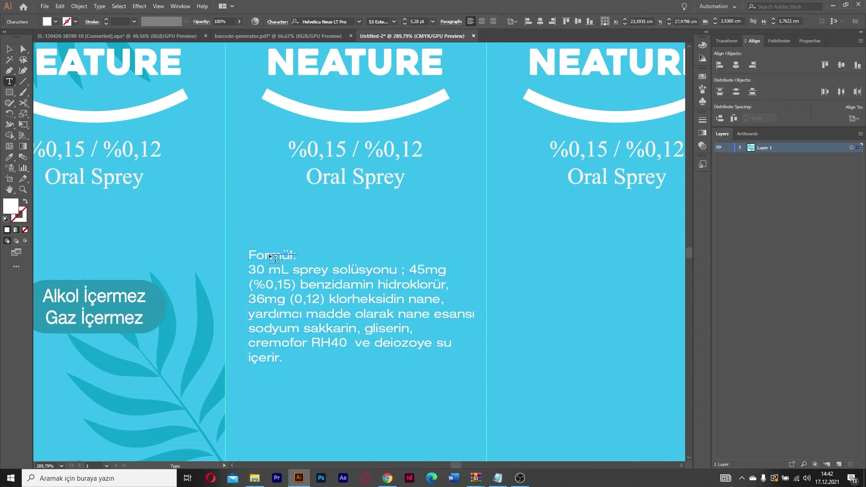
ctrl+click(206, 217)
key(t)
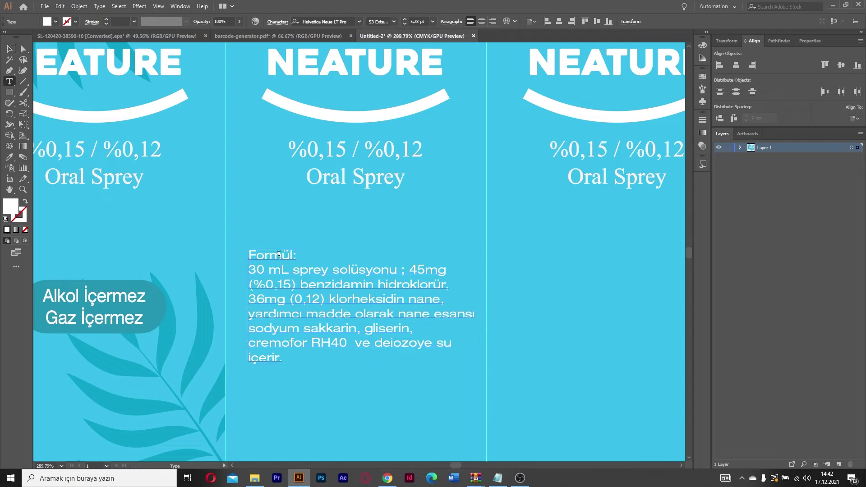
click(283, 255)
key(ctrl+shift+a)
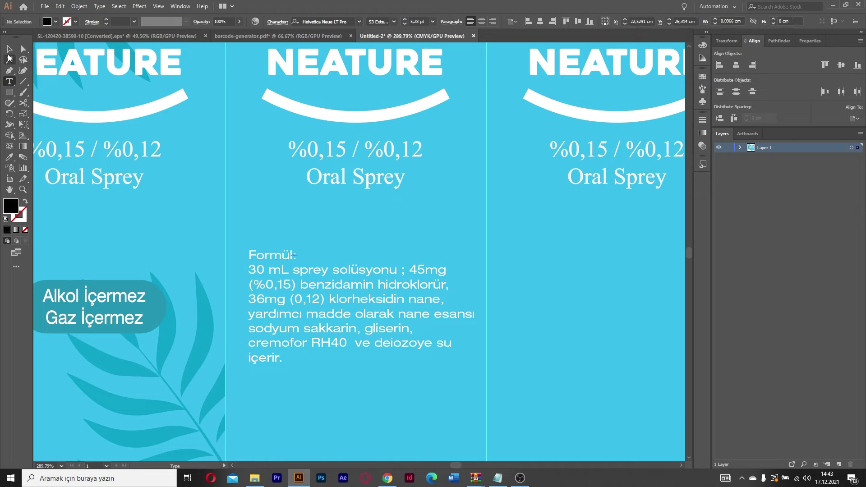
click(286, 255)
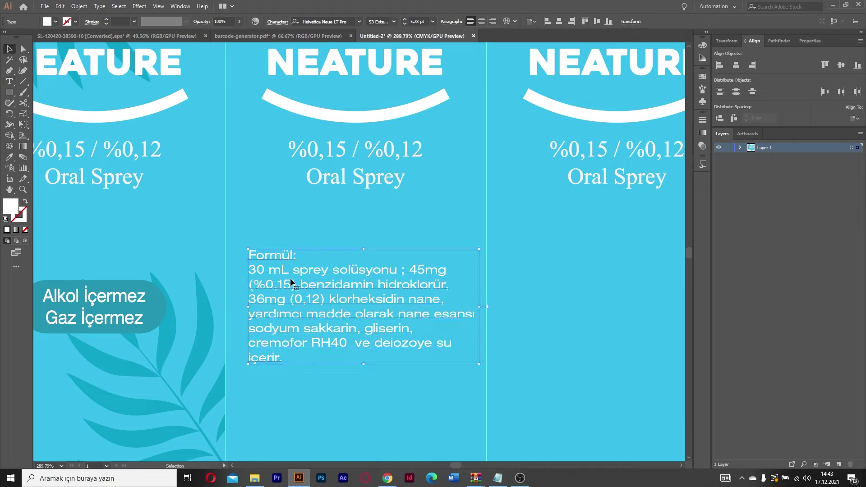
double_click(286, 255)
click(379, 21)
click(388, 276)
key(Escape)
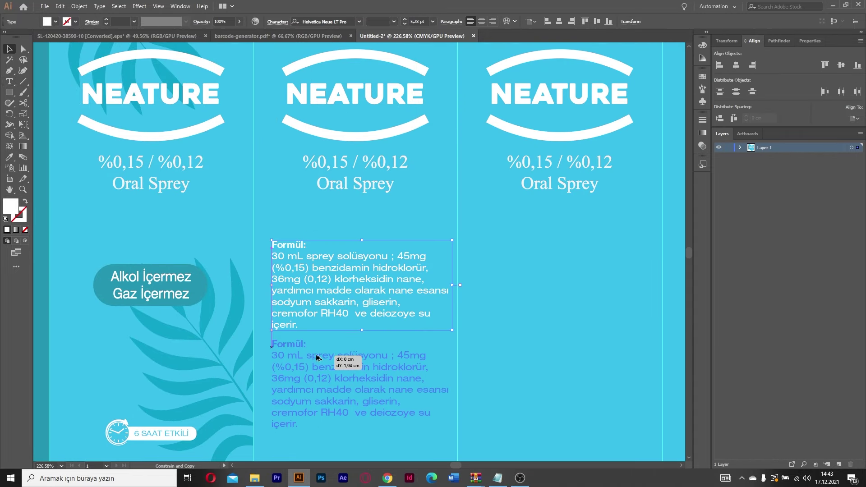
Nudge the text block up and read the Ruhsat details in the Notepad notes
scroll(319, 234, down, 5)
key(shift+Up)
key(shift+Up)
key(shift+Up)
key(alt+Tab)
scroll(764, 215, down, 1)
scroll(764, 201, up, 1)
scroll(764, 202, down, 2)
scroll(745, 230, down, 2)
scroll(744, 189, up, 4)
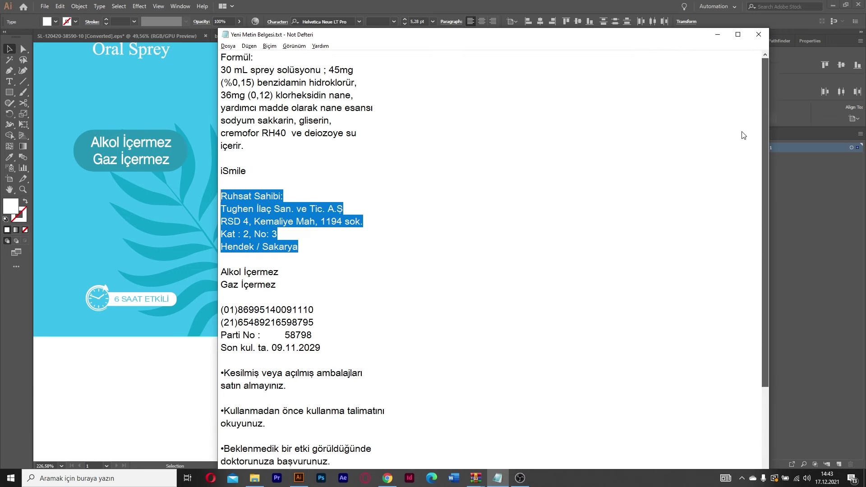
Begin replacing the license number 897 with the date 09.11.18
key(alt+Tab)
double_click(267, 252)
text(09.11.18)
key(BackSpace)
key(BackSpace)
Complete the license number as '09.11.2019 - 2019/567'
text(2019 - 2019/567)
key(Escape)
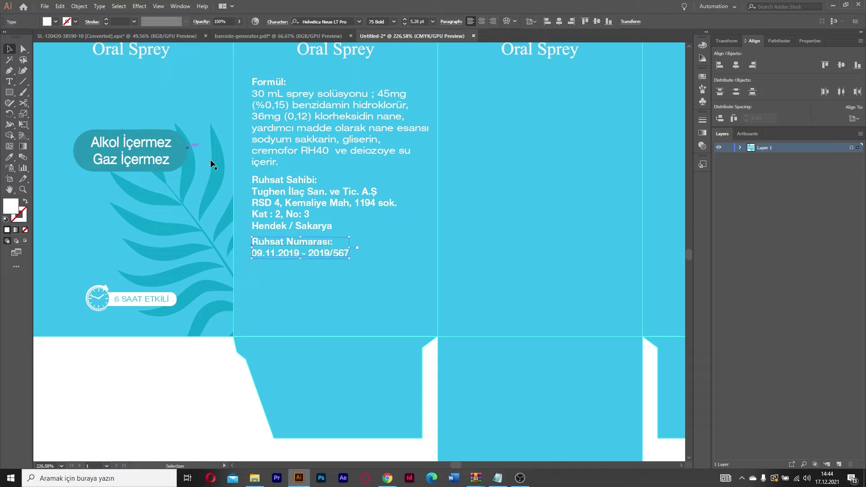
click(269, 35)
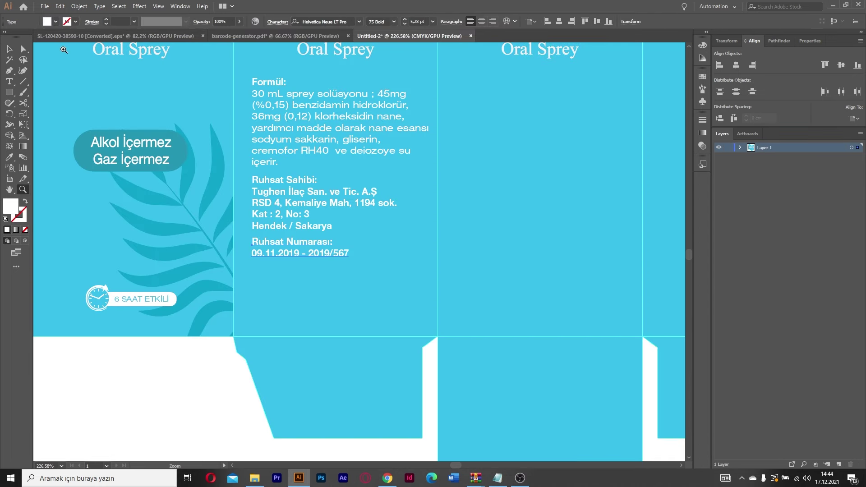
Drag the PAP 21 recycling PNG from the desktop into the document and move it left of the artboard
click(255, 479)
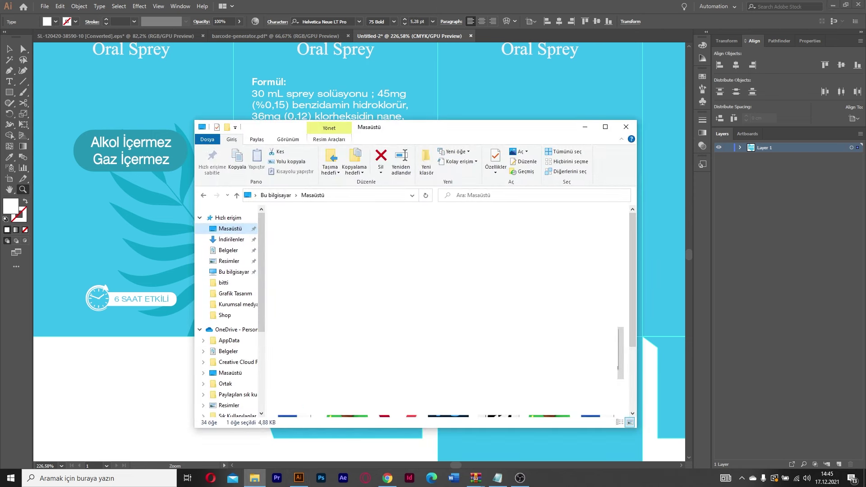
drag(226, 280, 136, 315)
key(v)
scroll(227, 286, down, 5)
click(162, 300)
drag(279, 260, 107, 260)
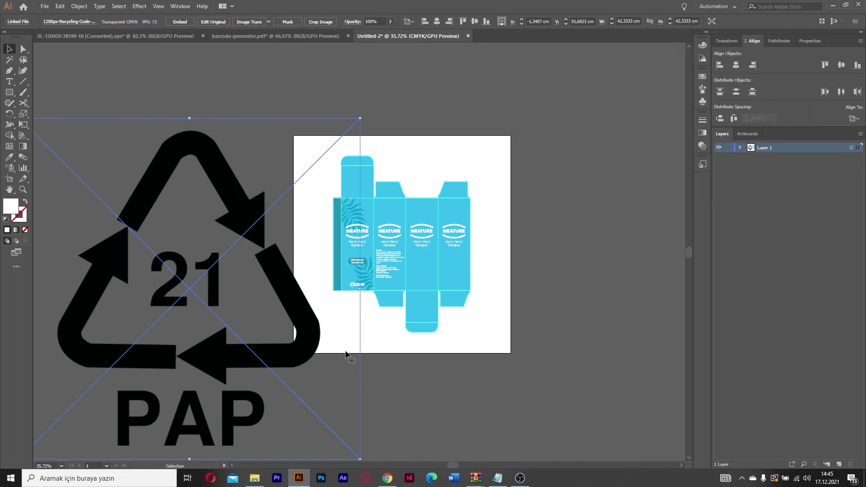
Scale the recycling image to about 26.6 cm, image-trace it, and remove the white background
drag(359, 117, 296, 182)
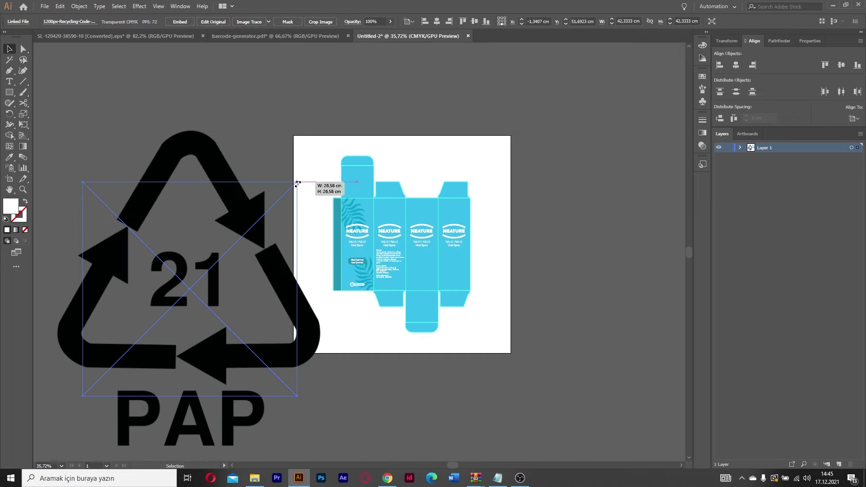
click(261, 22)
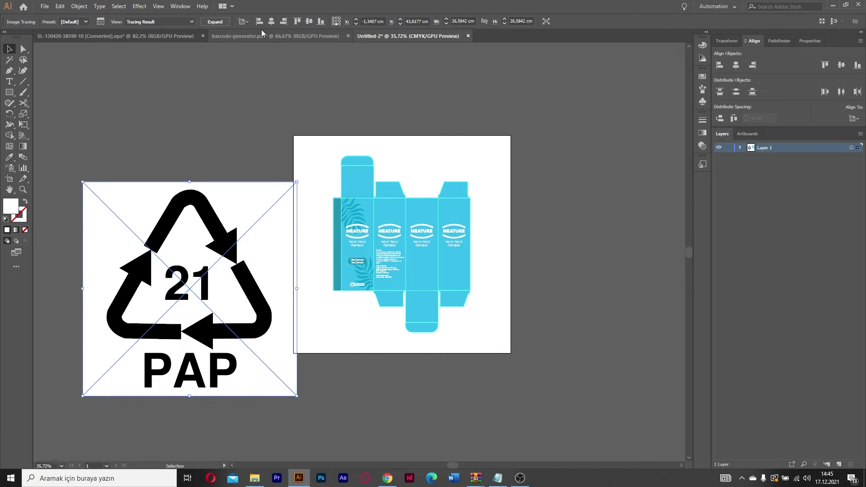
click(219, 180)
click(253, 213)
right_click(258, 209)
click(278, 279)
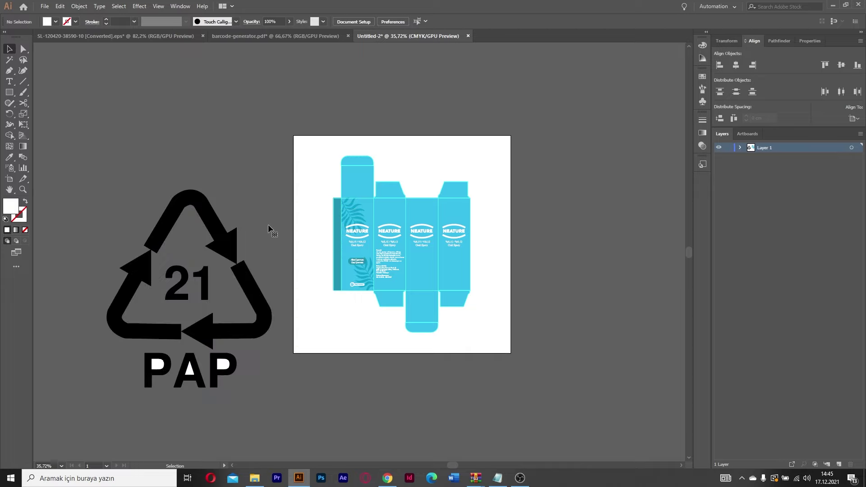
Delete the white holes in the P and A, then move the symbol onto the text side panel
click(158, 365)
key(Delete)
click(190, 369)
key(Delete)
mouse_move(102, 184)
mouse_down()
mouse_move(272, 193)
mouse_move(213, 277)
mouse_up()
key(z)
click(224, 296)
key(v)
mouse_move(166, 282)
mouse_down()
mouse_move(529, 274)
mouse_move(559, 282)
mouse_move(556, 230)
mouse_up()
key(z)
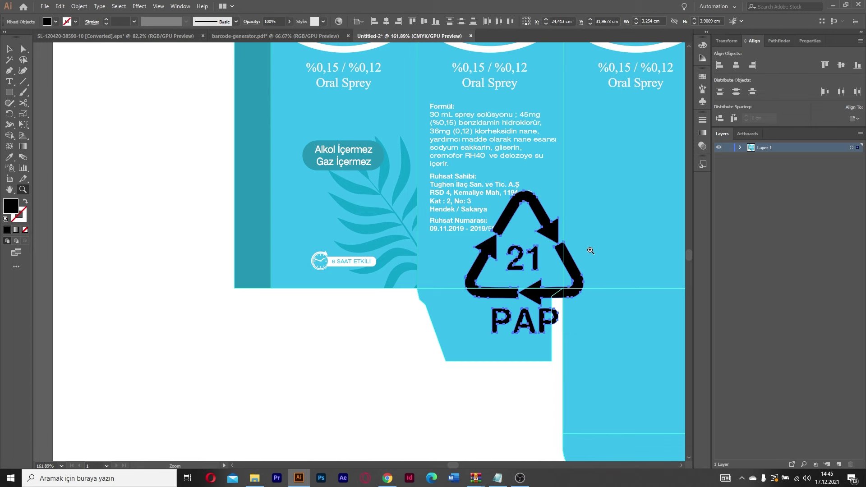
Shrink the PAP 21 symbol further and sample white from the pill text
drag(591, 251, 641, 255)
key(v)
drag(584, 146, 522, 258)
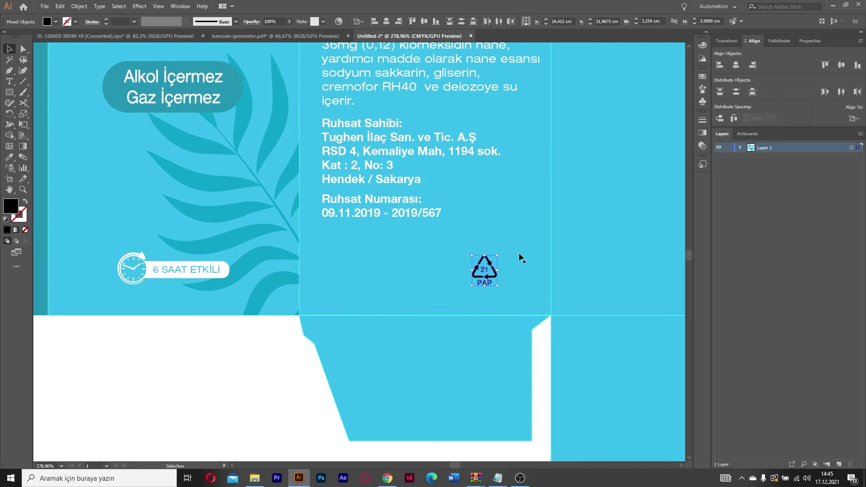
key(i)
click(221, 269)
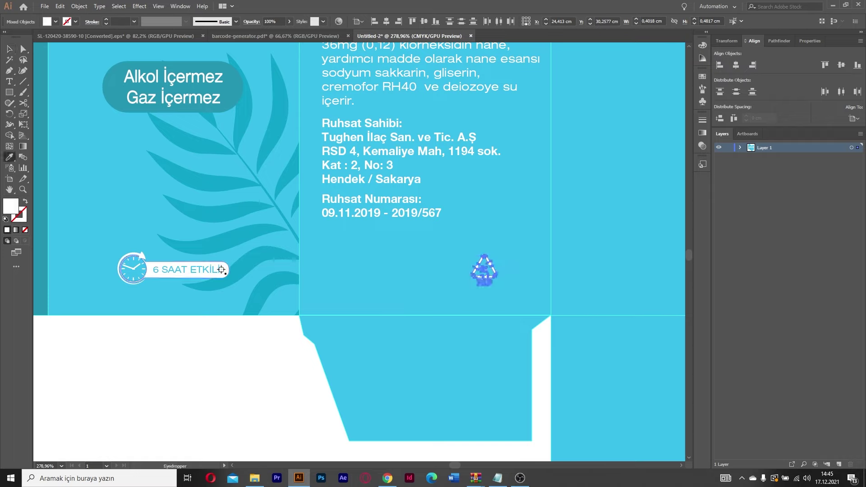
key(v)
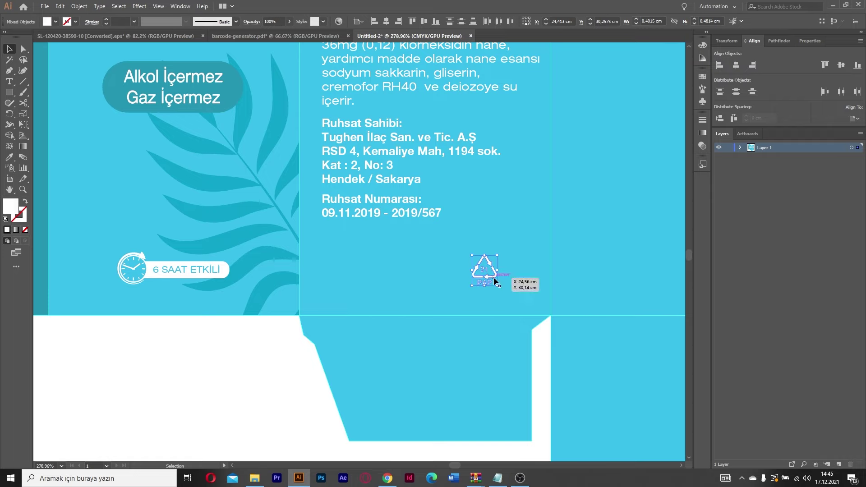
Centre the symbol horizontally on the side panel and align it to the bottom
shift+click(503, 290)
click(736, 65)
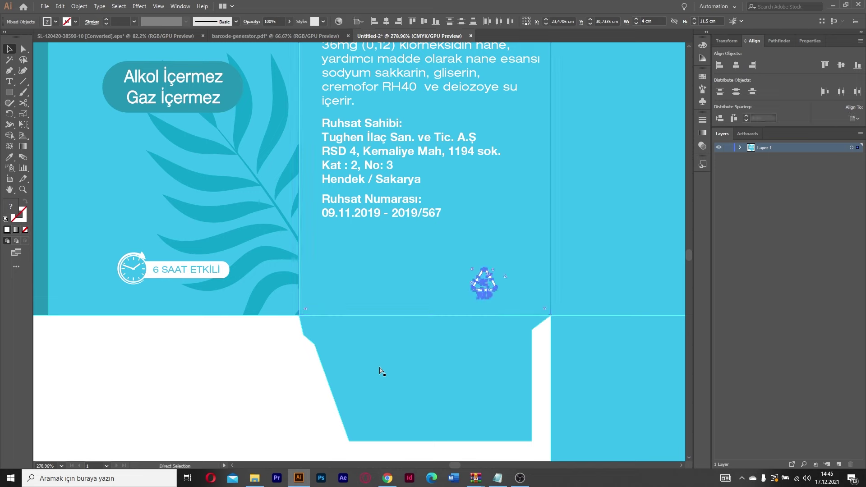
key(ctrl+z)
shift+click(413, 283)
click(736, 65)
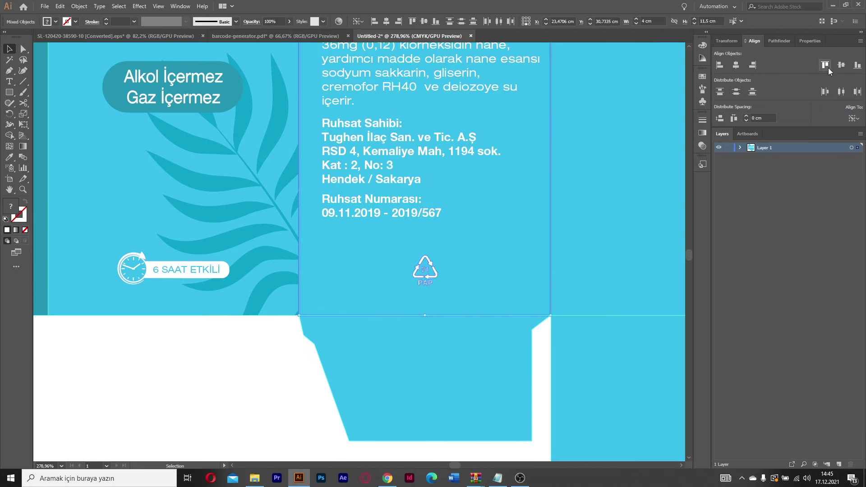
click(858, 65)
click(243, 404)
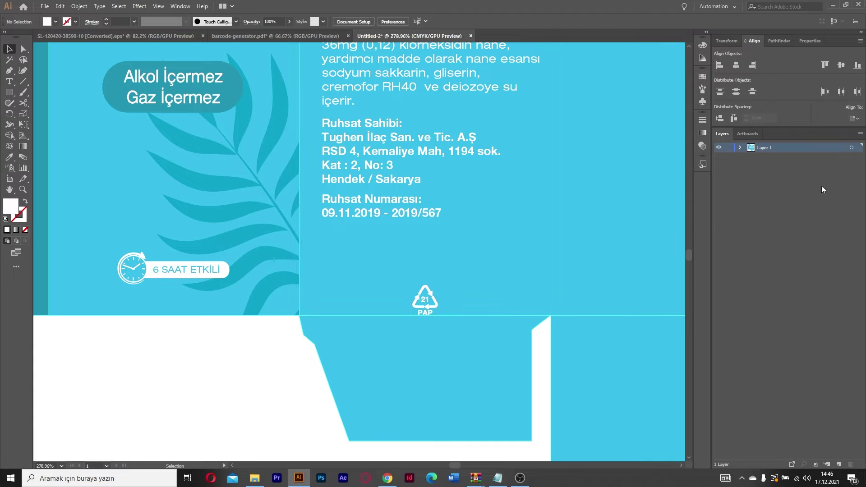
Nudge the white PAP 21 symbol up under the license date and zoom in to check it
key(z)
drag(461, 307, 592, 319)
key(v)
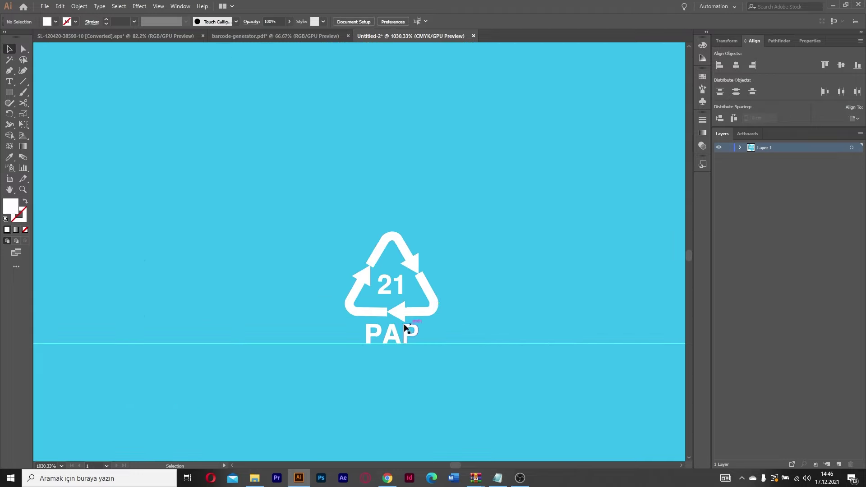
click(415, 314)
key(shift+Up)
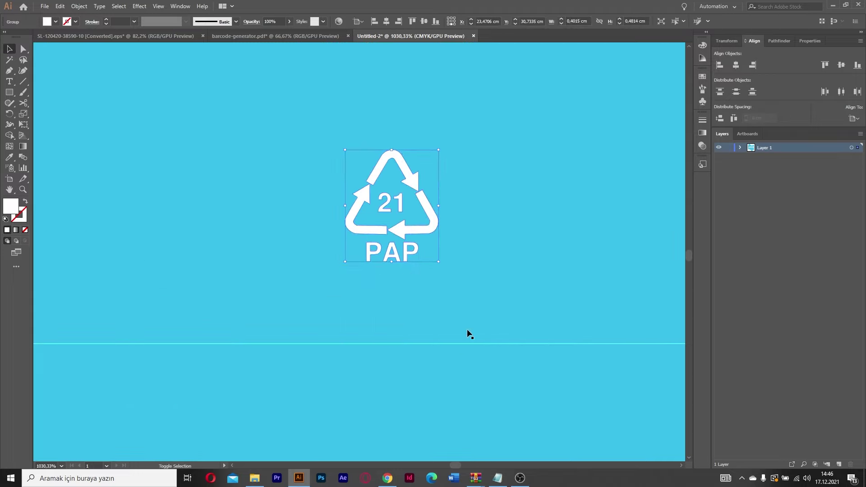
key(z)
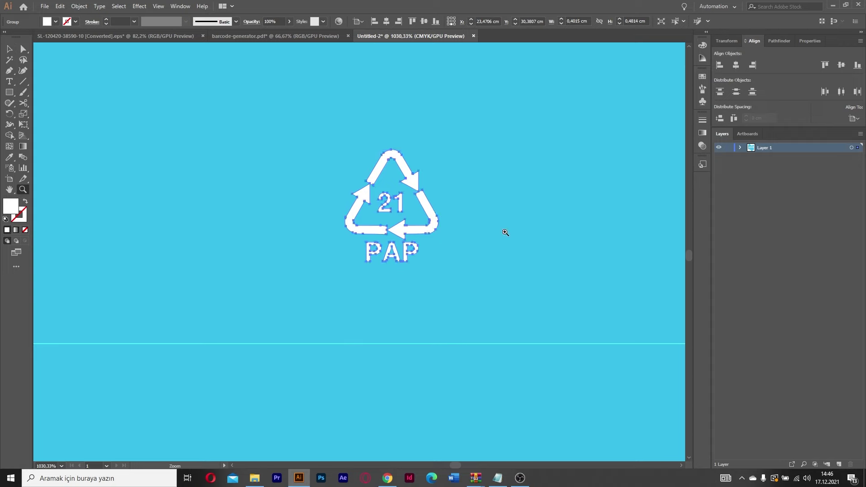
scroll(499, 233, down, 5)
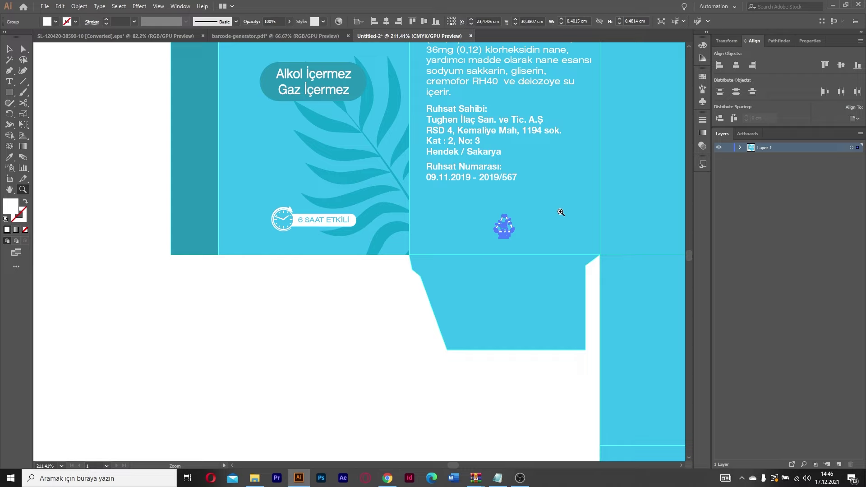
mouse_move(534, 231)
mouse_down()
mouse_move(648, 243)
mouse_move(604, 271)
mouse_up()
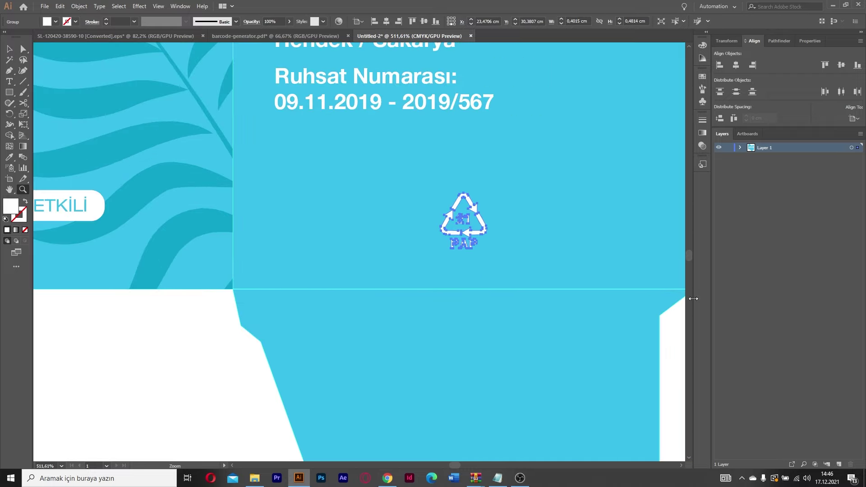
drag(525, 297, 470, 282)
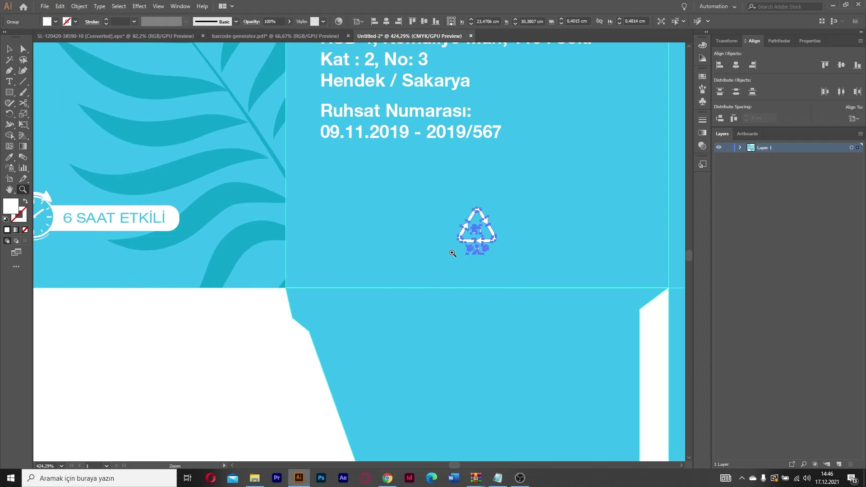
mouse_move(513, 240)
mouse_down()
mouse_move(583, 229)
mouse_move(515, 233)
mouse_up()
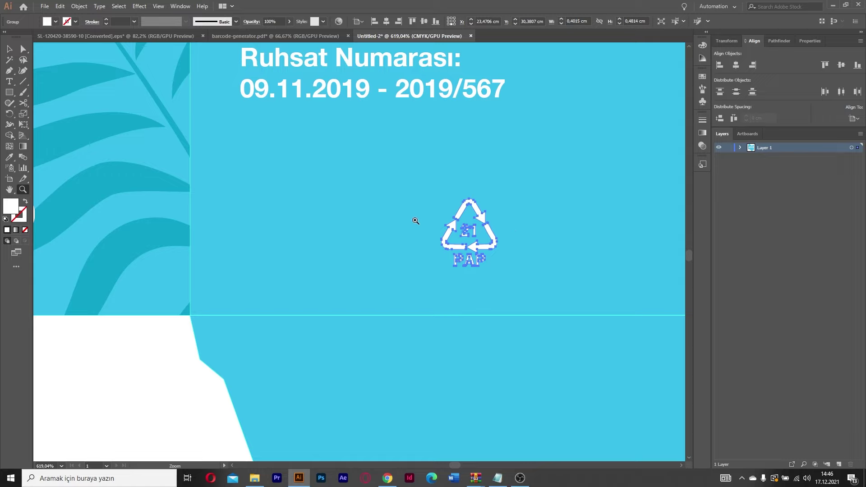
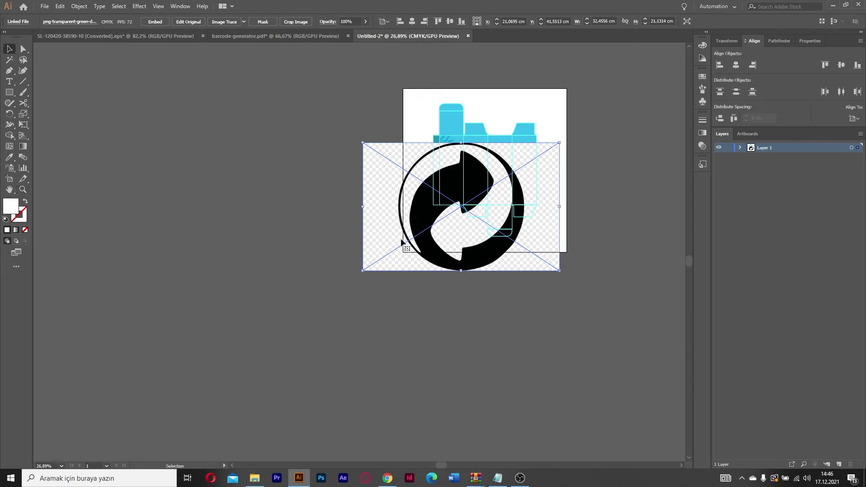
Move the recycling-symbol PNG aside, then Image Trace and expand it into vector paths
drag(438, 262, 212, 325)
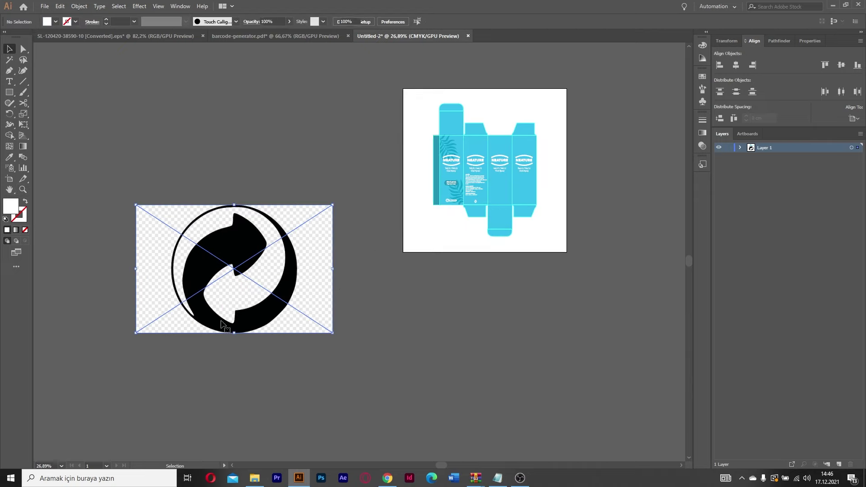
click(234, 211)
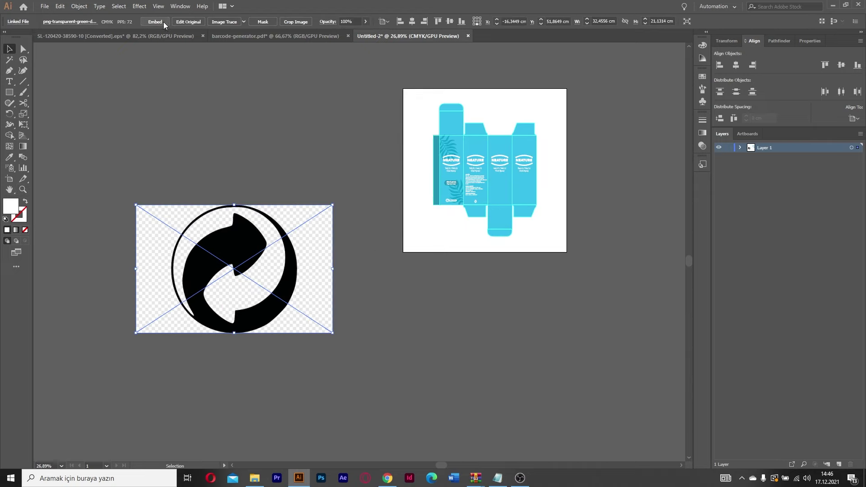
click(220, 22)
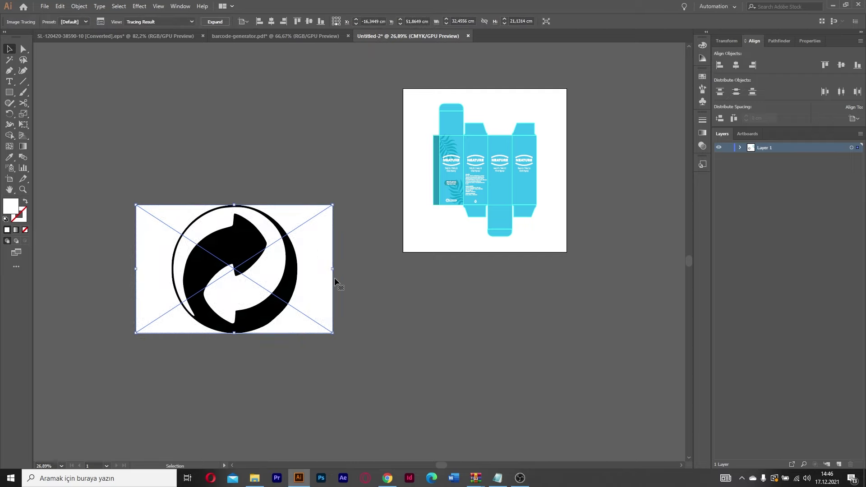
click(223, 21)
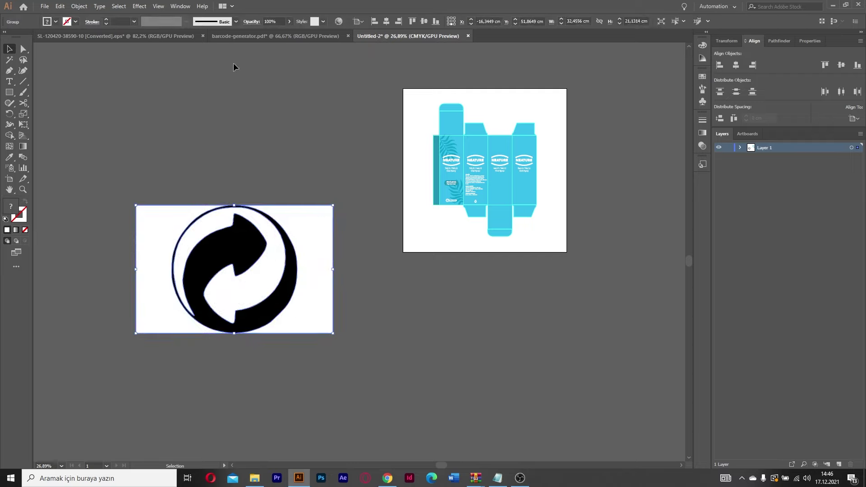
Delete the white background and inner white shapes from the traced recycling symbol
double_click(315, 284)
drag(318, 281, 324, 319)
key(Delete)
click(265, 280)
key(Delete)
key(Escape)
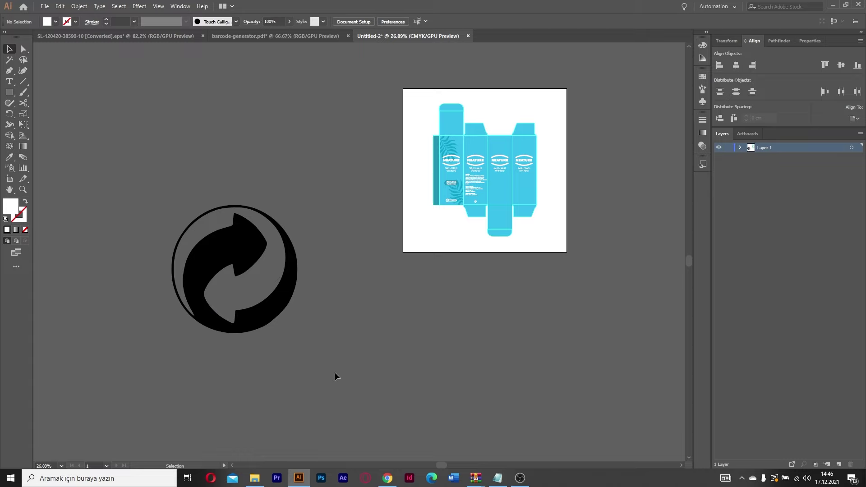
key(ctrl+a)
Fill the recycling symbol with sampled white and shrink it onto the box's lower panel
key(i)
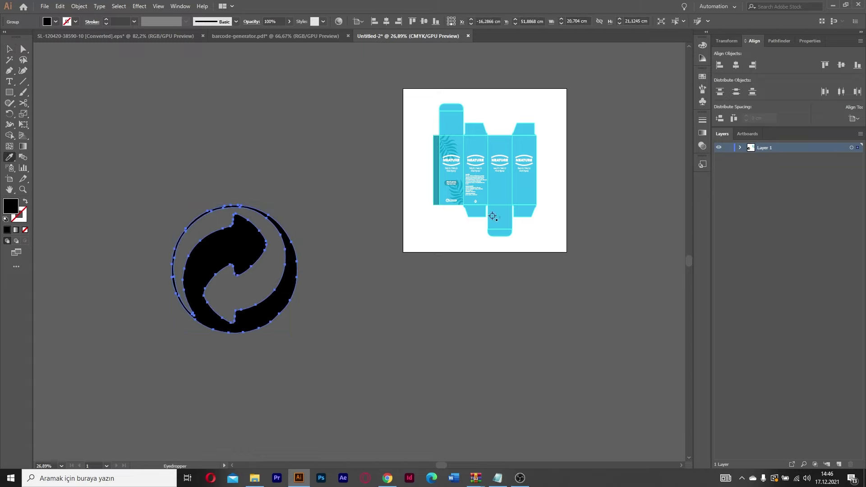
click(477, 201)
key(v)
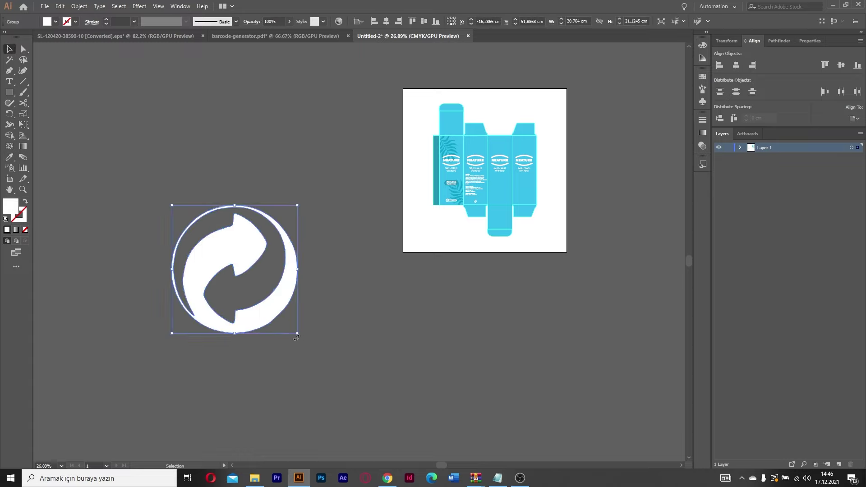
mouse_move(298, 335)
mouse_down()
mouse_move(241, 277)
mouse_move(482, 208)
mouse_up()
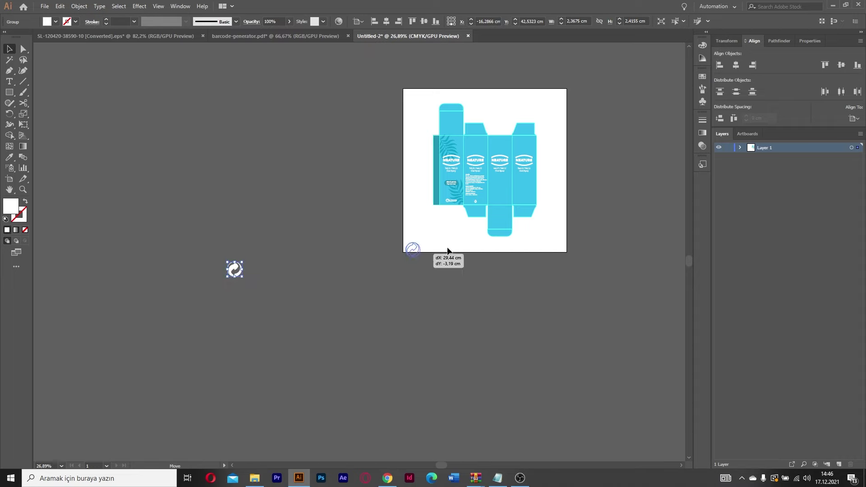
click(510, 240)
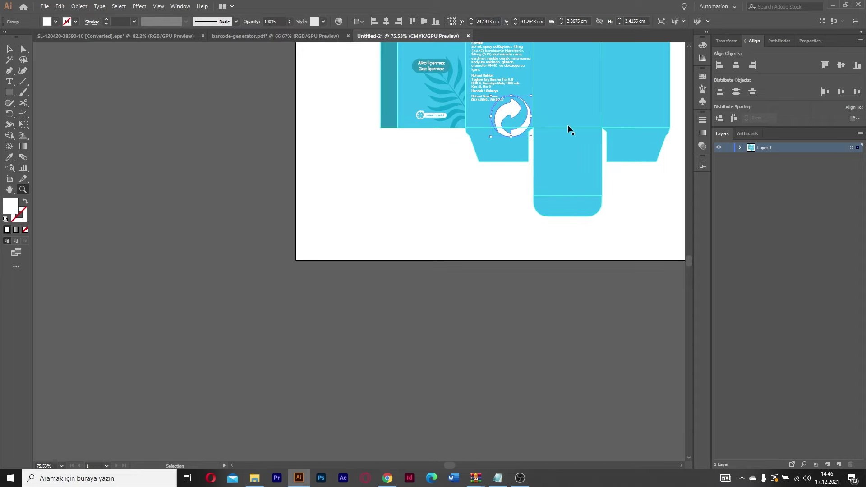
Size the symbol to match the 21 PAP icon, trying and undoing Horizontal Align Center
key(ctrl+0)
drag(348, 344, 361, 343)
key(v)
key(ctrl+z)
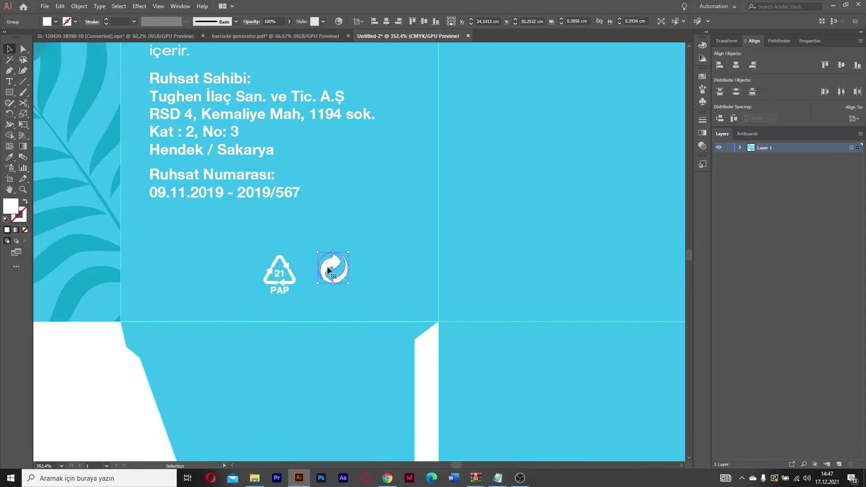
shift+click(280, 276)
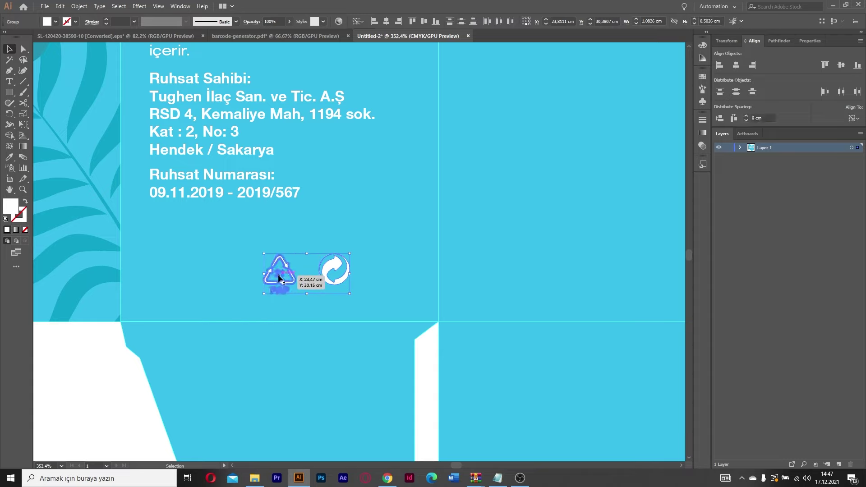
click(737, 66)
key(ctrl+z)
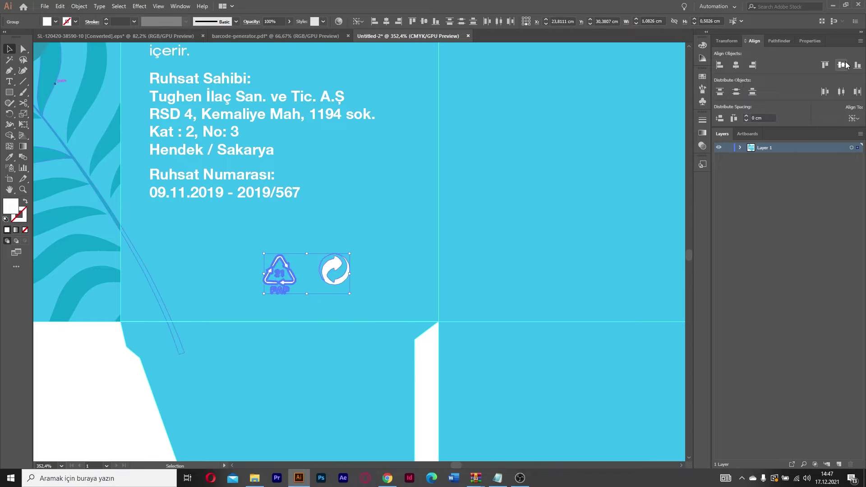
key(z)
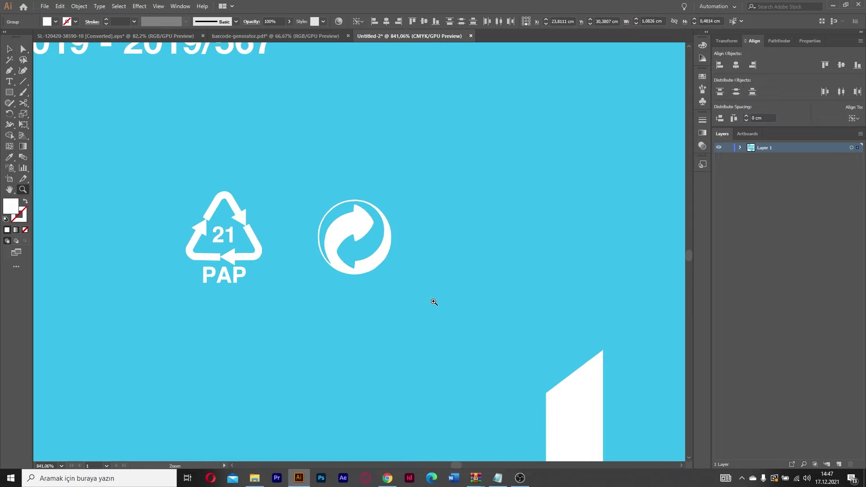
Raise the recycling symbol level with the PAP icon and shrink it slightly
drag(320, 302, 447, 302)
key(v)
click(310, 240)
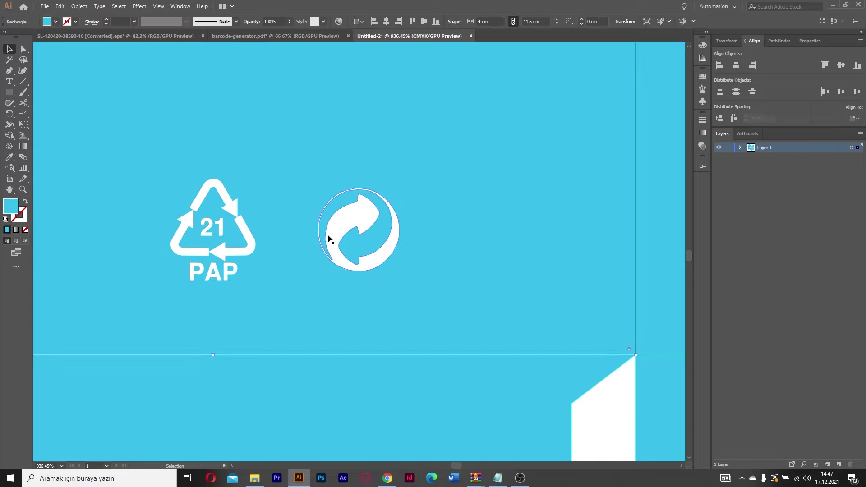
drag(337, 251, 335, 234)
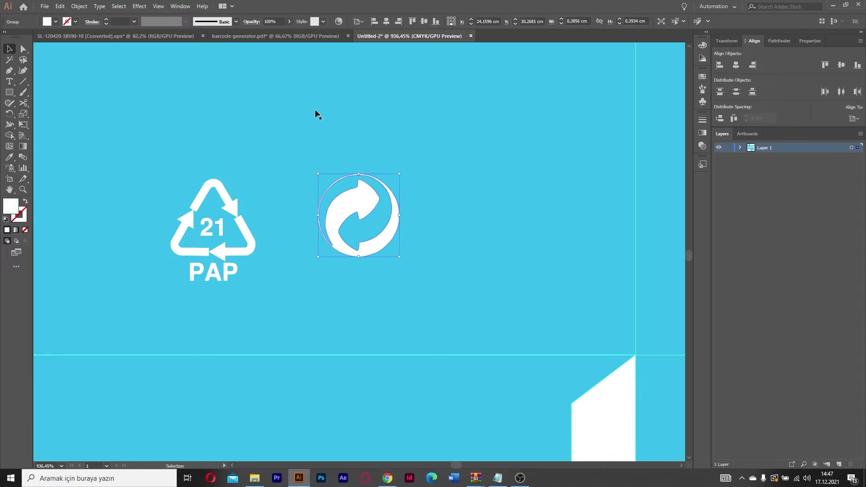
drag(401, 256, 393, 250)
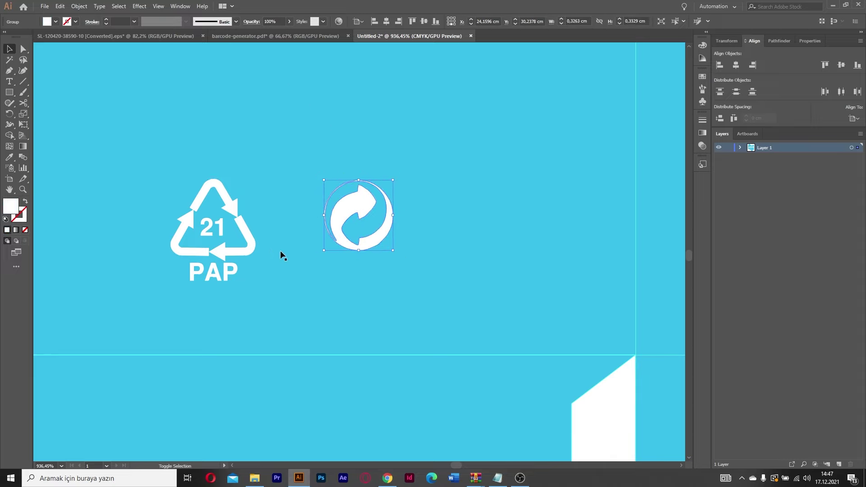
Show the rulers and add a horizontal guide beneath the two icons
key(ctrl+r)
drag(288, 45, 288, 256)
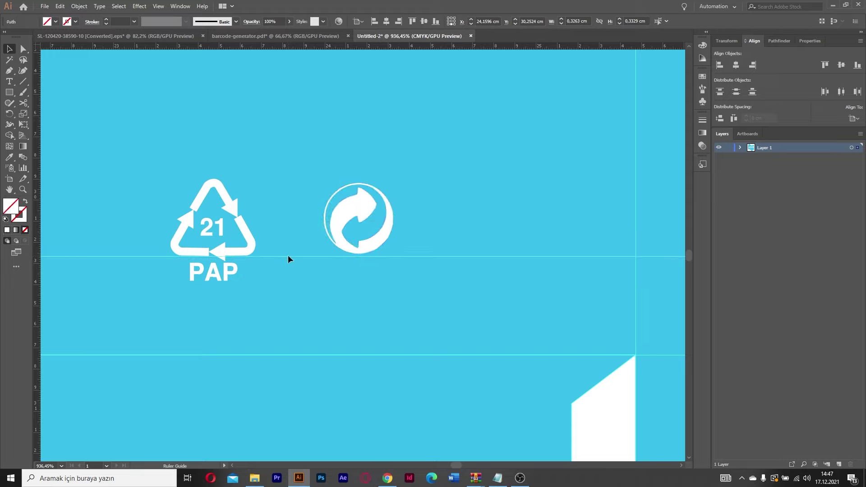
scroll(288, 255, up, 2)
scroll(445, 260, up, 2)
scroll(444, 261, down, 5)
scroll(522, 238, up, 4)
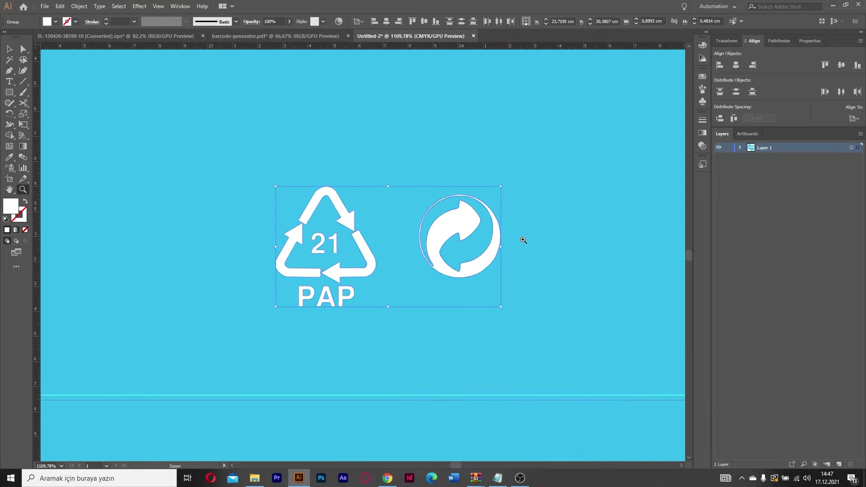
scroll(529, 251, down, 1)
double_click(351, 244)
double_click(422, 236)
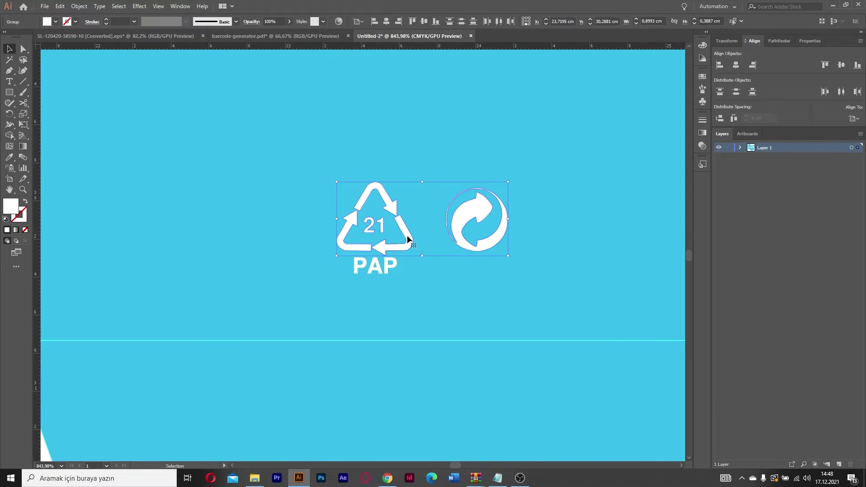
scroll(559, 261, down, 3)
scroll(558, 262, up, 1)
click(343, 239)
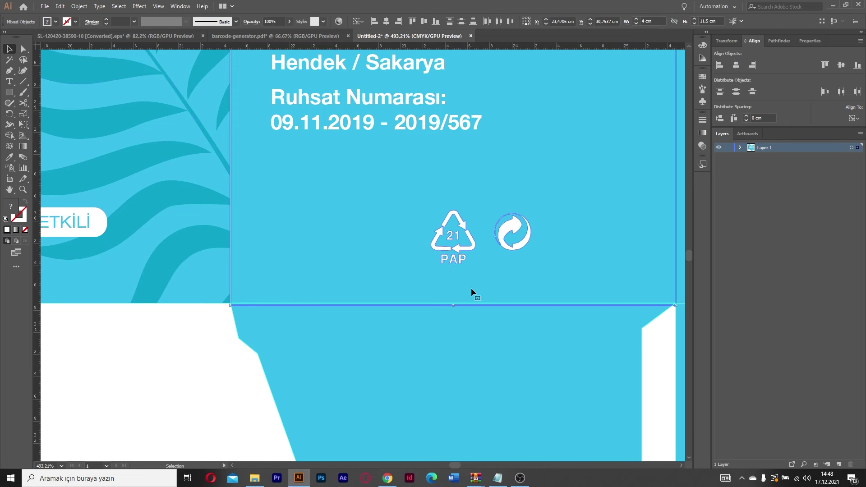
scroll(472, 288, down, 5)
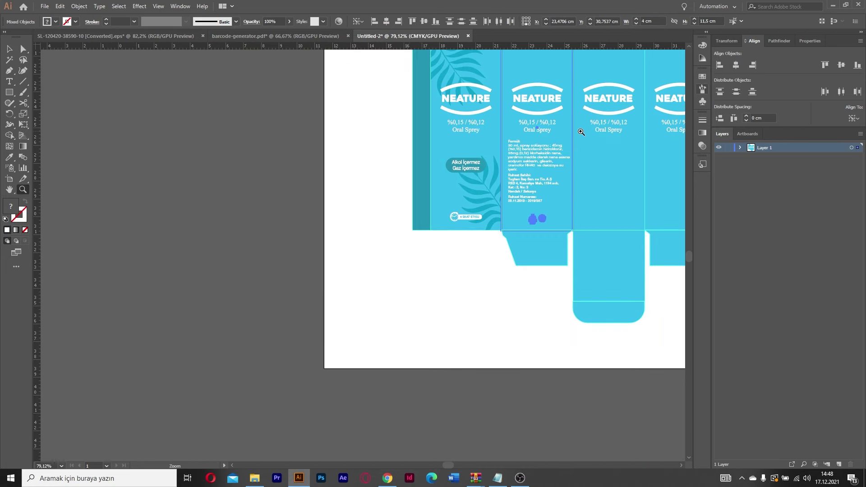
Copy the leaf pattern onto the second panel and reflect it vertically
drag(590, 119, 451, 207)
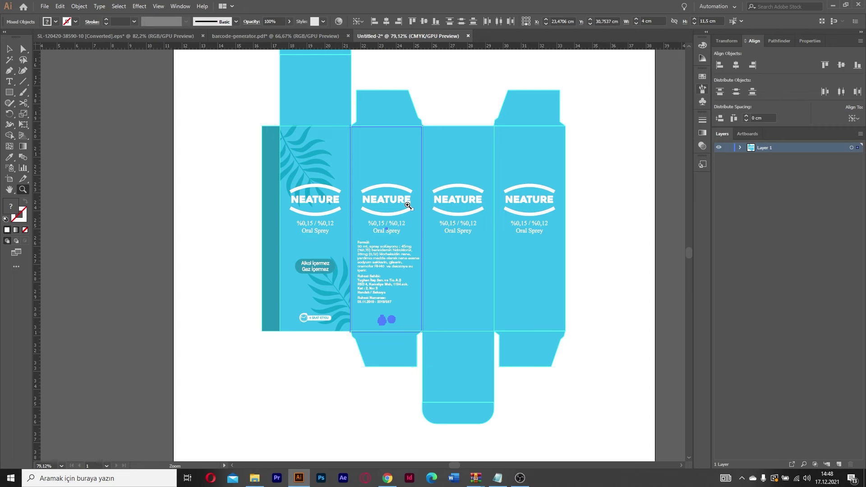
scroll(408, 206, up, 1)
key(v)
click(278, 159)
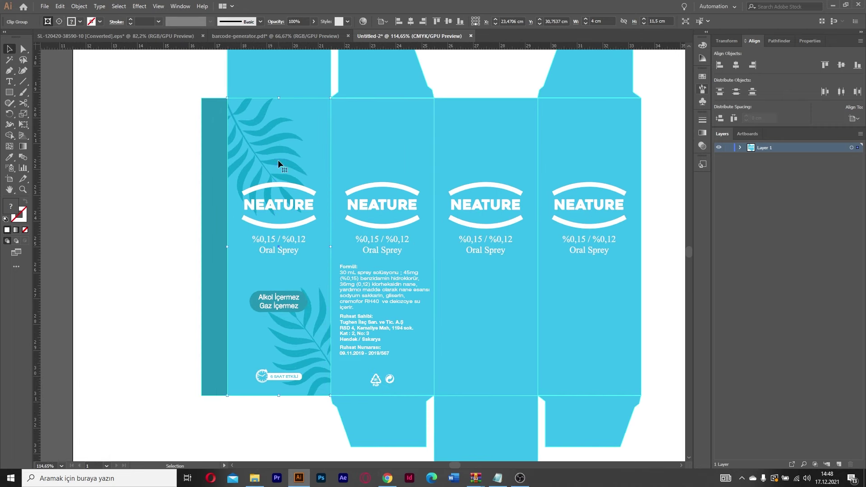
alt+drag(278, 161, 383, 167)
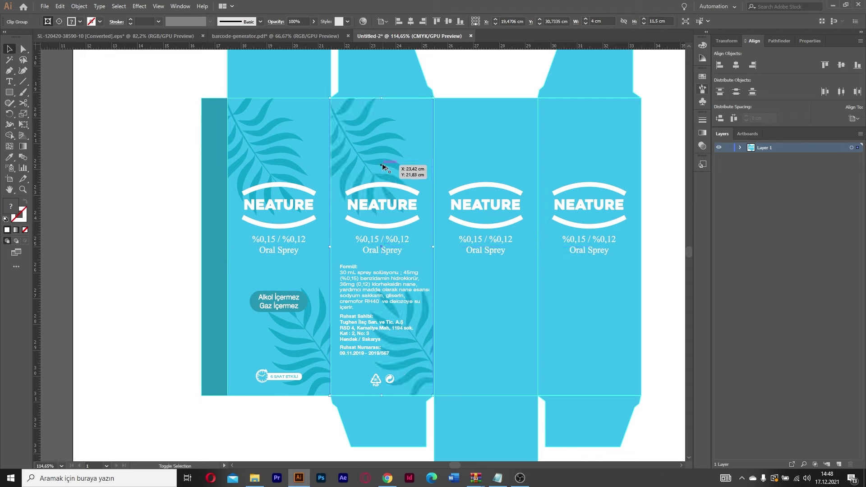
scroll(382, 166, up, 1)
right_click(378, 165)
mouse_move(407, 252)
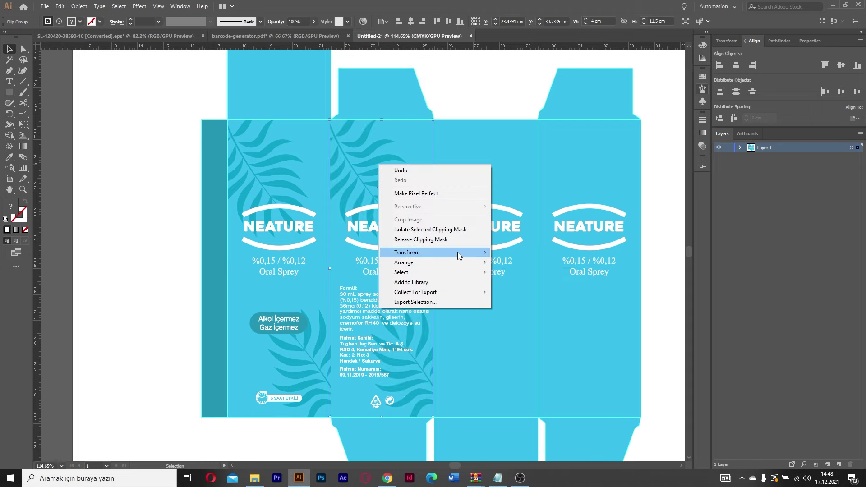
click(514, 286)
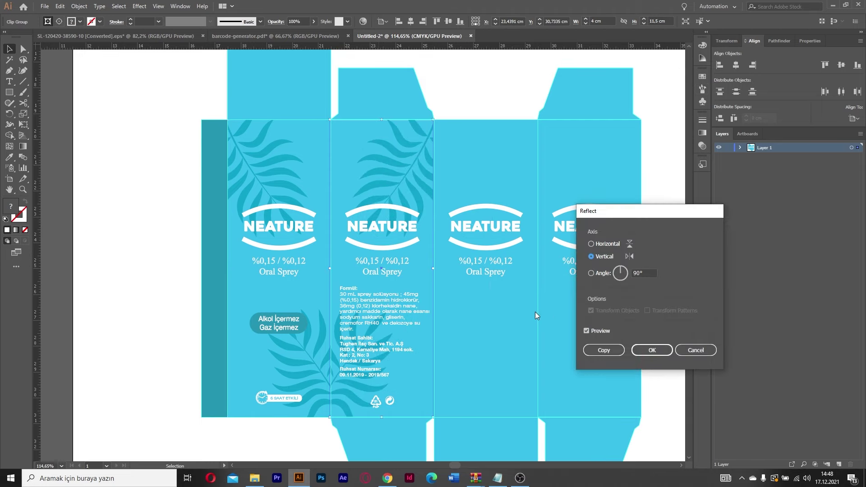
click(652, 351)
Set the mirrored leaves to 50% opacity, then clear the third panel's artwork
drag(307, 21, 289, 21)
text(50)
key(Return)
click(158, 204)
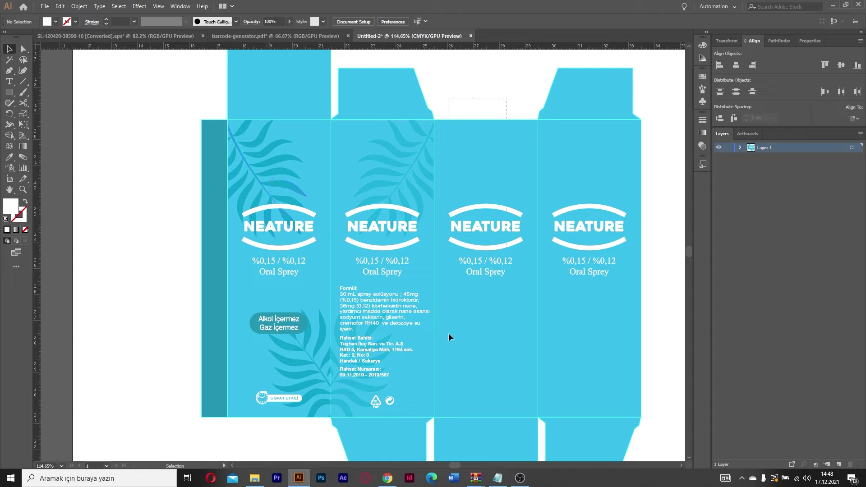
click(442, 358)
key(Delete)
Duplicate the first panel's logo, dosage text and badges onto the third panel
scroll(217, 181, up, 2)
click(237, 149)
drag(253, 167, 460, 180)
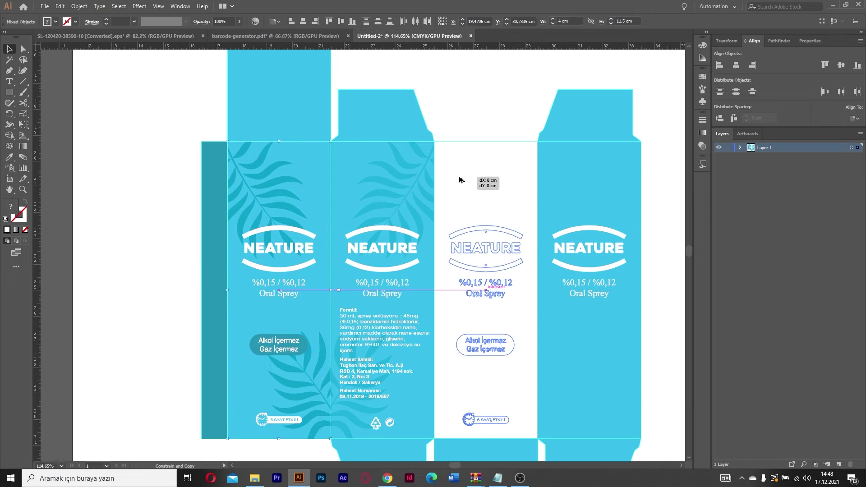
drag(460, 180, 459, 178)
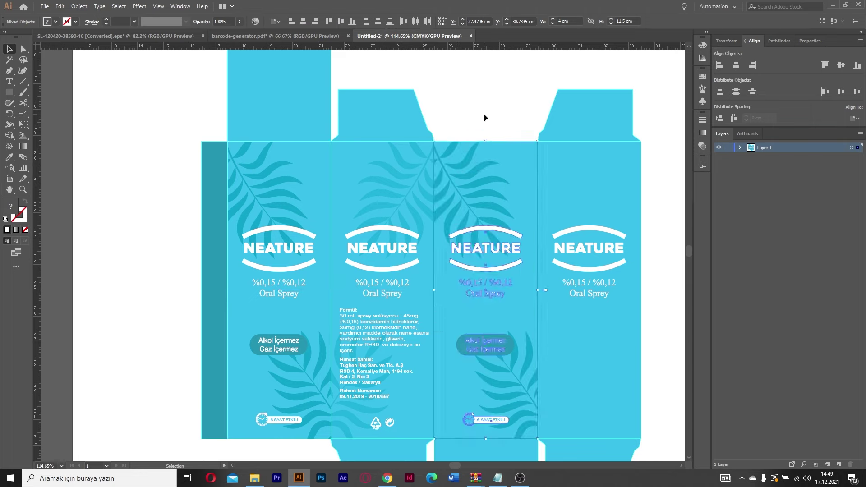
click(484, 117)
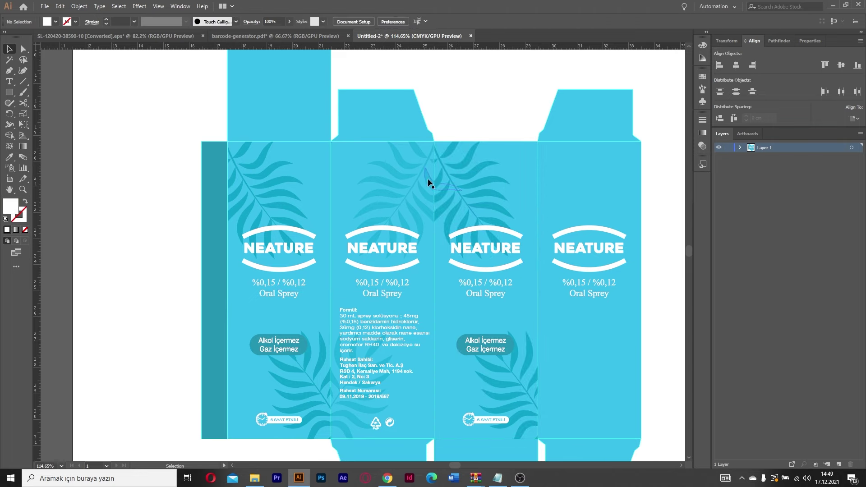
Copy a leaf onto the fourth panel
scroll(403, 190, up, 1)
drag(403, 189, 611, 216)
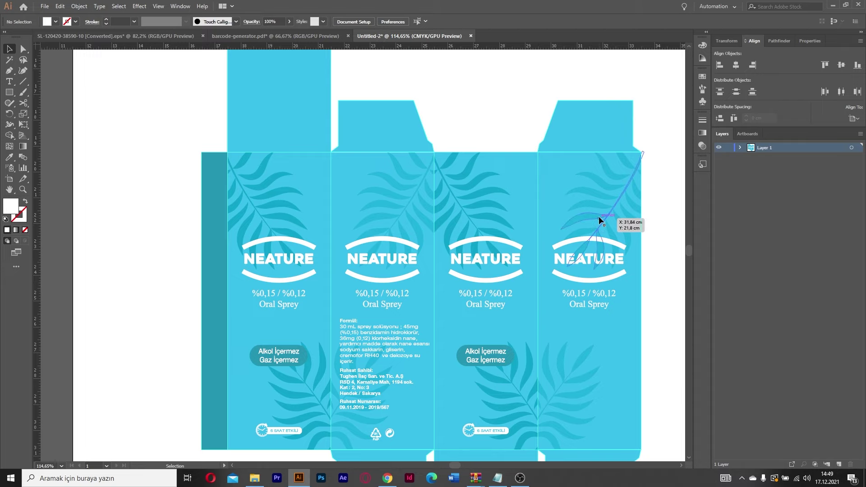
drag(629, 297, 517, 199)
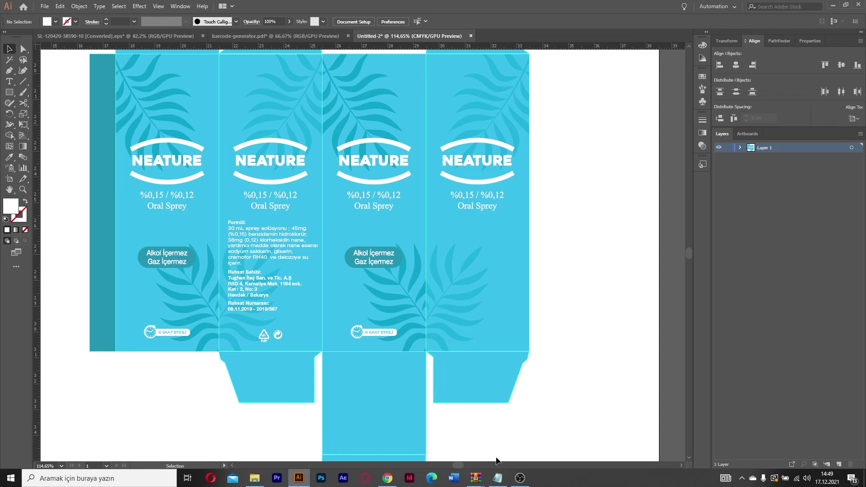
Copy the warning bullet list from the Notepad notes and return to the dieline
click(498, 478)
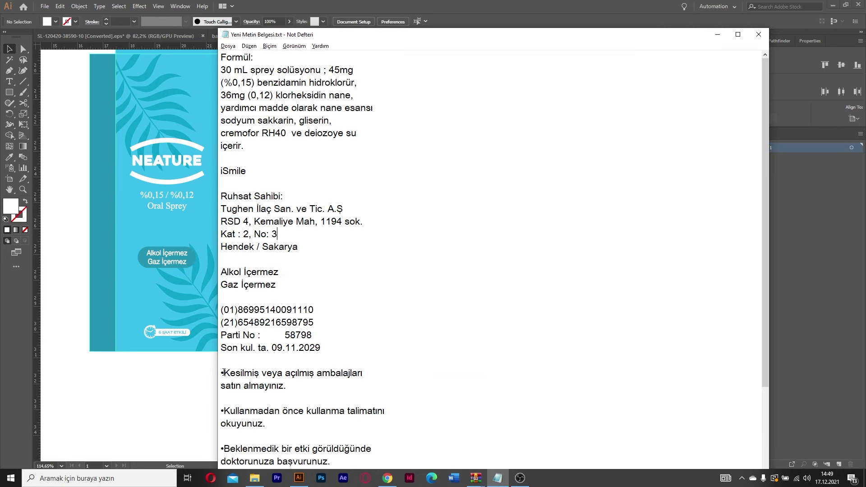
drag(221, 373, 320, 473)
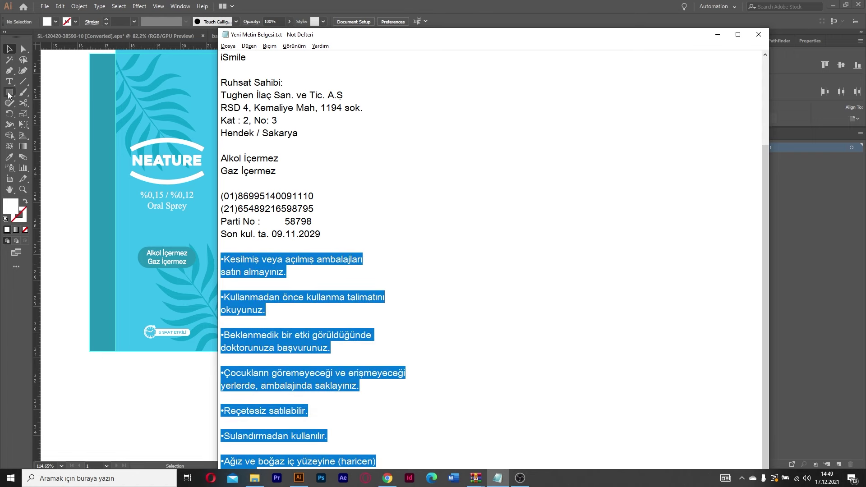
click(38, 68)
key(z)
click(533, 229)
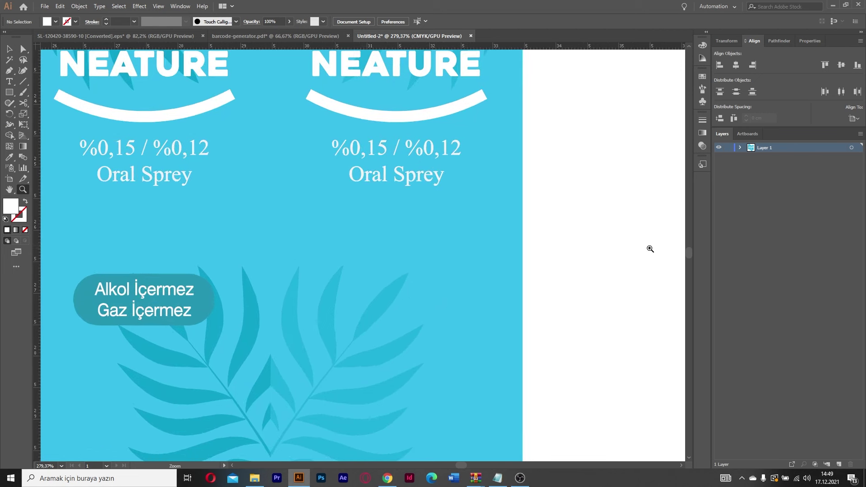
Paste the warning bullets as a new text object on the fourth panel
key(t)
click(318, 229)
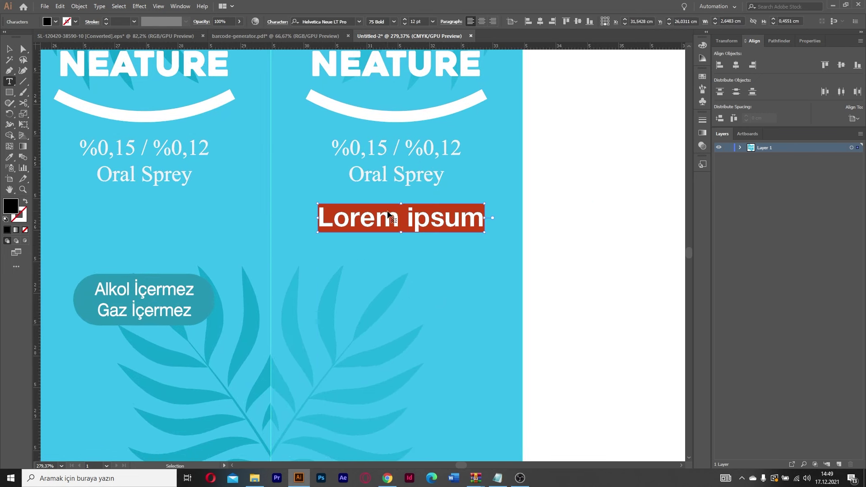
key(ctrl+v)
key(Escape)
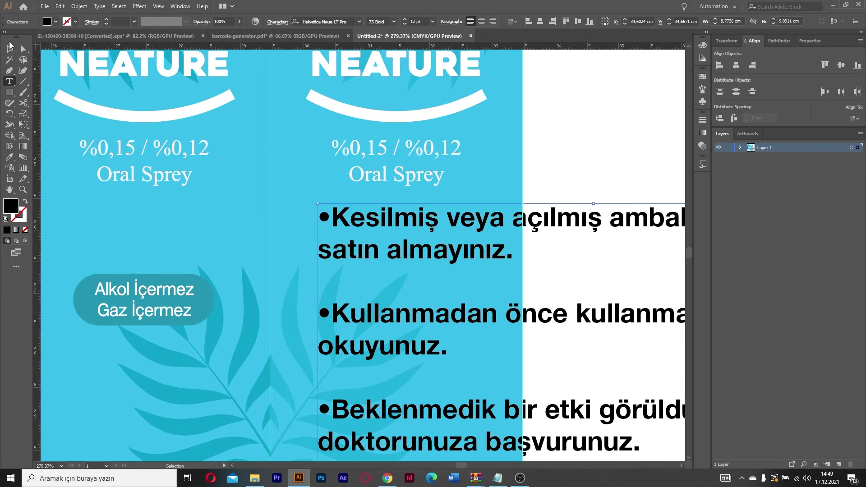
click(10, 48)
Scale the bullet text down to 4.49 pt and position it on the fourth panel
drag(319, 202, 490, 384)
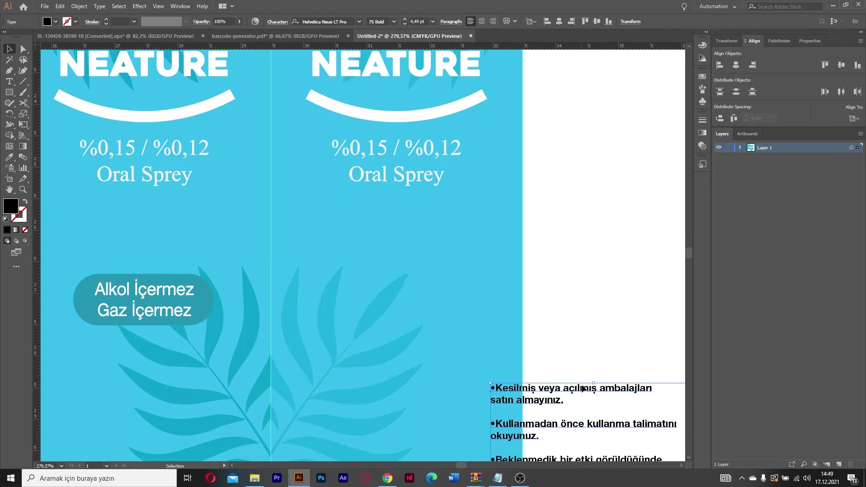
drag(584, 399, 584, 252)
drag(532, 244, 332, 244)
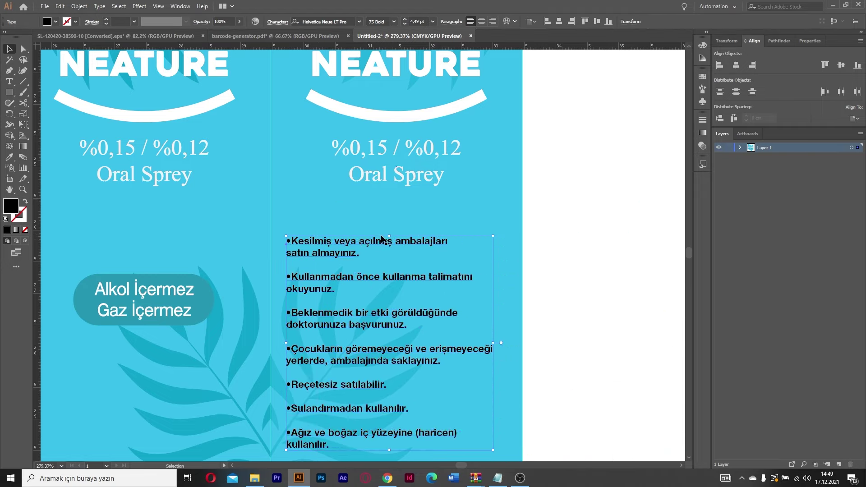
scroll(401, 178, down, 3)
scroll(457, 235, up, 2)
drag(457, 237, 457, 235)
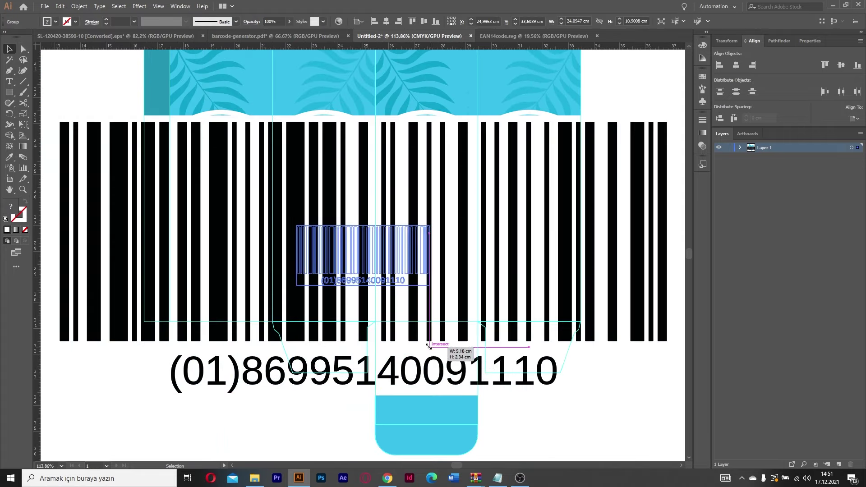
drag(429, 345, 427, 344)
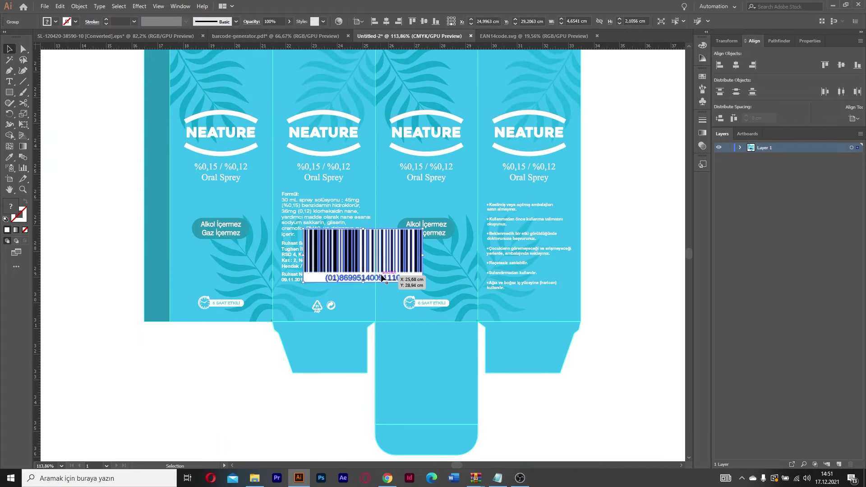
Move the barcode below the box and fill it with sampled white
mouse_move(361, 253)
mouse_down()
mouse_move(565, 322)
mouse_move(594, 378)
mouse_move(590, 438)
mouse_up()
double_click(604, 438)
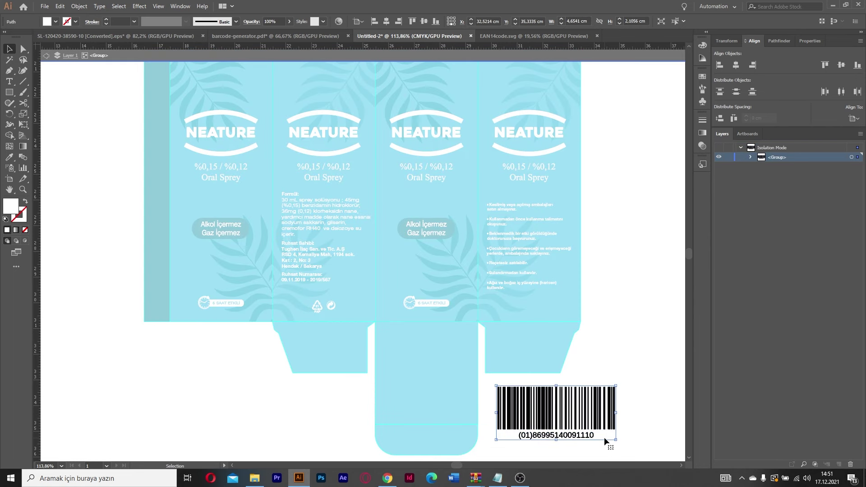
click(609, 440)
double_click(617, 444)
drag(631, 453, 489, 380)
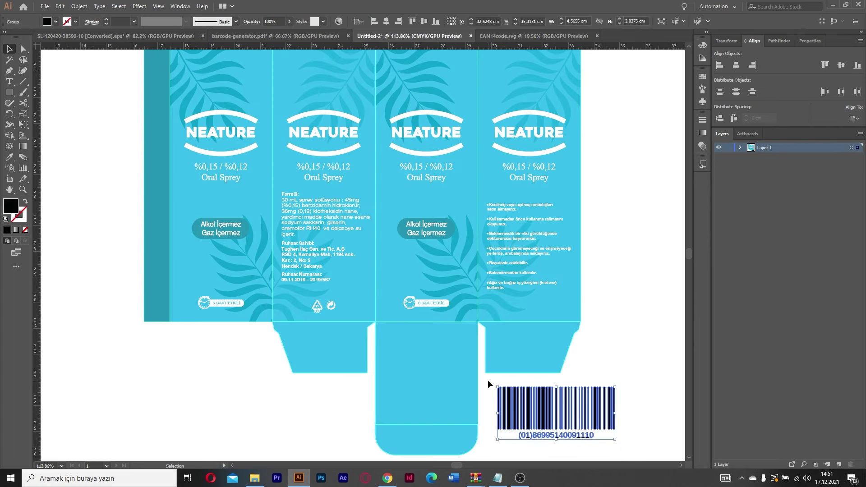
key(i)
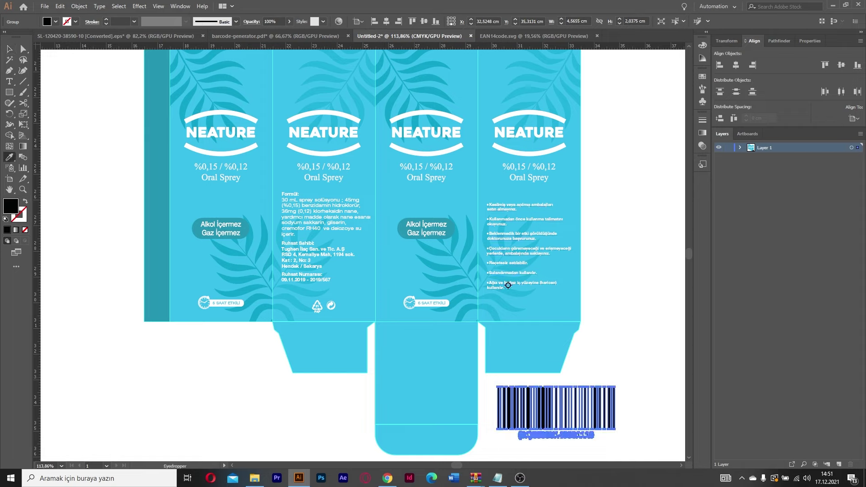
click(508, 287)
Shrink the white barcode about threefold and place it under the warning bullets
key(v)
drag(603, 406, 590, 306)
mouse_move(605, 340)
mouse_down()
mouse_move(565, 321)
mouse_move(675, 340)
mouse_up()
key(z)
drag(510, 286, 600, 289)
key(v)
drag(497, 282, 425, 283)
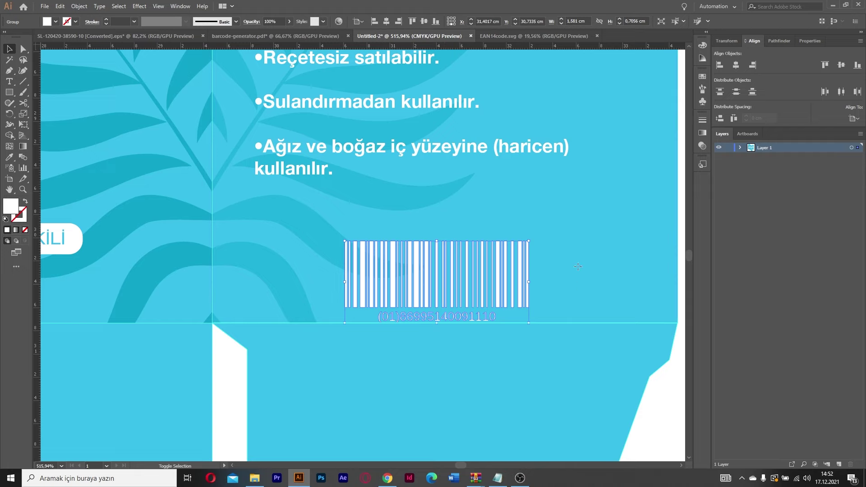
Centre the barcode horizontally on the panel, nudge it up and enlarge it
shift+click(579, 285)
click(634, 235)
click(739, 66)
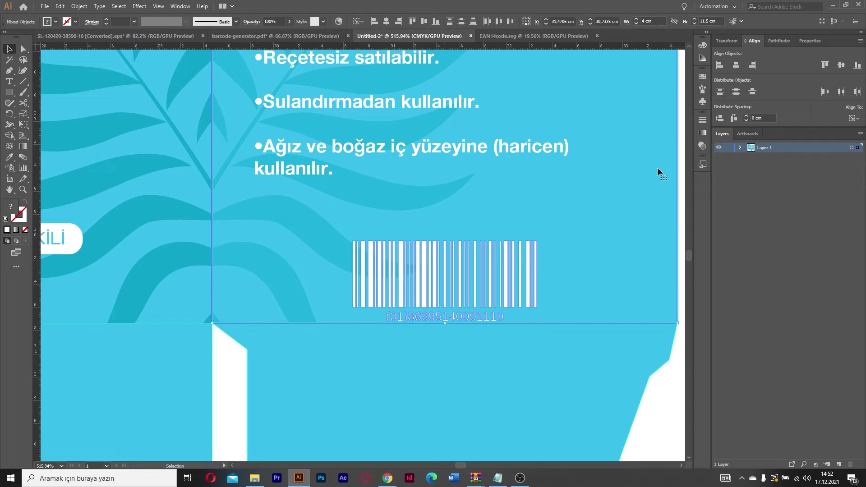
click(515, 378)
shift+click(458, 296)
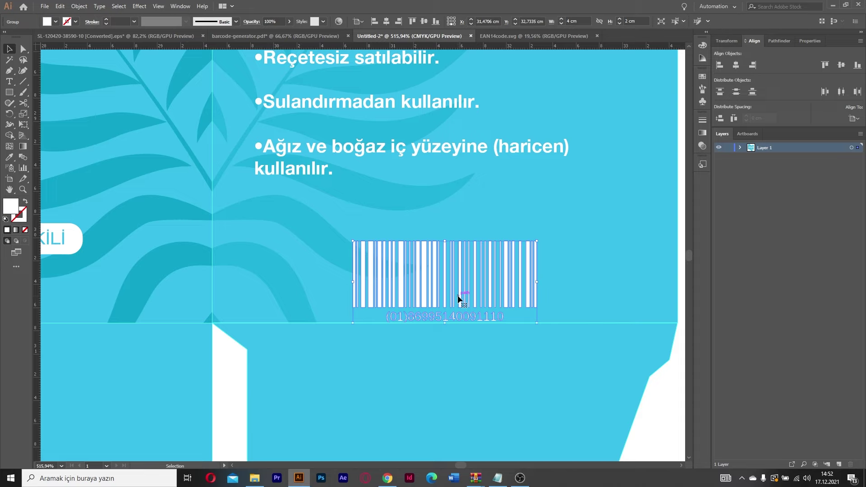
key(shift+Up)
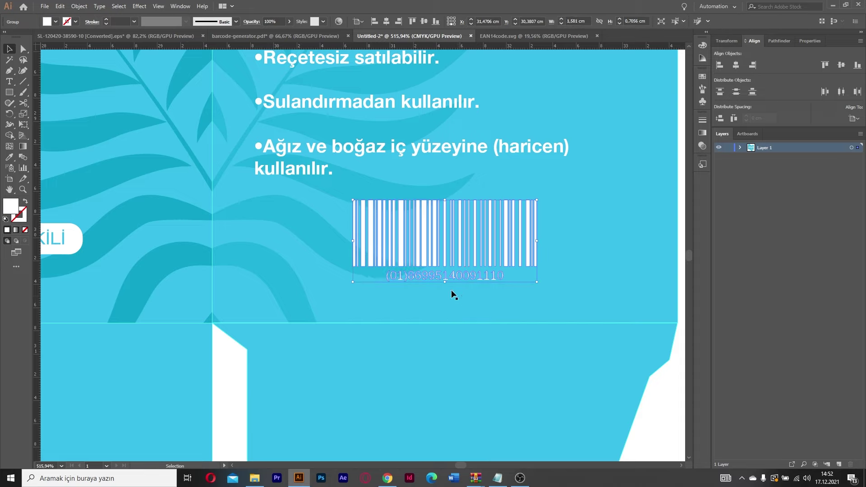
drag(537, 282, 571, 297)
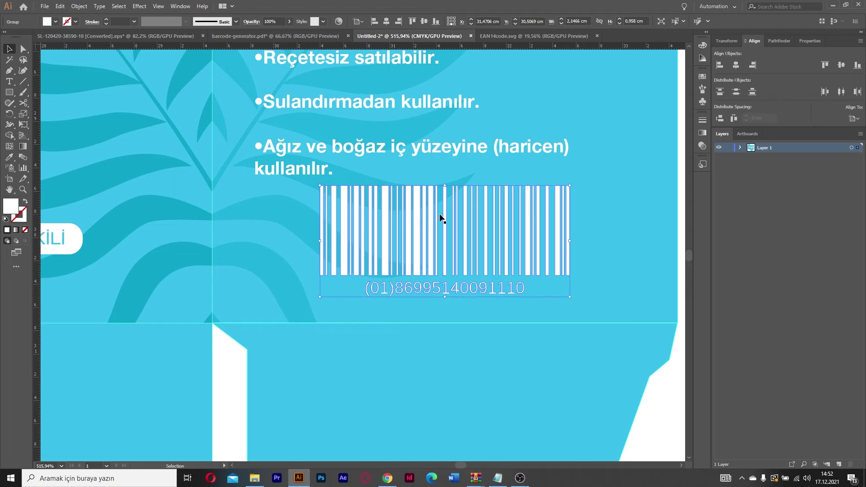
mouse_move(443, 221)
mouse_down()
mouse_move(460, 226)
mouse_move(276, 251)
mouse_up()
Move the warning text block slightly upward above the barcode
key(z)
drag(449, 116, 520, 149)
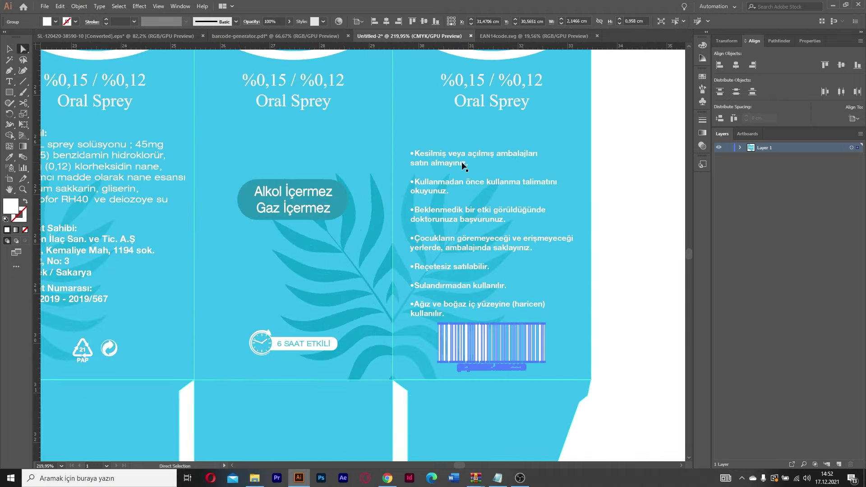
key(v)
drag(459, 164, 459, 153)
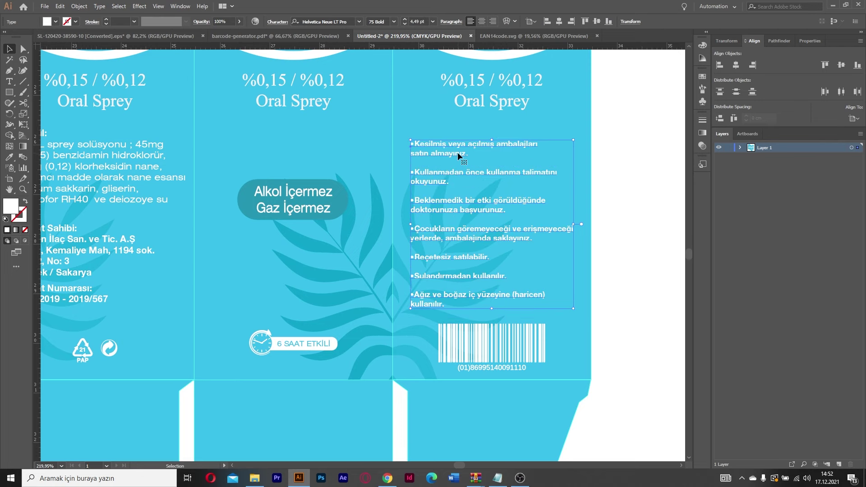
click(602, 208)
key(z)
mouse_move(601, 245)
mouse_down()
mouse_move(626, 354)
mouse_move(465, 362)
mouse_move(479, 364)
mouse_up()
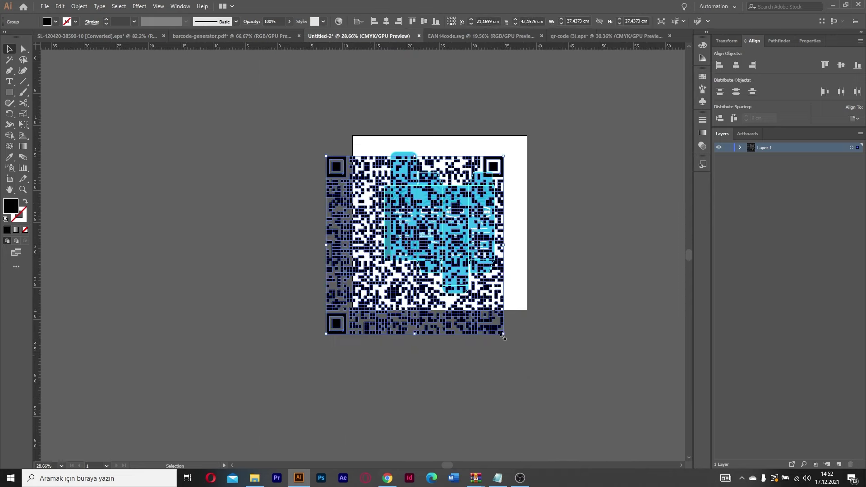
Move the QR code onto the bottom flap, fill it white and shrink it
drag(440, 306, 422, 278)
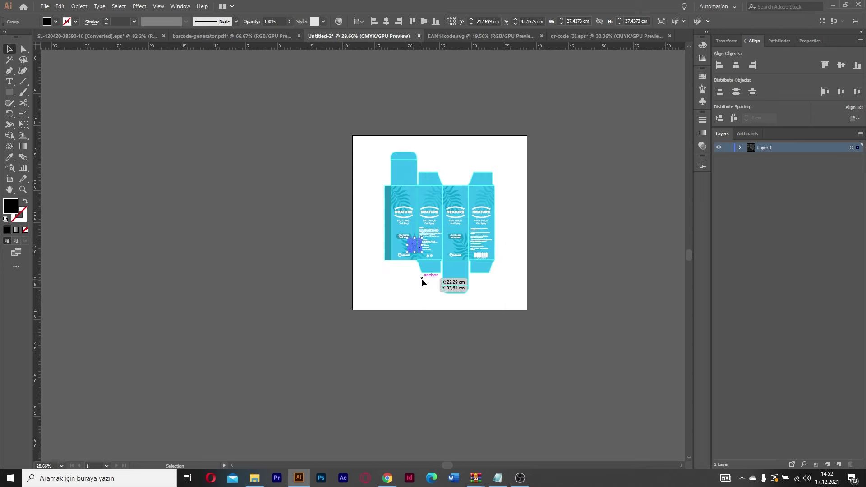
mouse_move(414, 246)
mouse_down()
mouse_move(456, 273)
mouse_move(662, 282)
mouse_up()
key(z)
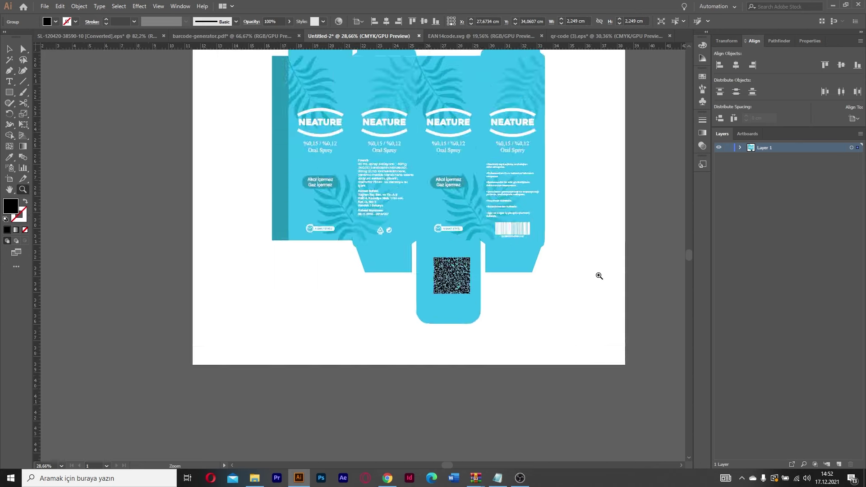
key(i)
click(577, 190)
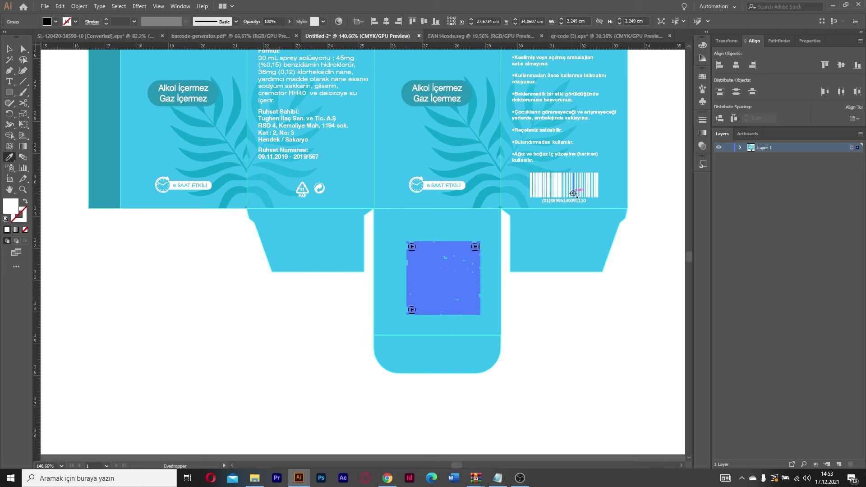
drag(485, 313, 592, 319)
key(v)
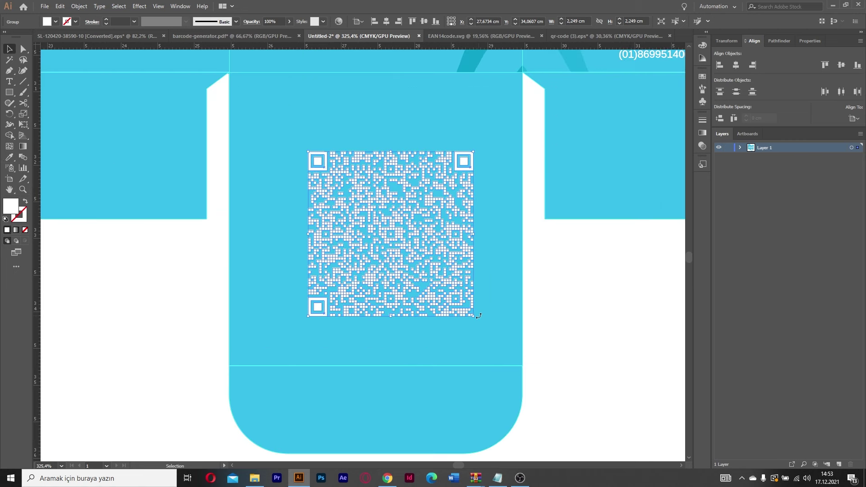
drag(475, 317, 461, 303)
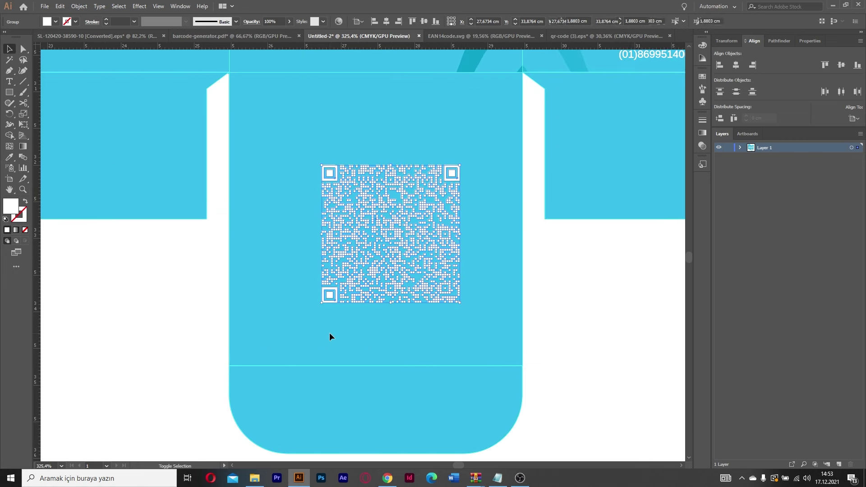
Horizontally centre the QR code on the bottom flap
click(341, 343)
click(738, 66)
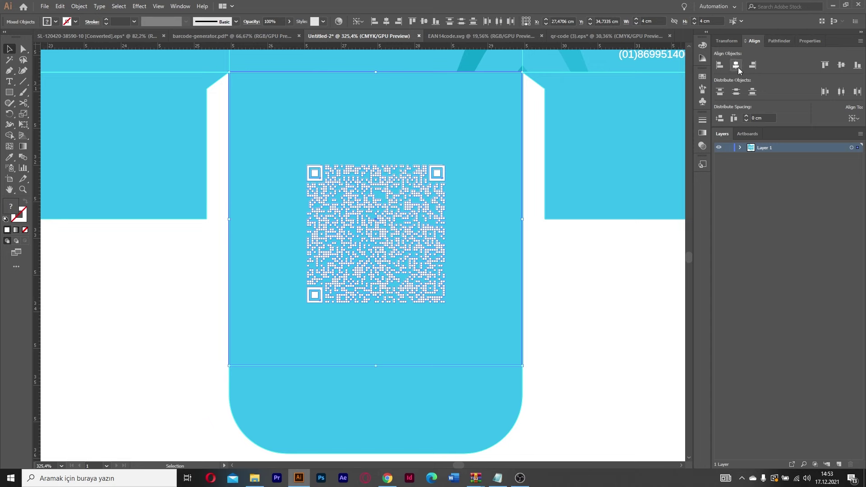
click(387, 252)
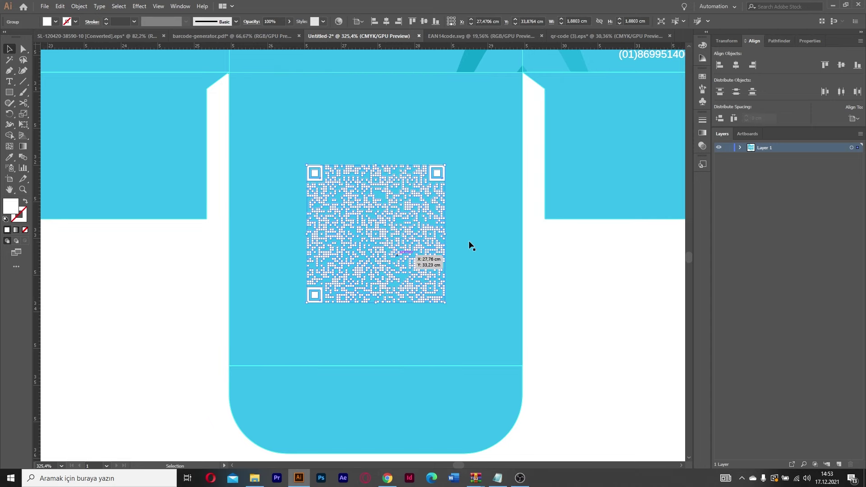
click(588, 308)
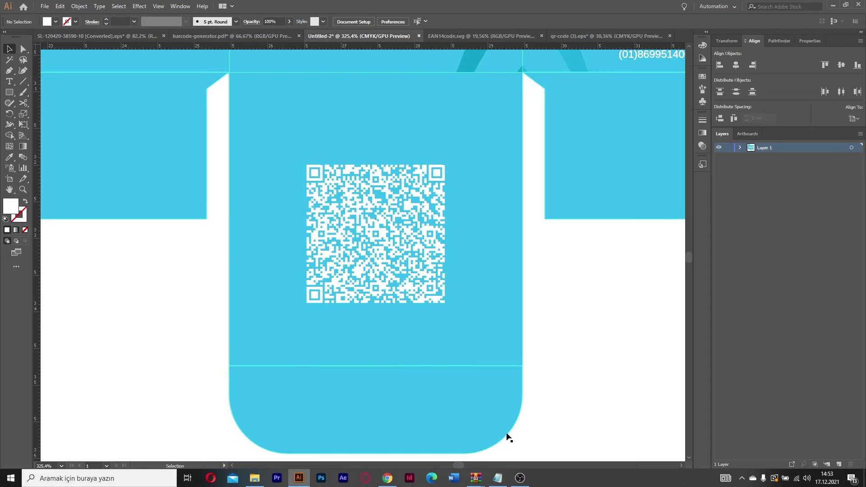
click(498, 478)
Paste the lot number and expiry date lines from Notepad as text on the bottom flap
click(360, 252)
mouse_move(335, 244)
mouse_down()
mouse_move(202, 208)
mouse_move(201, 199)
mouse_up()
key(ctrl+c)
click(171, 294)
key(t)
click(158, 289)
key(ctrl+v)
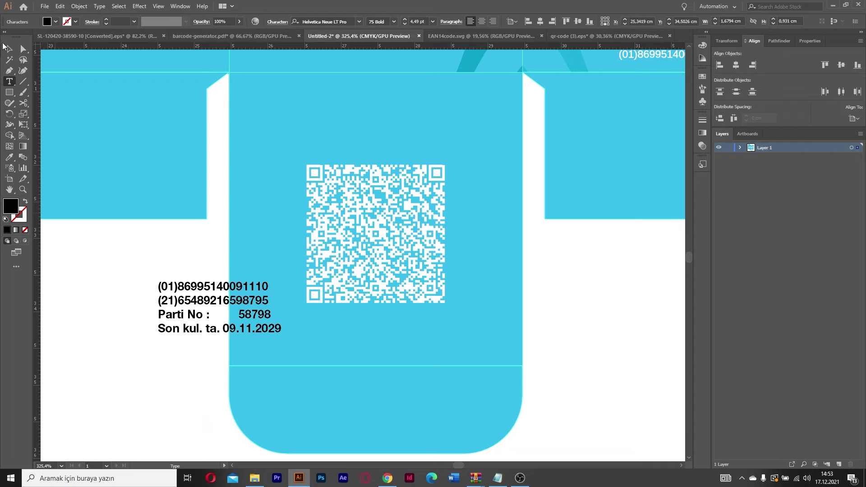
click(9, 49)
Make the text white, sampled from the QR code, and rotate it 180°
key(i)
click(316, 297)
key(v)
drag(220, 274, 204, 404)
Position the upside-down text just above the QR code and scale it down slightly
drag(269, 298, 417, 104)
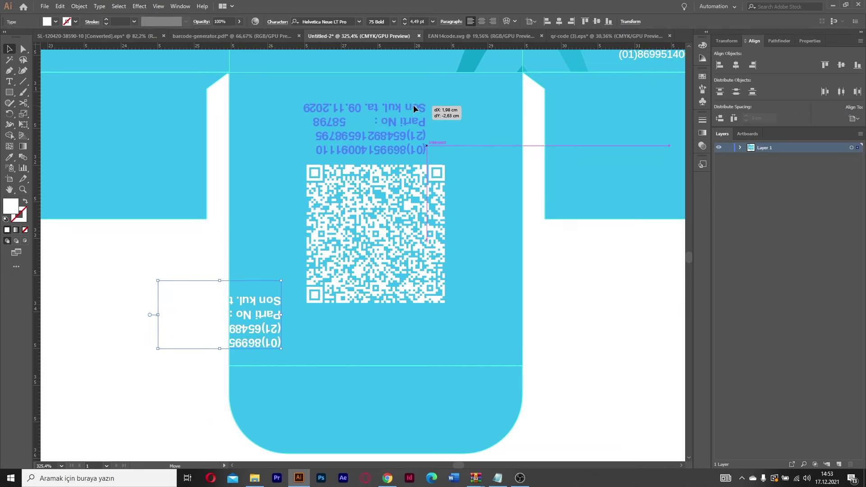
drag(417, 105, 414, 105)
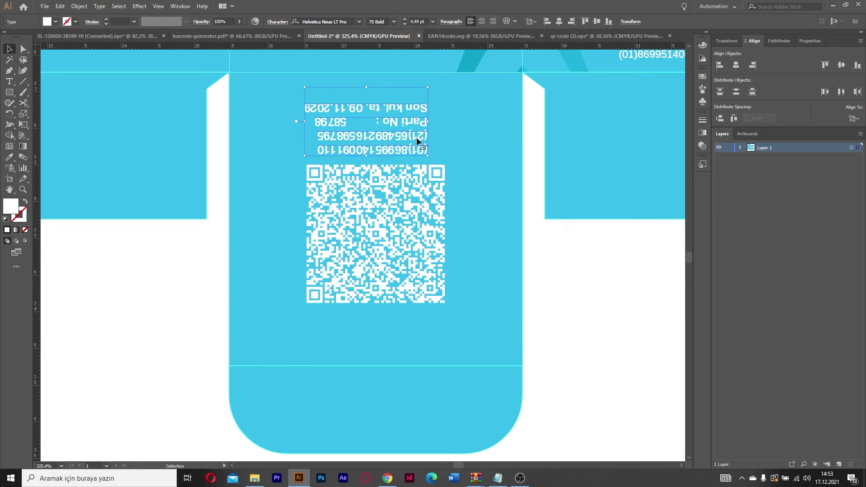
drag(428, 156, 394, 133)
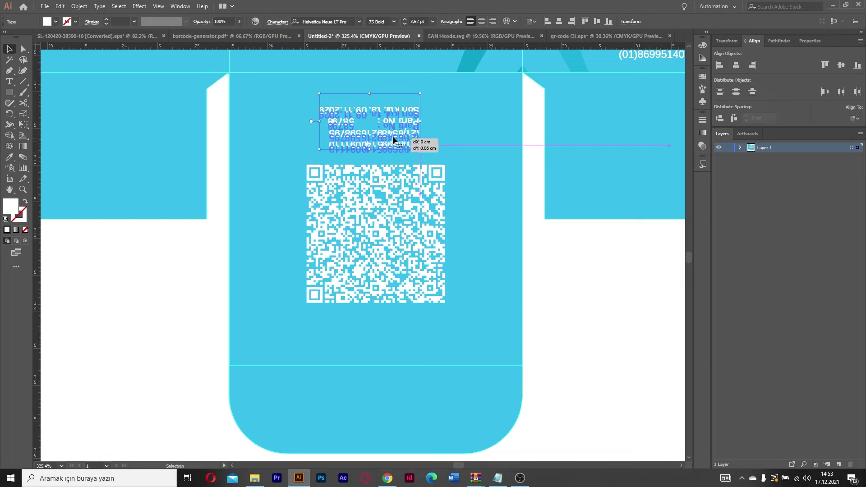
key(z)
alt+click(469, 142)
drag(470, 142, 300, 167)
scroll(302, 305, up, 5)
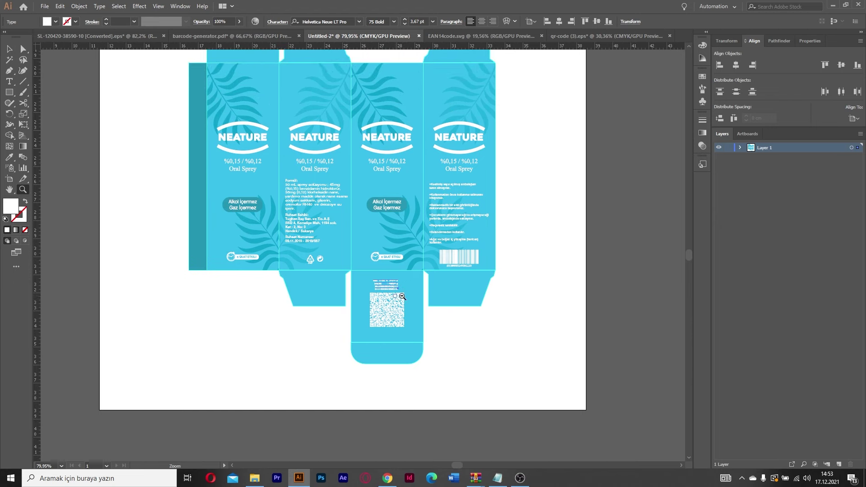
drag(395, 297, 530, 305)
drag(358, 253, 483, 267)
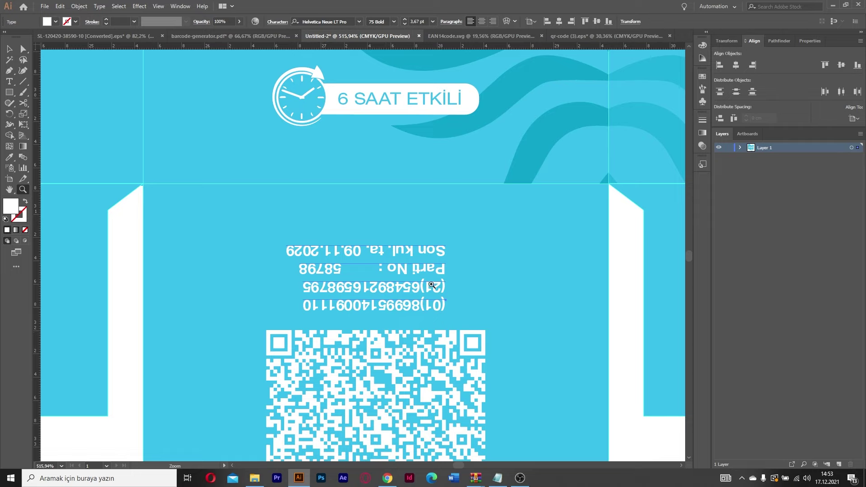
mouse_move(510, 282)
mouse_down()
mouse_move(329, 276)
mouse_move(300, 293)
mouse_up()
drag(544, 145, 455, 213)
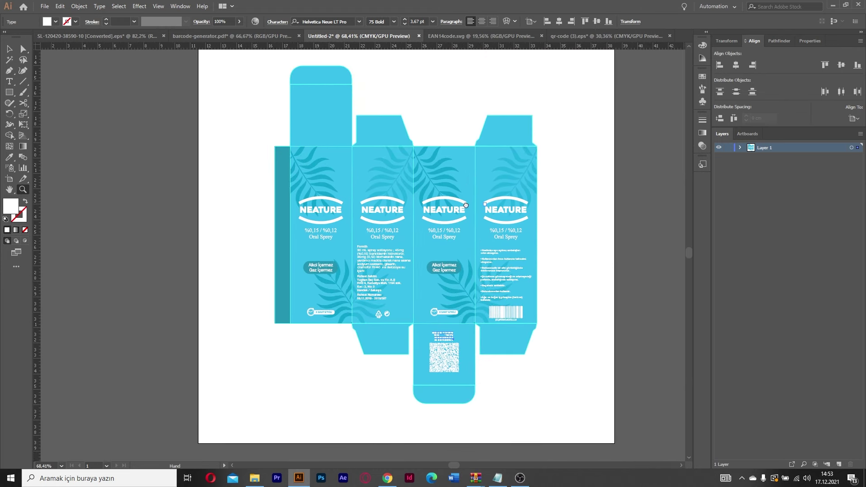